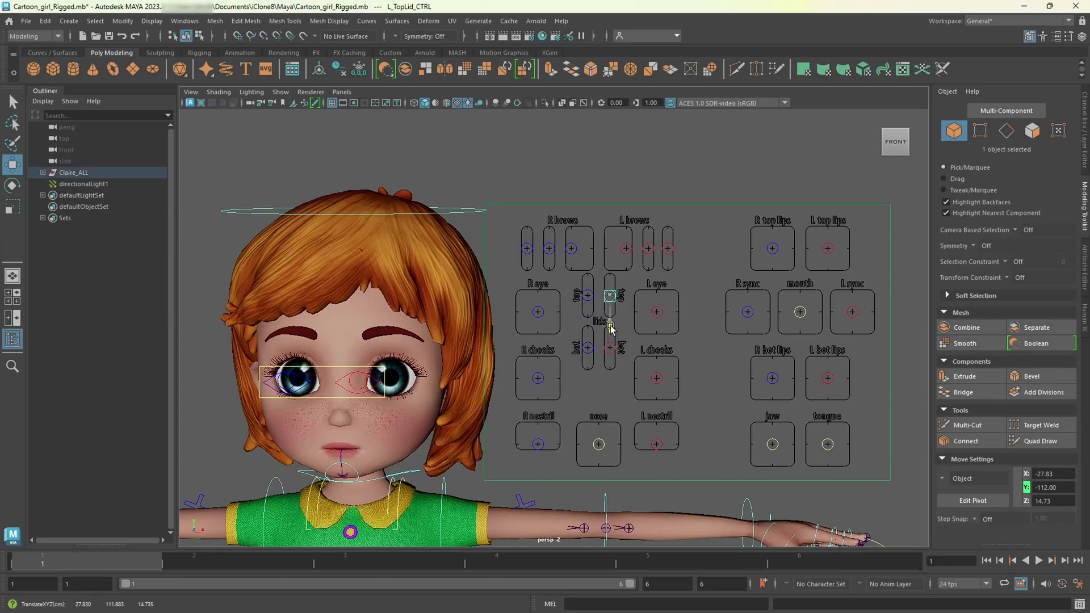
# Close the girl's right eyelid and open her mouth with the jaw controller.
pyautogui.click(587, 295)
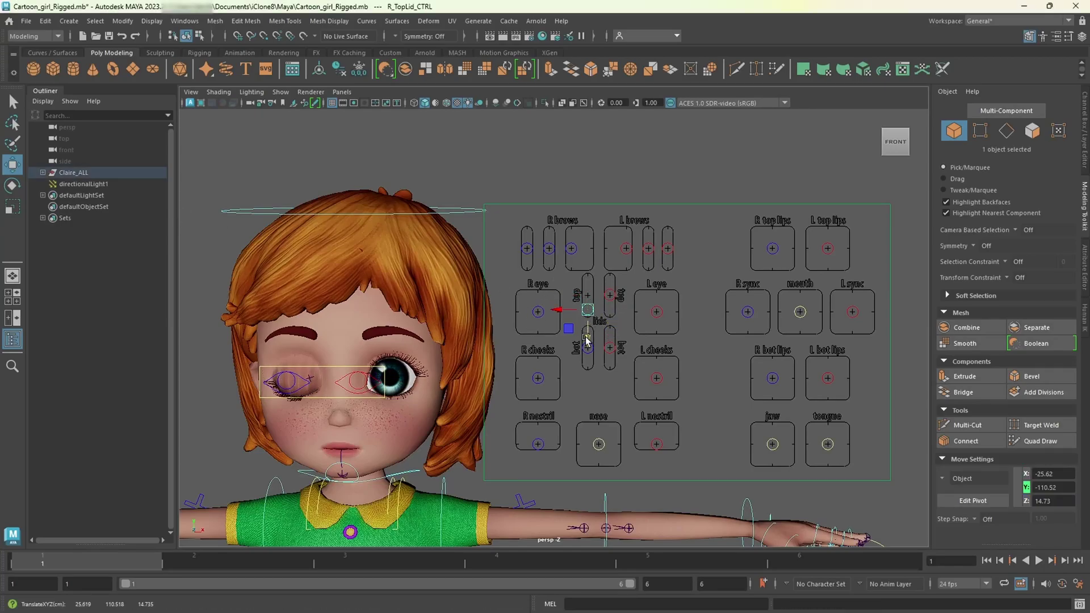
pyautogui.click(772, 444)
pyautogui.moveTo(773, 421); pyautogui.dragTo(770, 430)
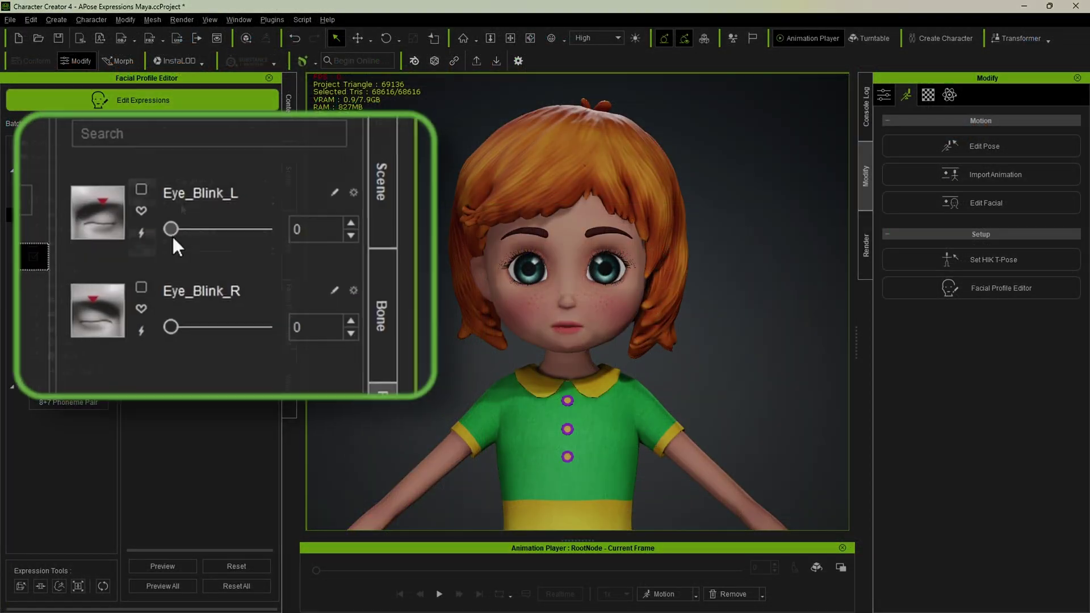
# Test the Eye_Blink_L, Eye_Blink_R and Jaw_Open expressions, then pull the upper eyelid down over the iris.
pyautogui.moveTo(170, 230)
pyautogui.mouseDown()
pyautogui.moveTo(256, 231)
pyautogui.moveTo(170, 230)
pyautogui.mouseUp()
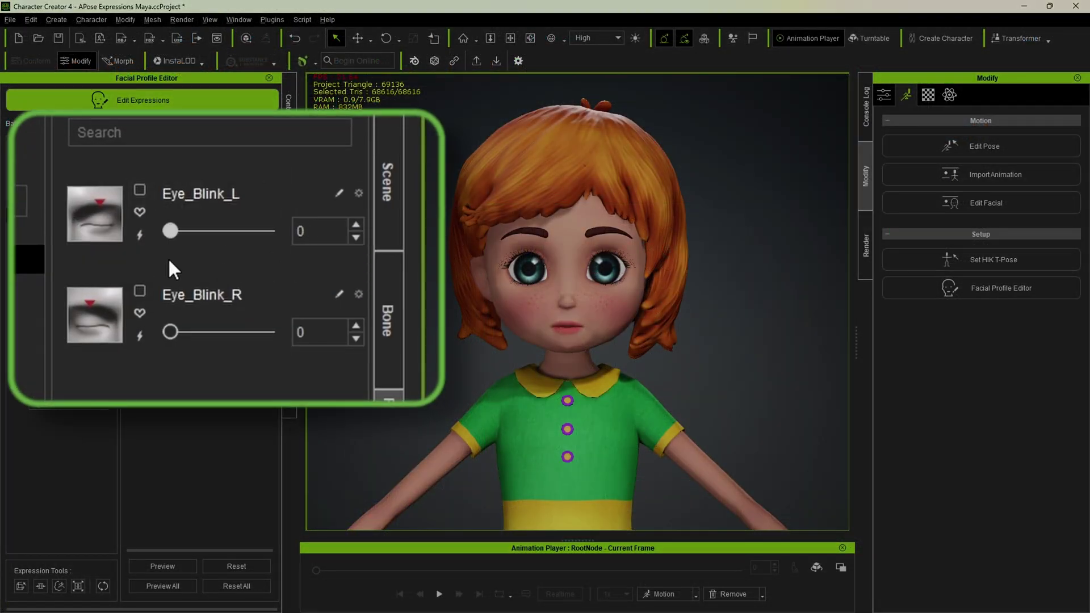
pyautogui.moveTo(170, 331); pyautogui.dragTo(170, 332)
pyautogui.click(74, 343)
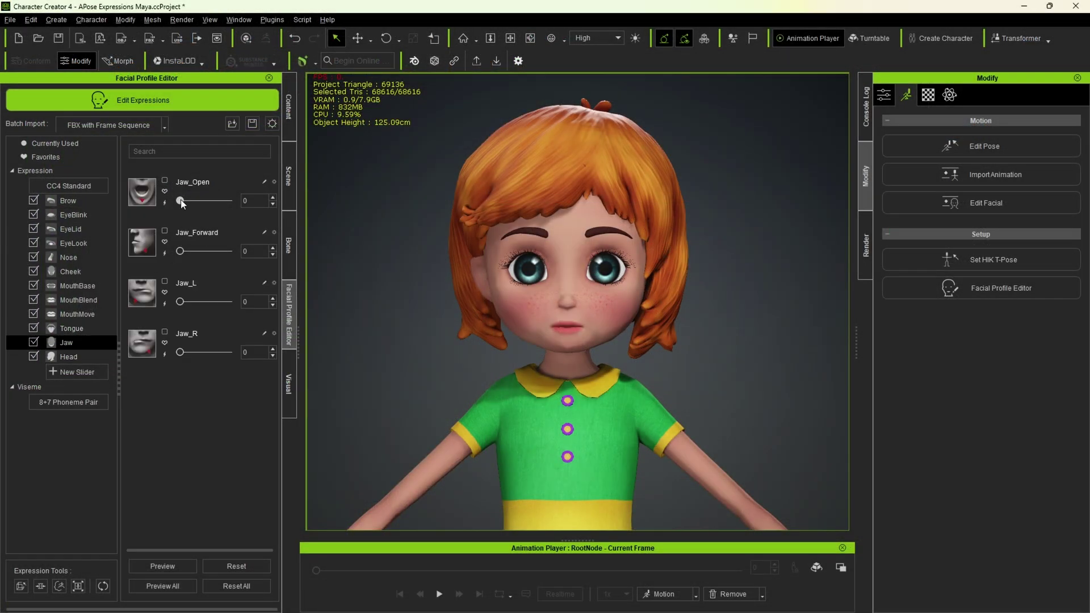
pyautogui.moveTo(181, 201)
pyautogui.mouseDown()
pyautogui.moveTo(215, 202)
pyautogui.moveTo(170, 202)
pyautogui.mouseUp()
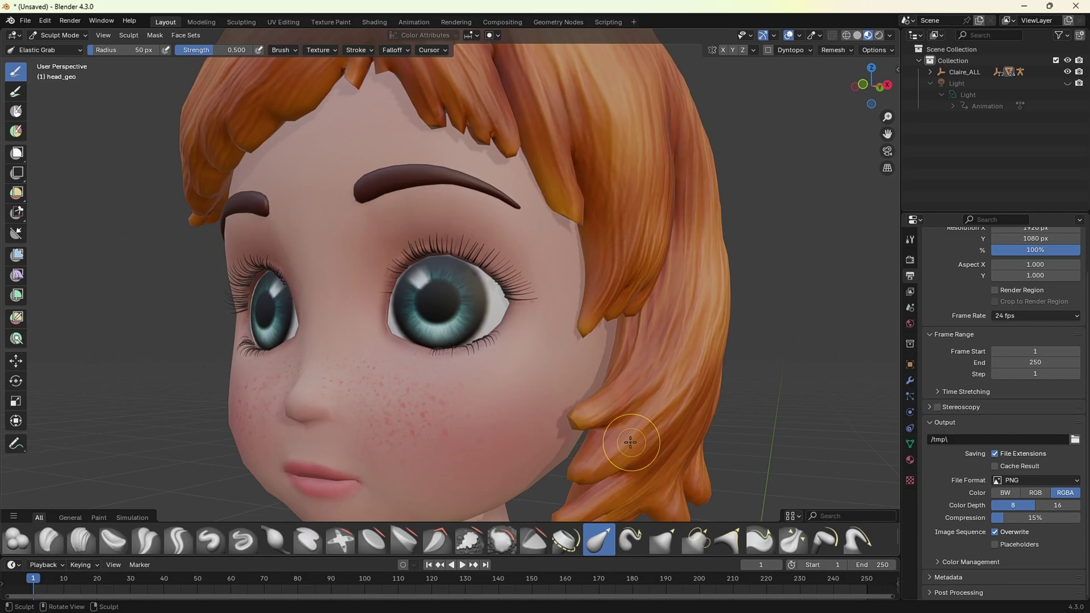
pyautogui.moveTo(462, 250)
pyautogui.mouseDown()
pyautogui.moveTo(451, 273)
pyautogui.moveTo(491, 290)
pyautogui.moveTo(437, 285)
pyautogui.moveTo(424, 321)
pyautogui.mouseUp()
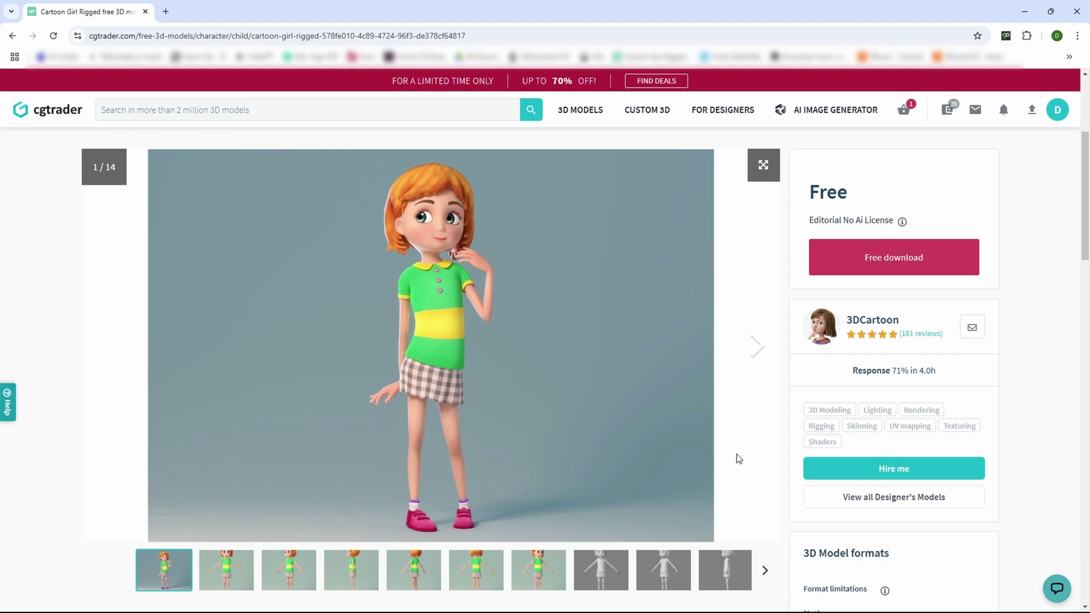
# Confirm the model's format list includes FBX and Maya .ma/.mb.
pyautogui.scroll(-4, 798, 531)
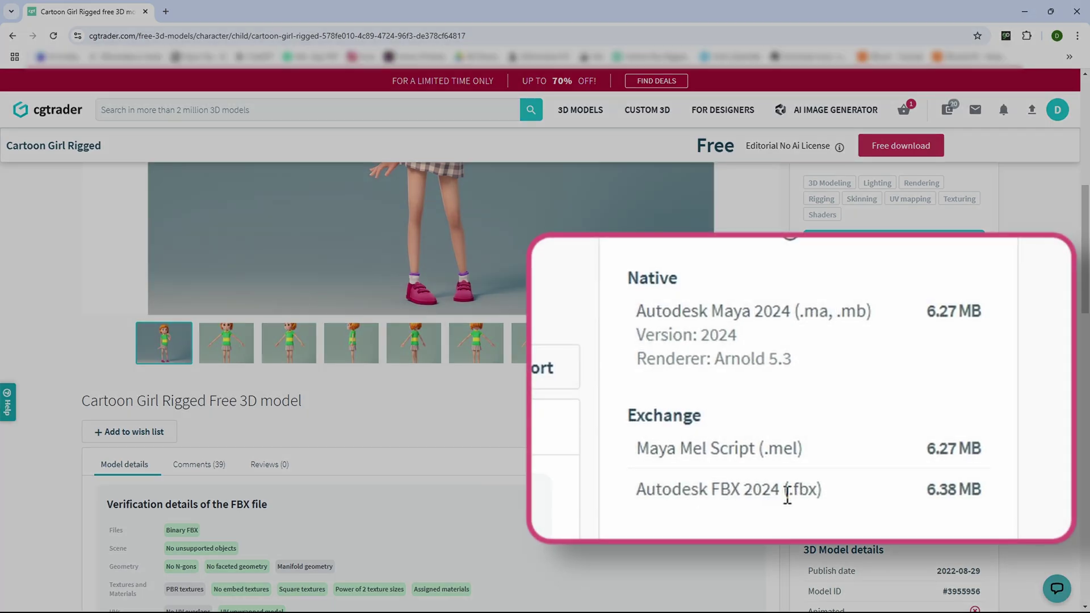
pyautogui.moveTo(860, 492); pyautogui.dragTo(844, 509)
pyautogui.moveTo(888, 403); pyautogui.dragTo(918, 414)
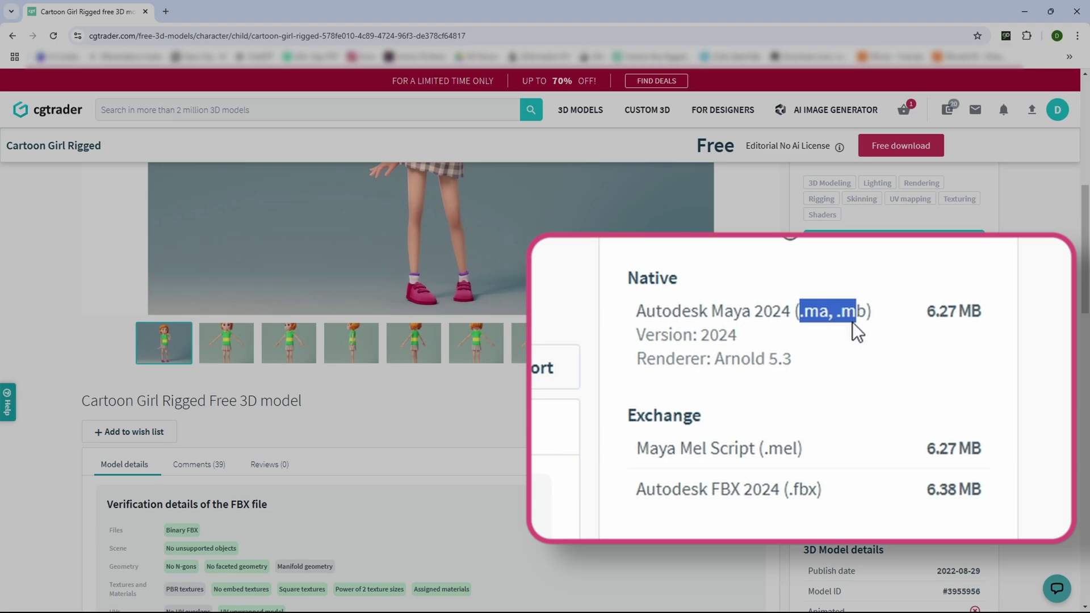
# Start the free download of the Cartoon Girl Rigged model and wait for the countdown.
pyautogui.scroll(5, 916, 472)
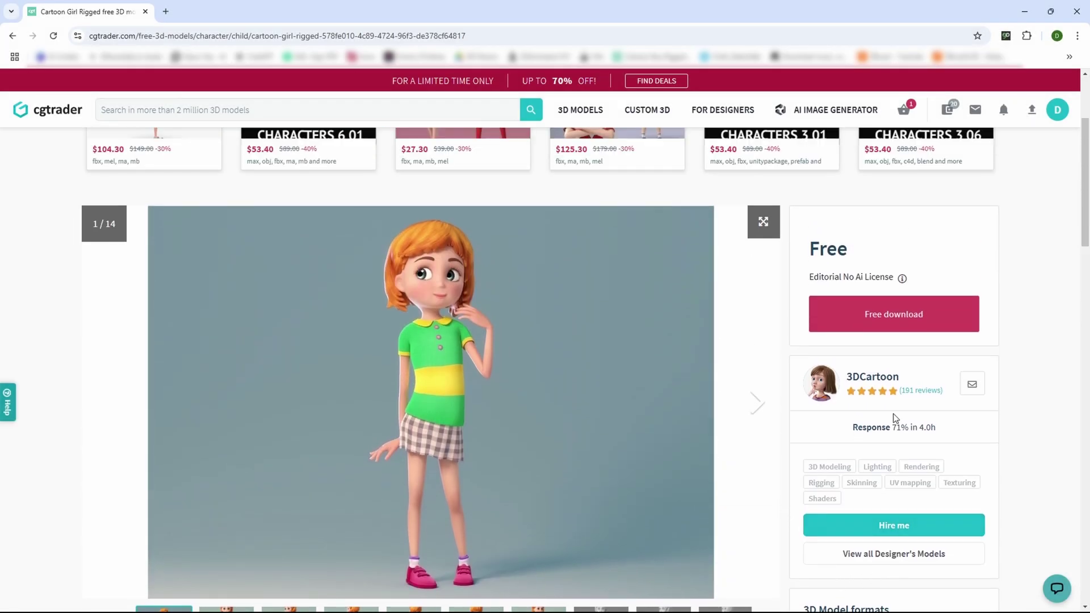
pyautogui.click(865, 316)
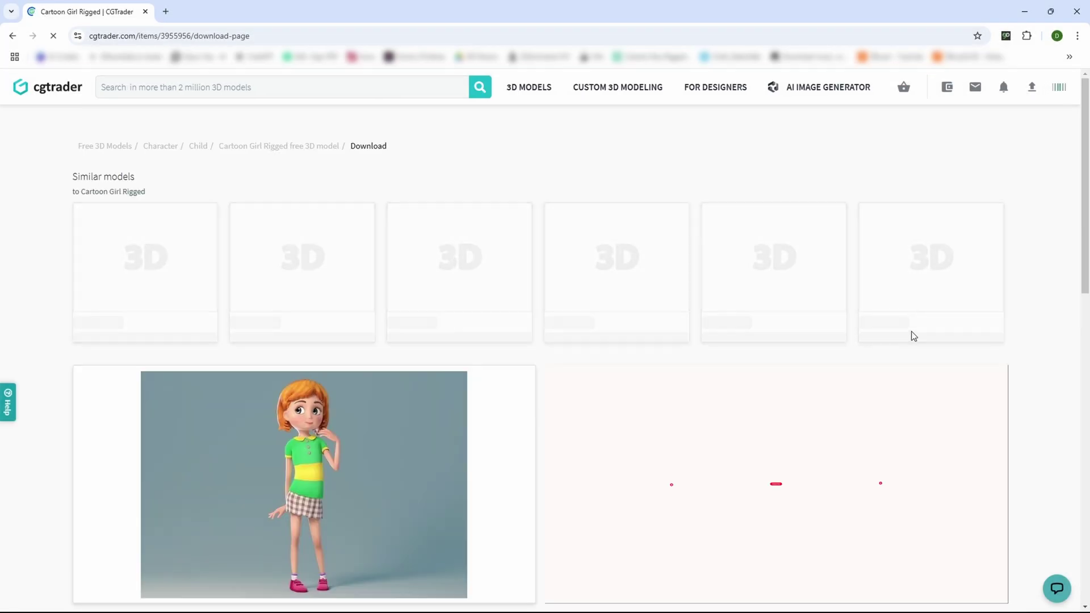
pyautogui.scroll(-3, 805, 498)
pyautogui.click(776, 502)
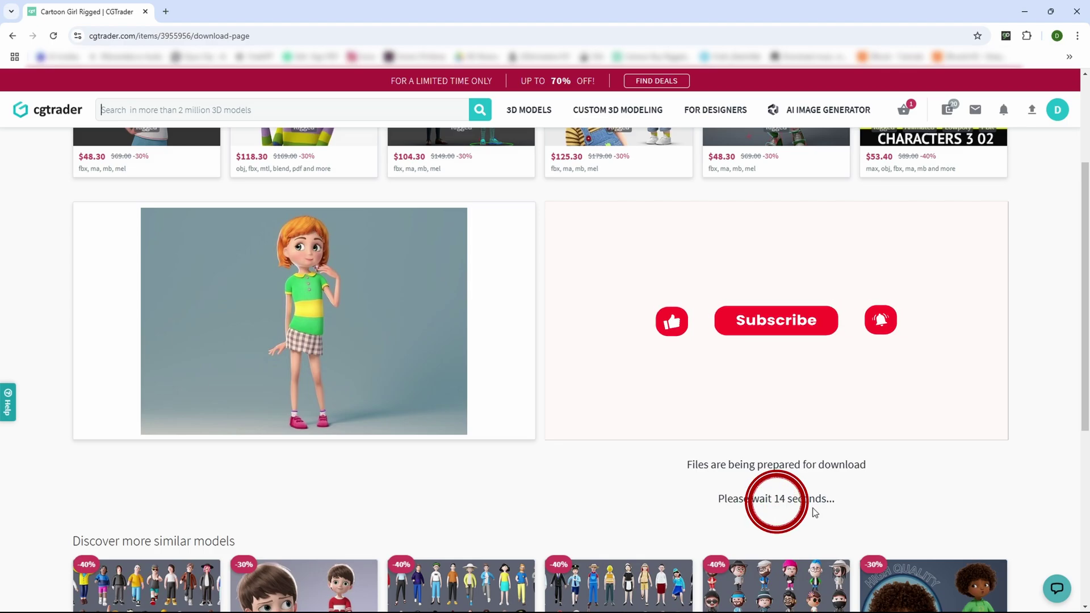
pyautogui.click(777, 502)
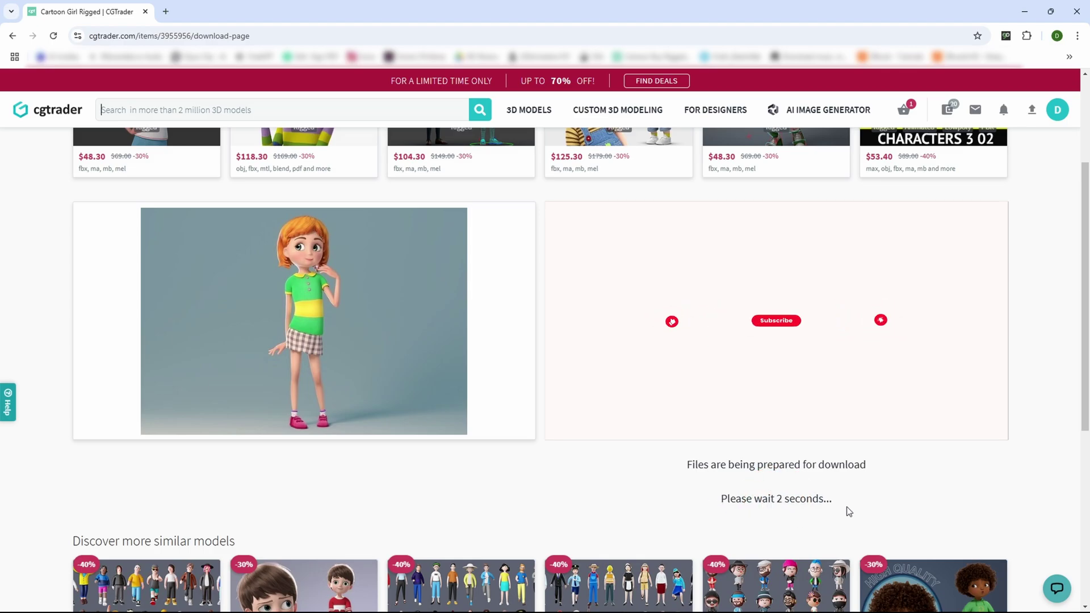
pyautogui.scroll(2, 843, 475)
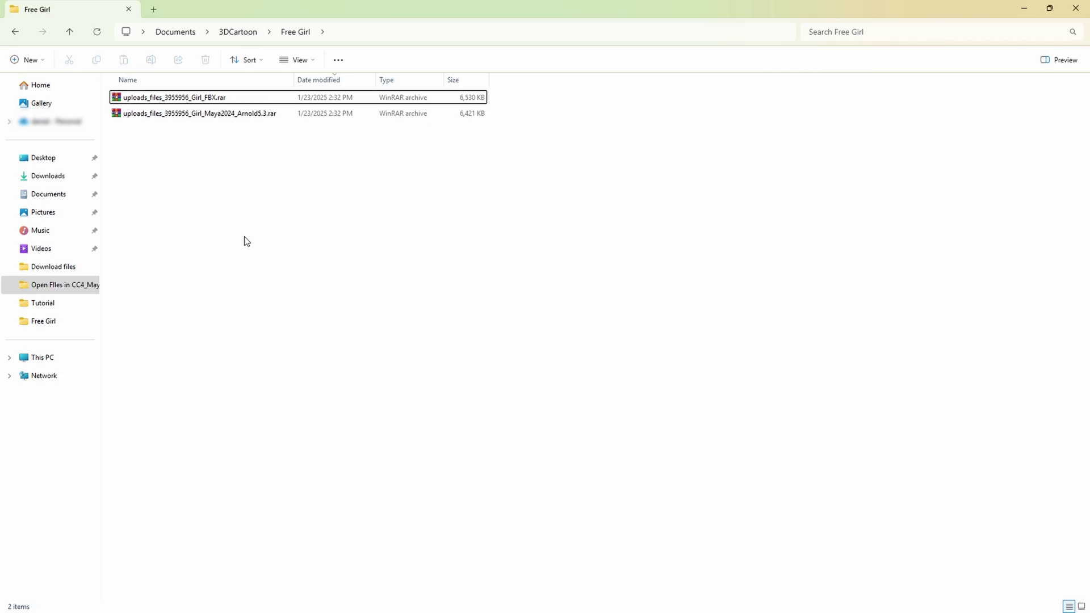
# Extract Girl_FBX.rar and Girl_Maya2024_Arnold5.3.rar here with WinRAR, then clear the selection.
pyautogui.moveTo(266, 222); pyautogui.dragTo(145, 89)
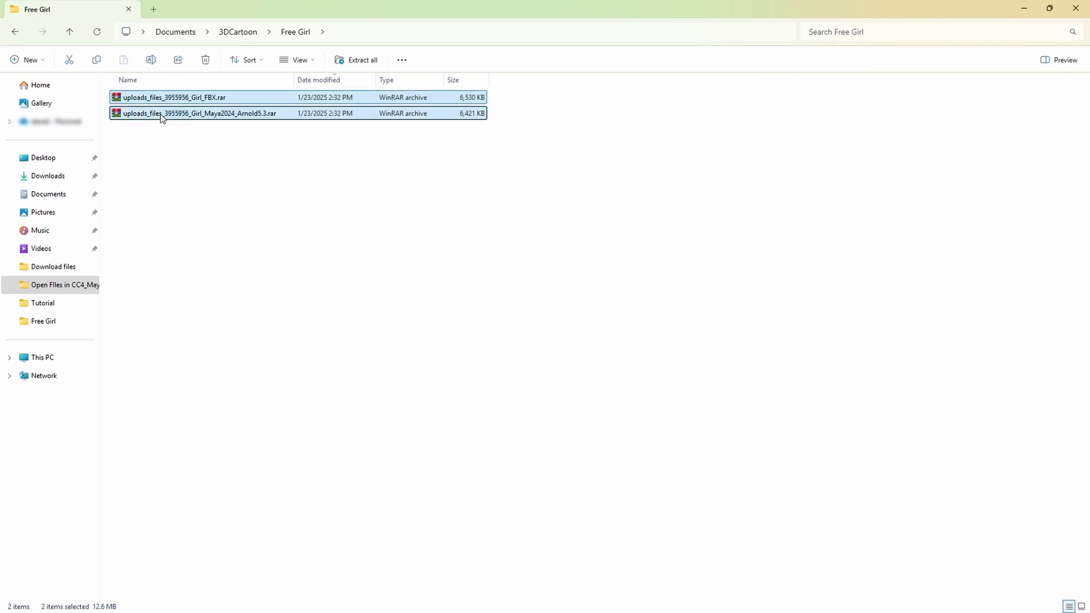
pyautogui.rightClick(163, 117)
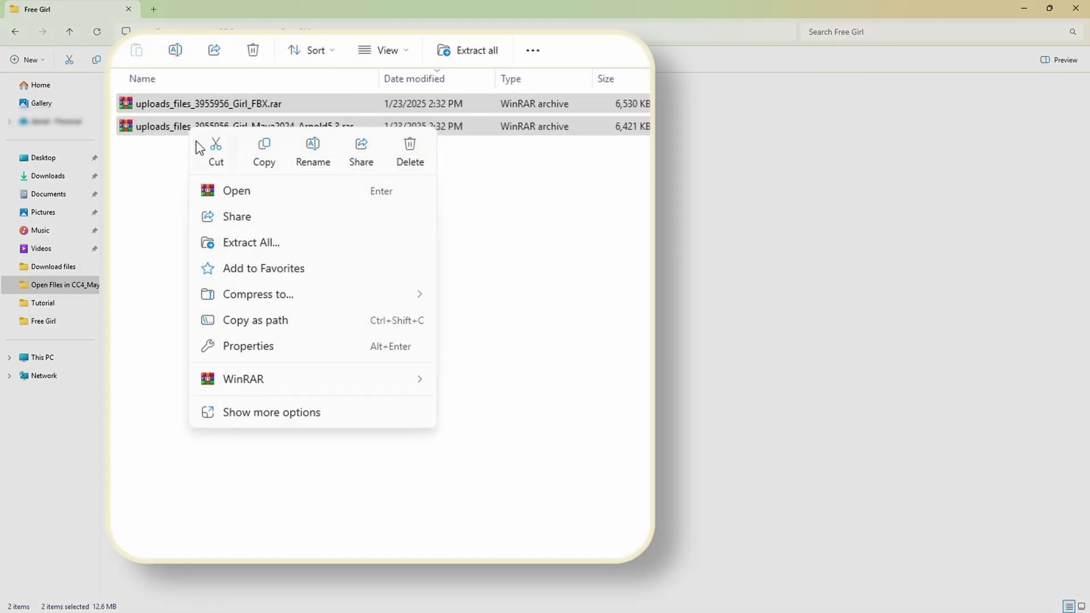
pyautogui.moveTo(291, 385)
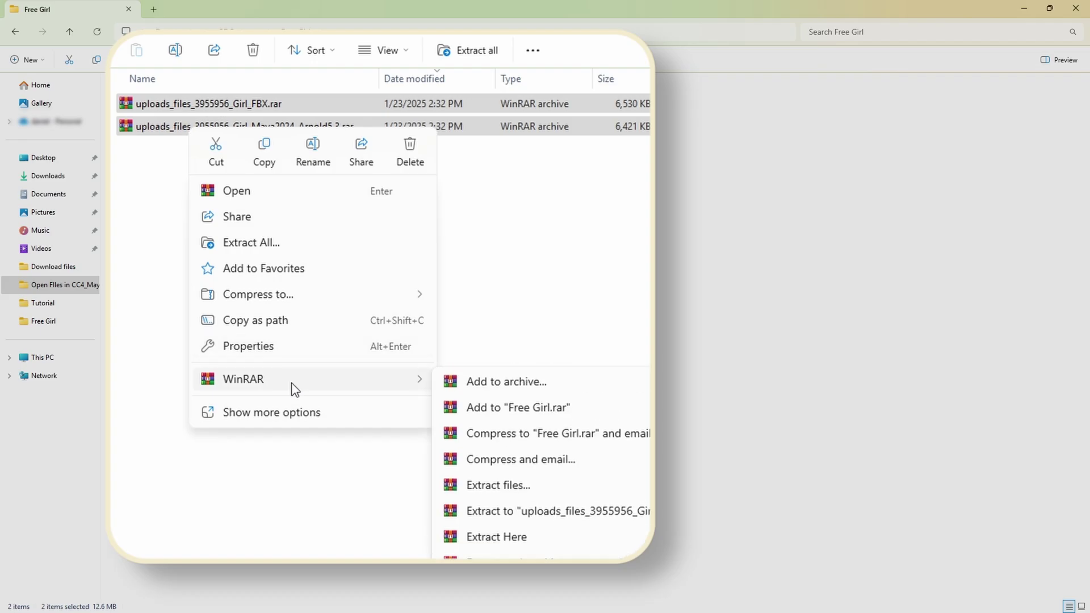
pyautogui.click(494, 537)
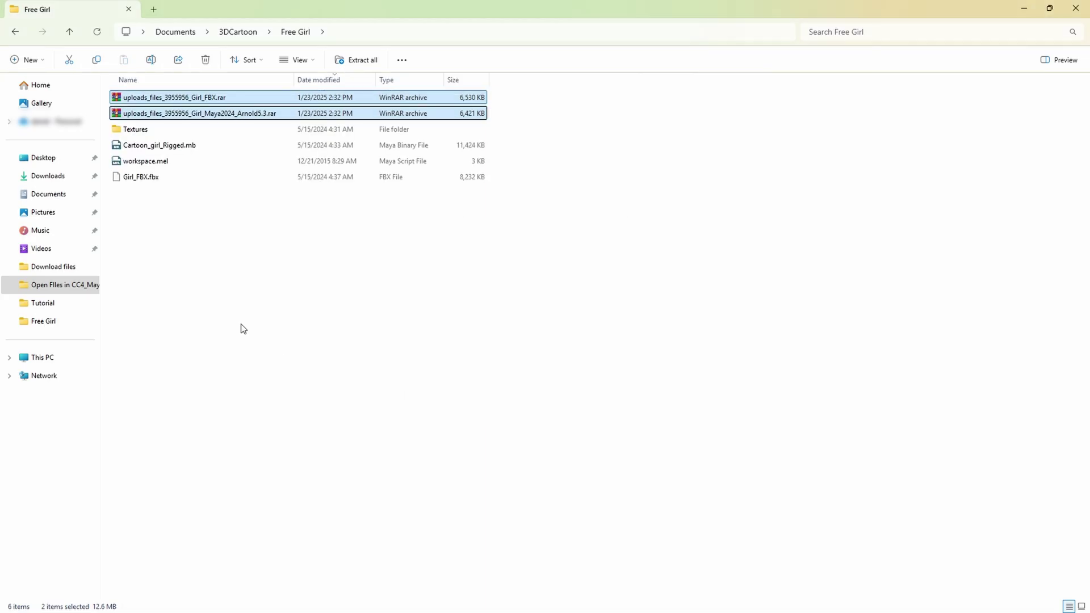
pyautogui.click(198, 296)
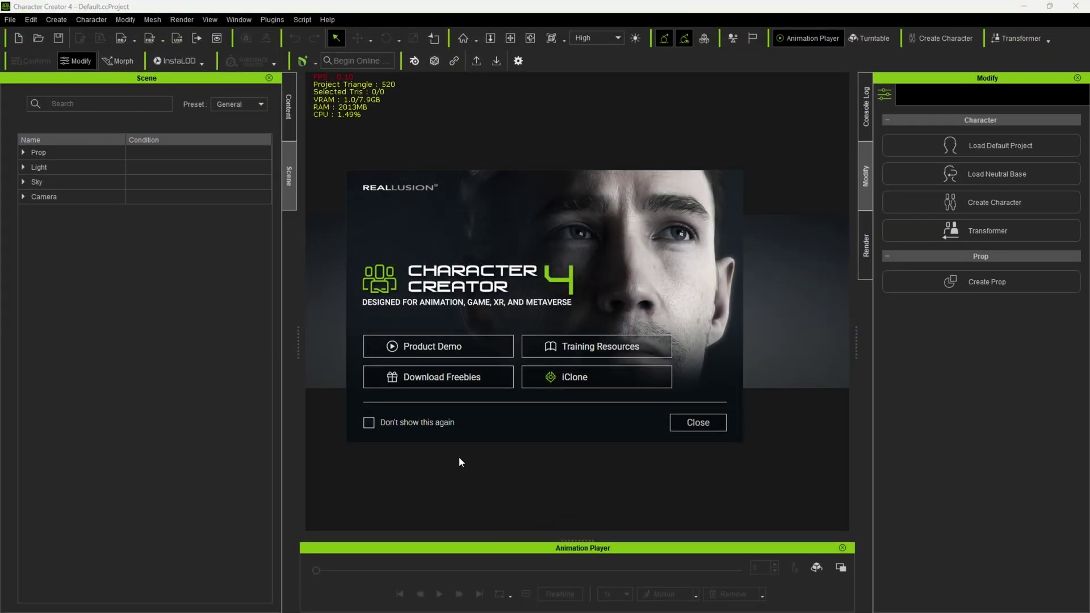
# Create a character from Girl_FBX.fbx using the Humanoid (Non-Standard) type.
pyautogui.click(699, 423)
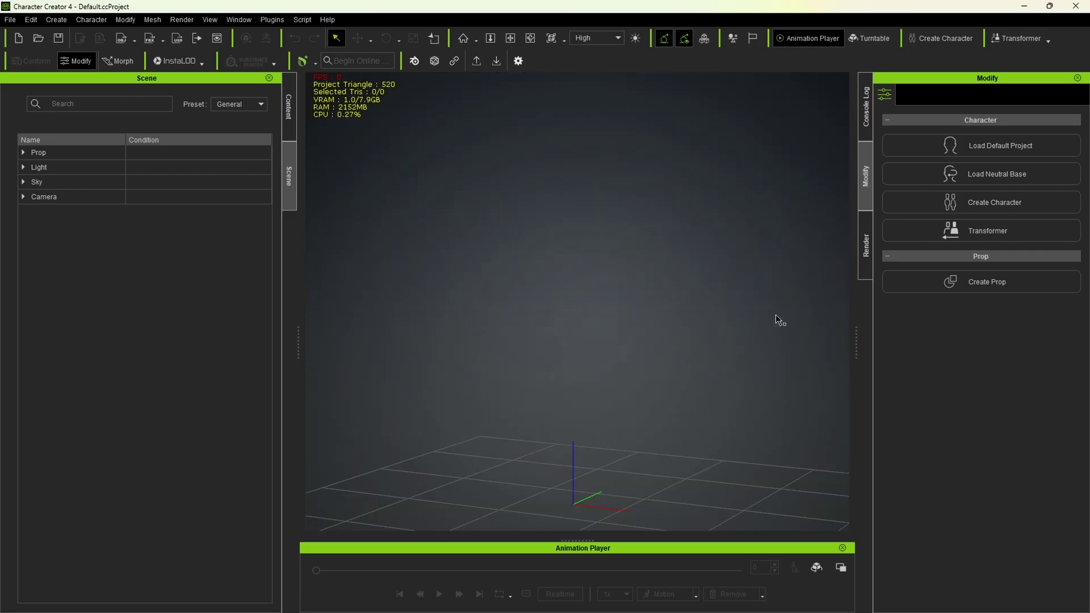
pyautogui.click(1023, 203)
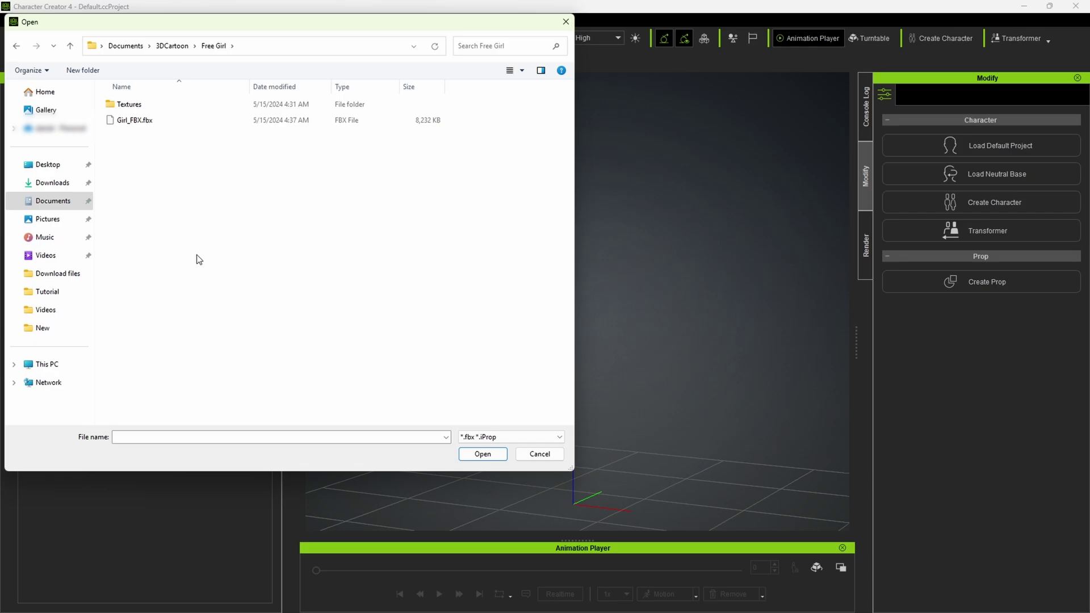
pyautogui.click(132, 120)
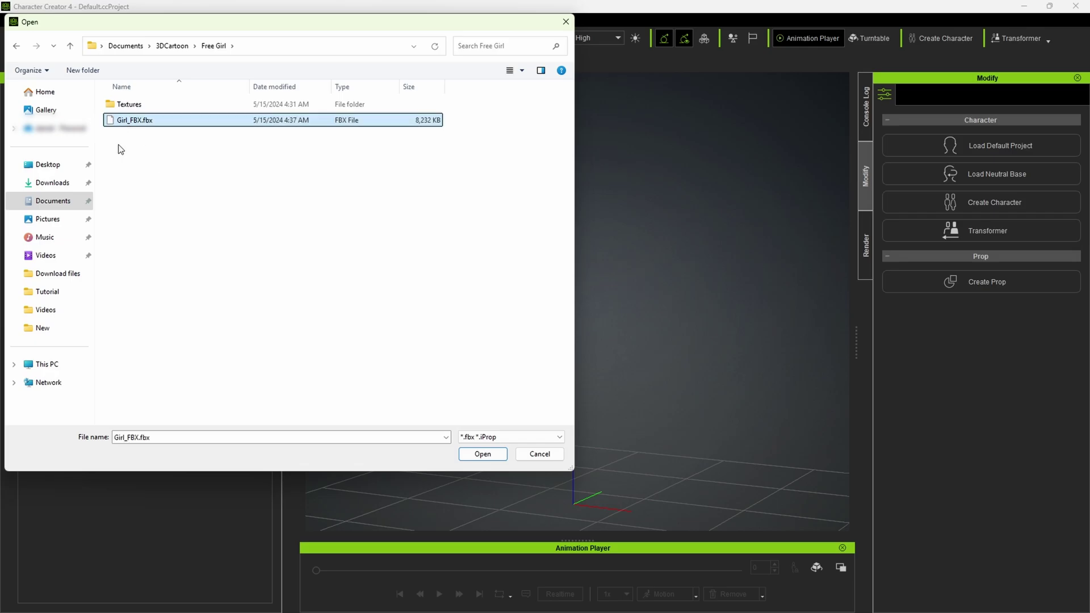
pyautogui.click(484, 454)
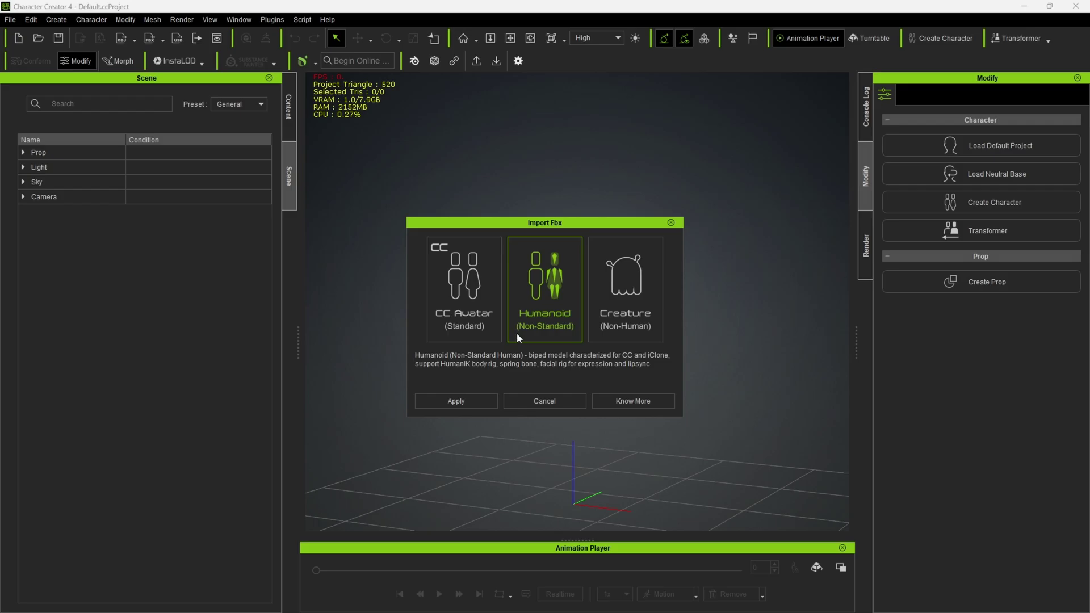
pyautogui.click(454, 401)
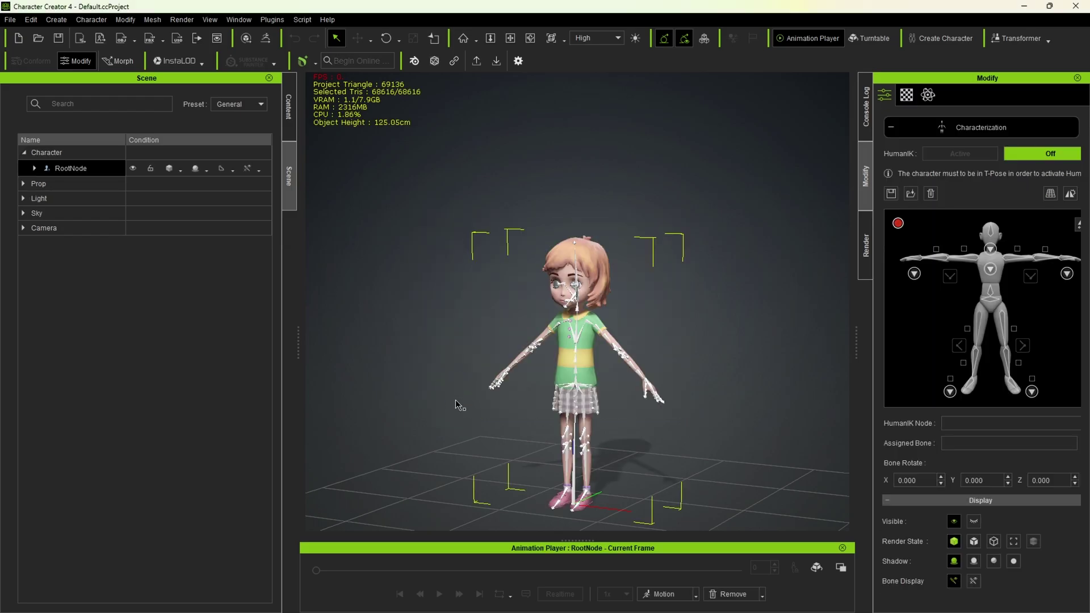
# Switch to the Front camera view and select the chest and waist spine bones.
pyautogui.click(563, 41)
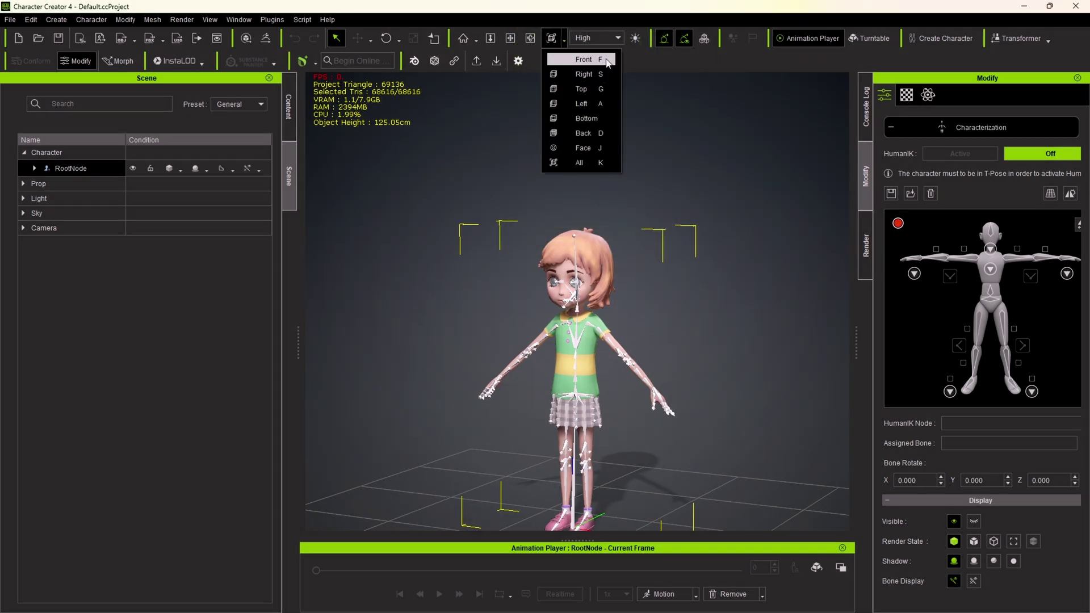
pyautogui.click(583, 60)
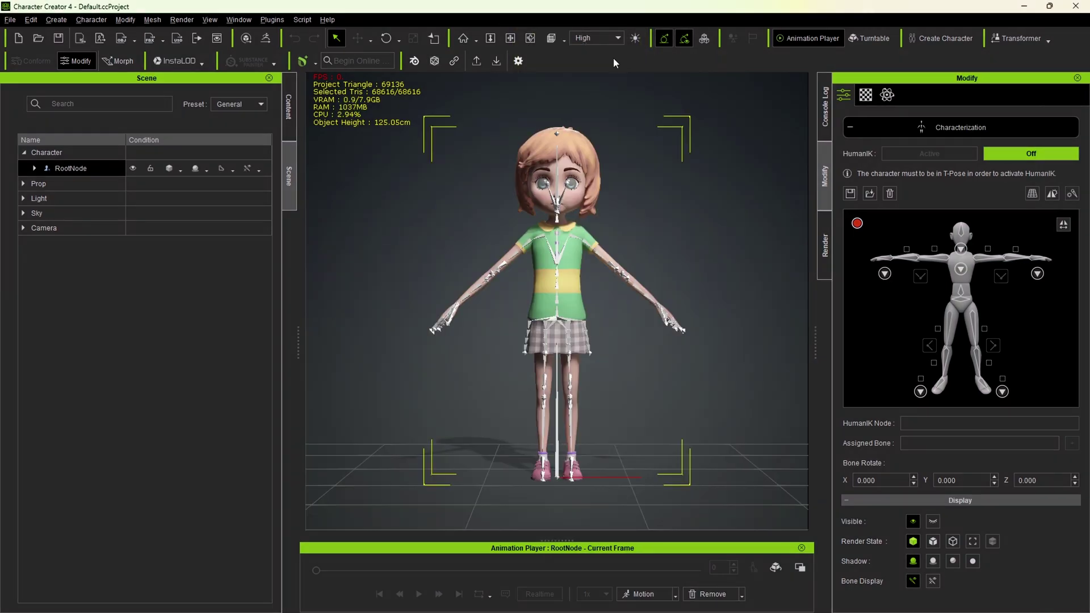
pyautogui.click(556, 259)
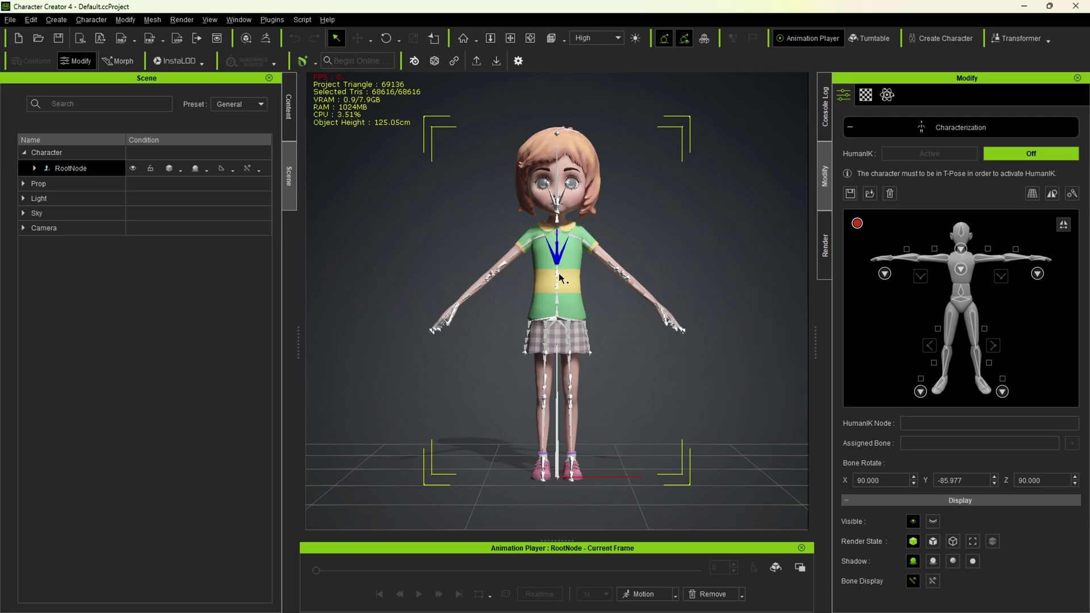
pyautogui.click(559, 278)
# Show the Bone Manager and select the Chest_M, Spine1_M and RootPart1_M bones.
pyautogui.click(238, 19)
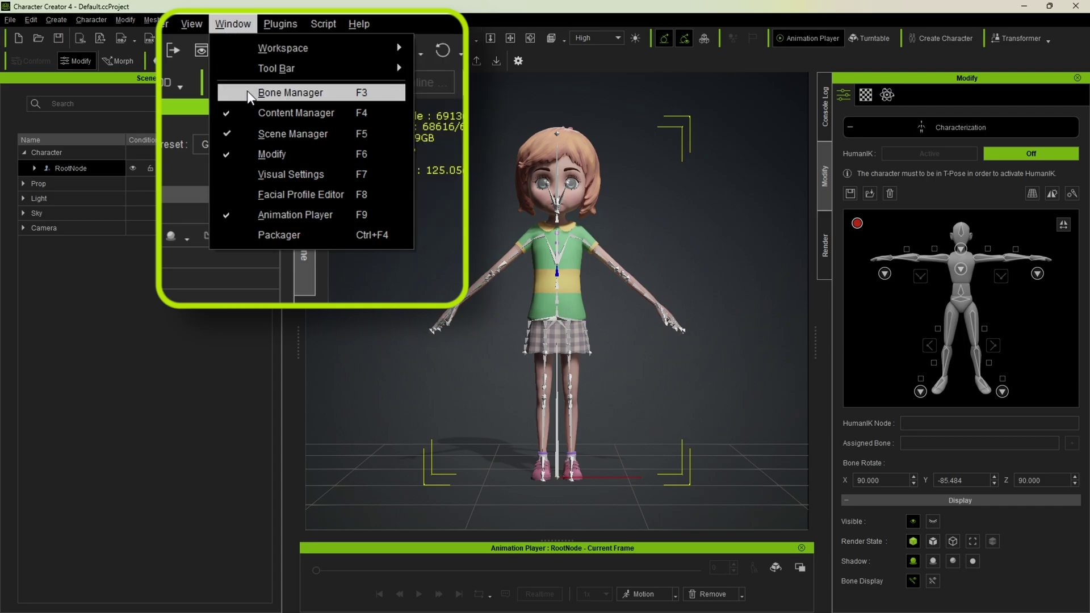
pyautogui.click(253, 64)
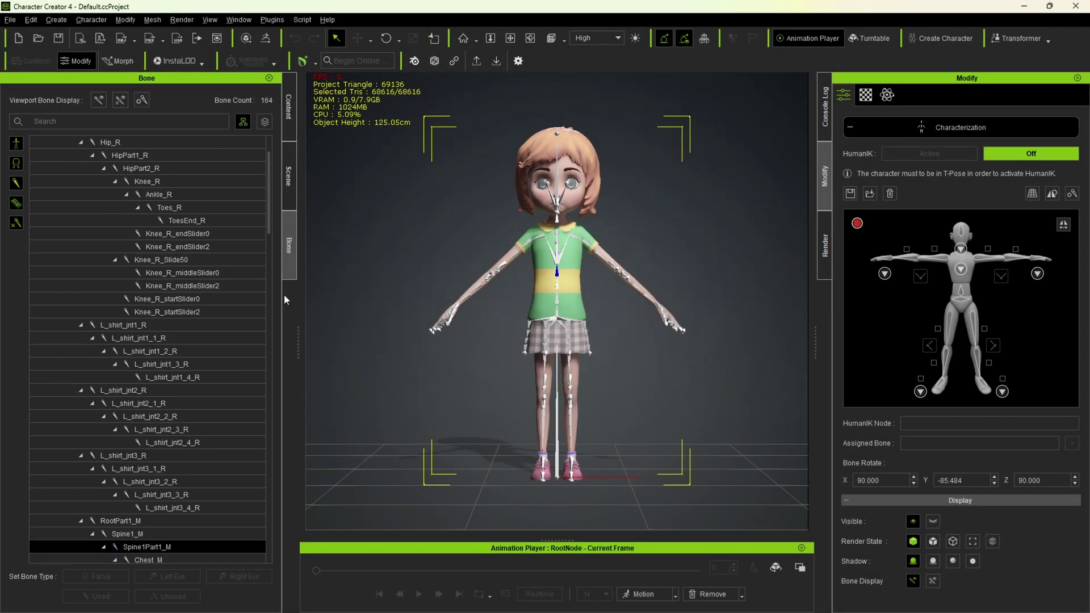
pyautogui.click(562, 261)
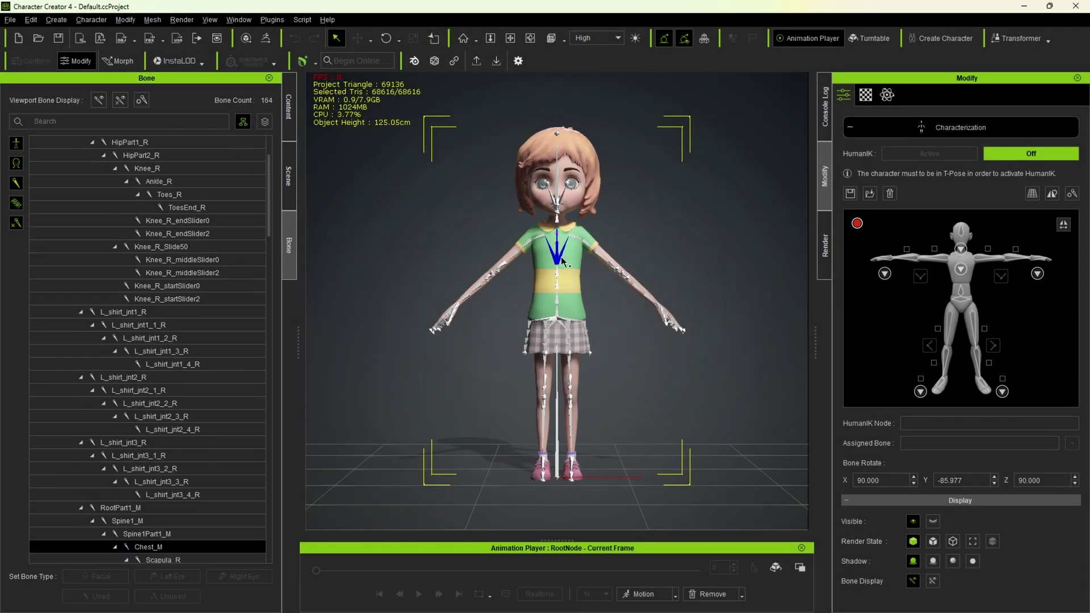
pyautogui.click(556, 288)
pyautogui.click(559, 300)
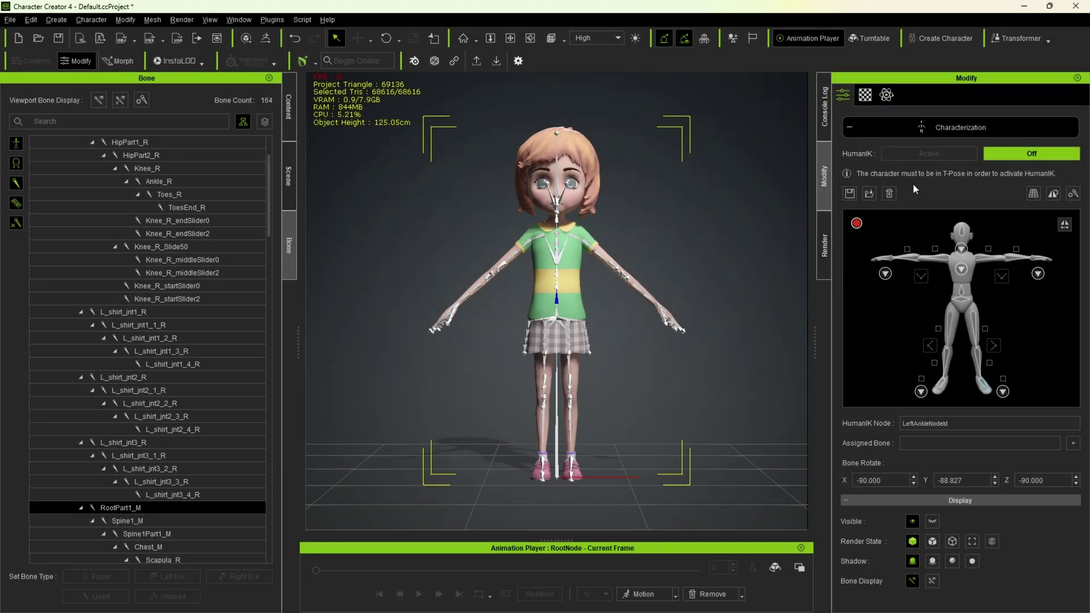
# Leave Auto-assign symmetrical bones off and pick the Hips node on the HumanIK figure.
pyautogui.click(1064, 225)
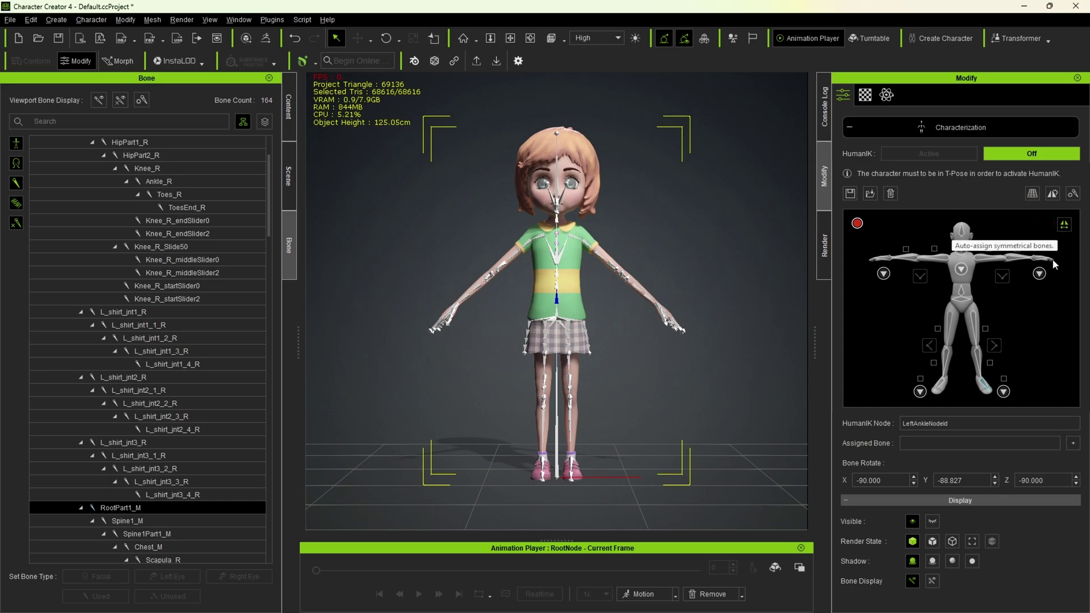
pyautogui.click(1063, 226)
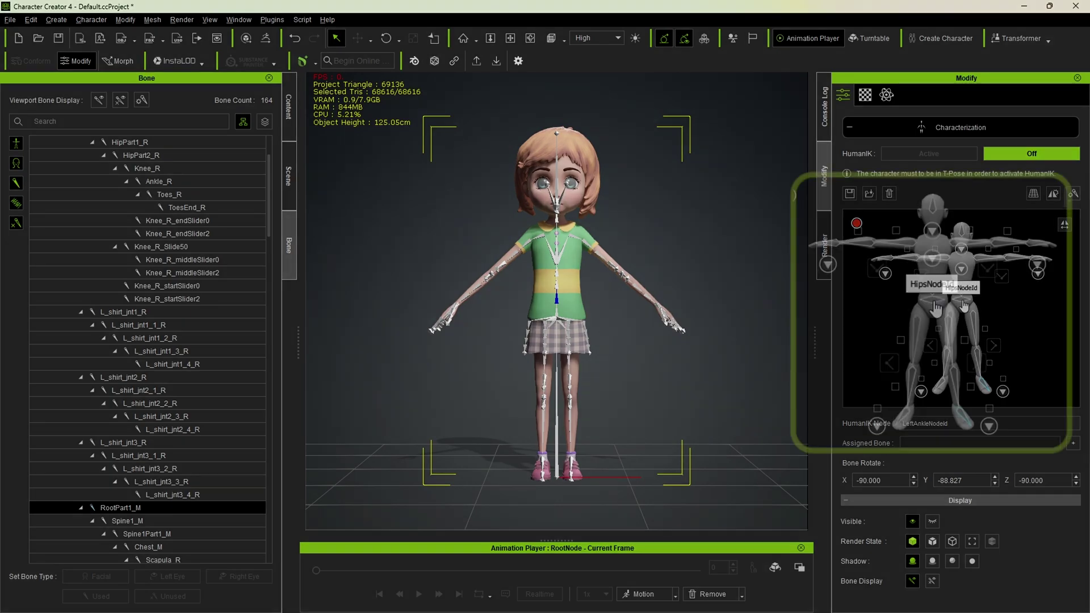
pyautogui.click(887, 311)
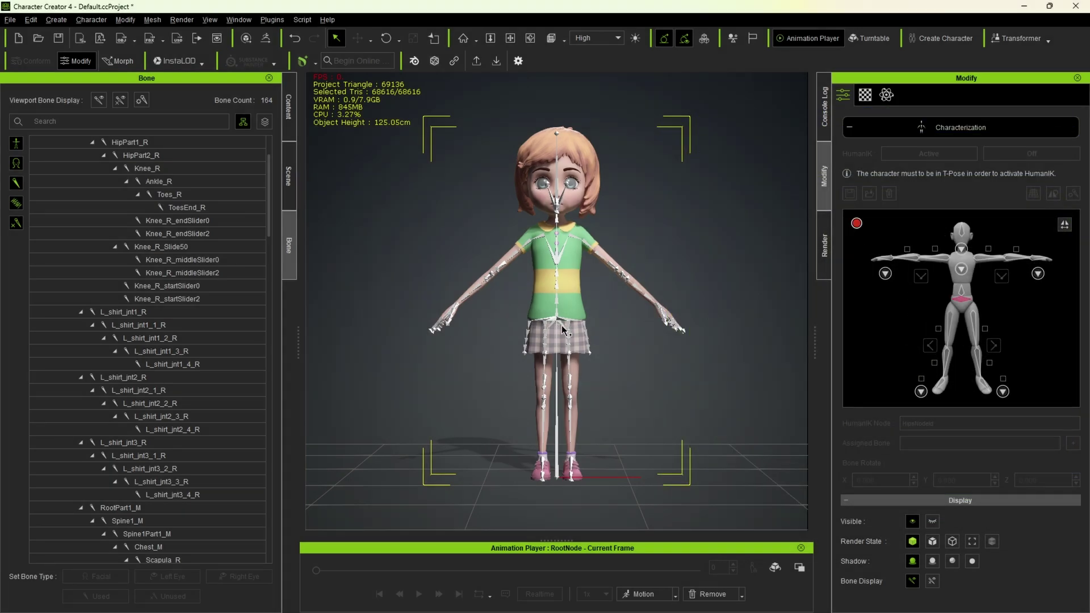
# Assign Root_M to the Hips node and RootPart1_M to the Waist node.
pyautogui.scroll(6, 562, 330)
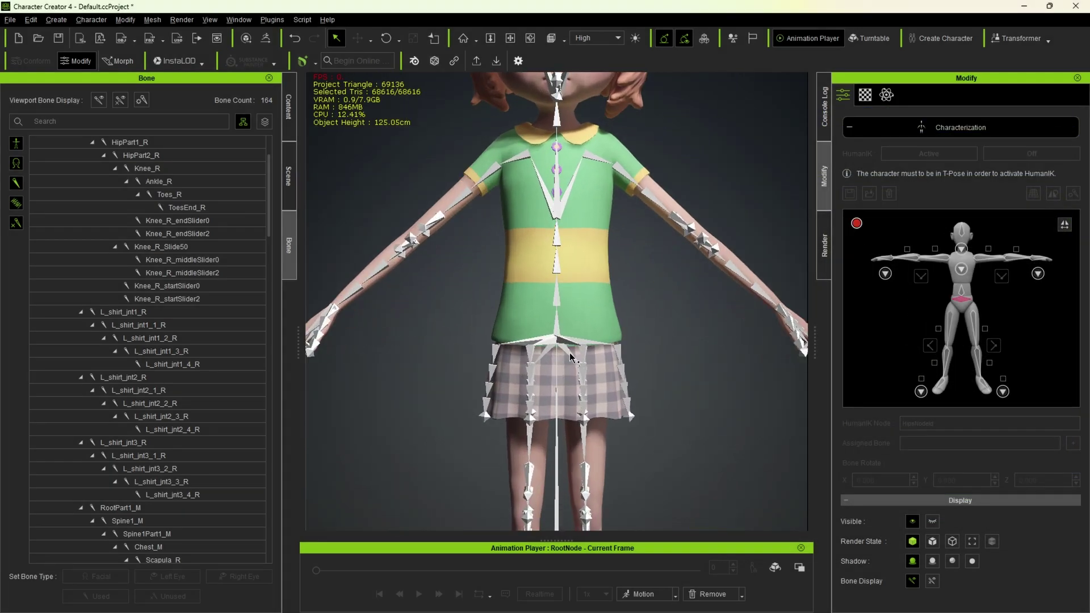
pyautogui.scroll(2, 570, 356)
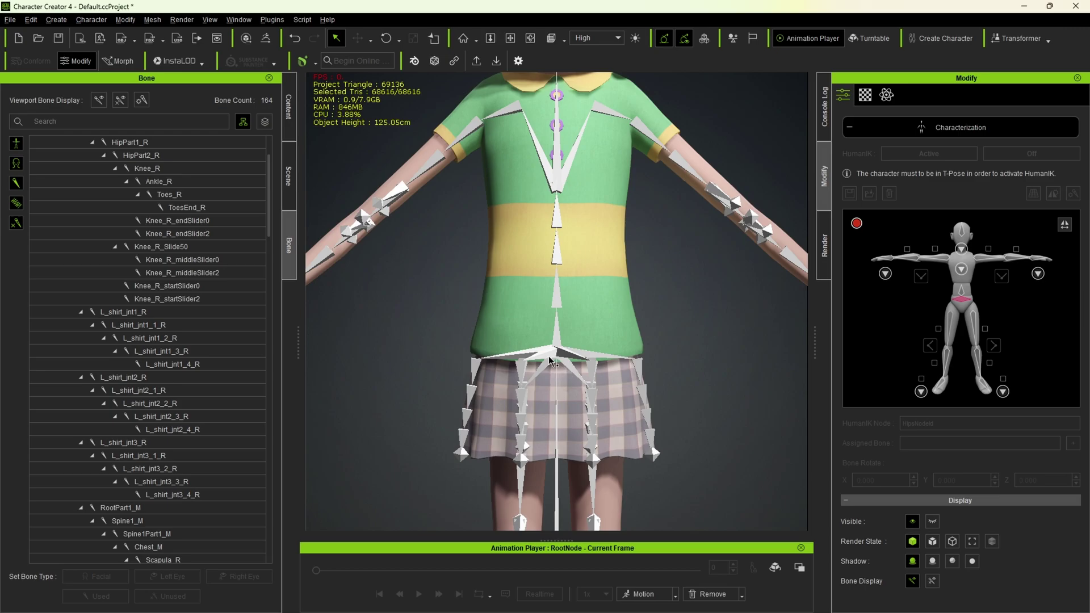
pyautogui.click(560, 357)
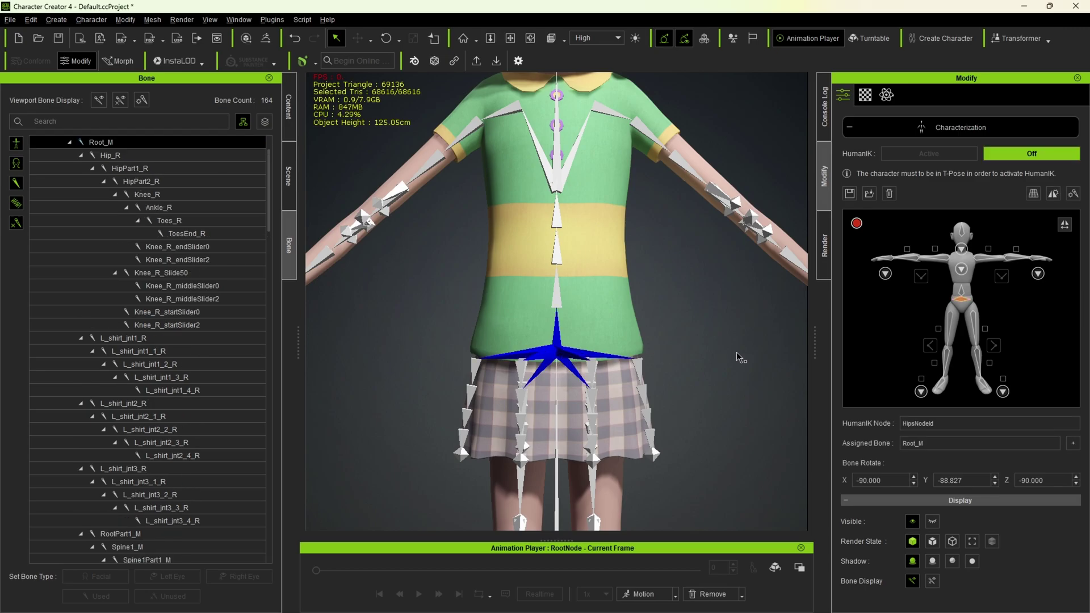
pyautogui.click(976, 326)
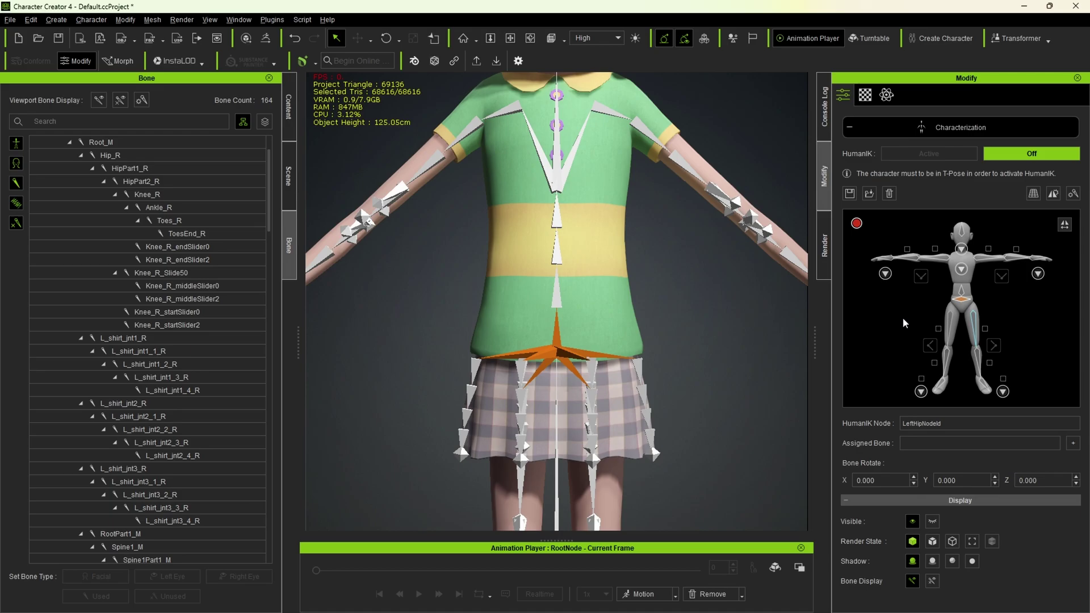
pyautogui.click(964, 295)
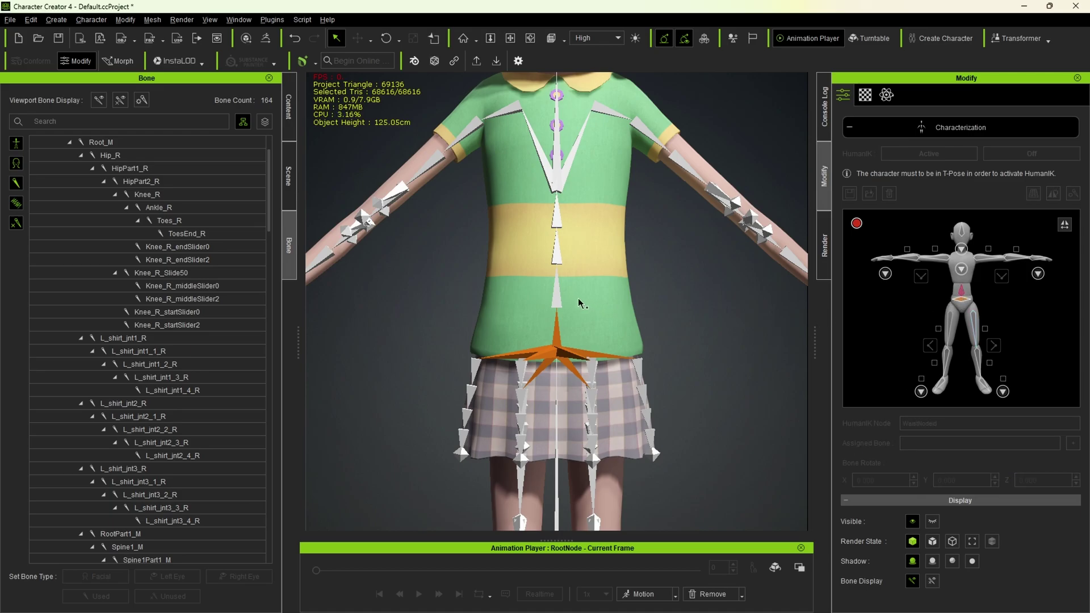
pyautogui.click(558, 296)
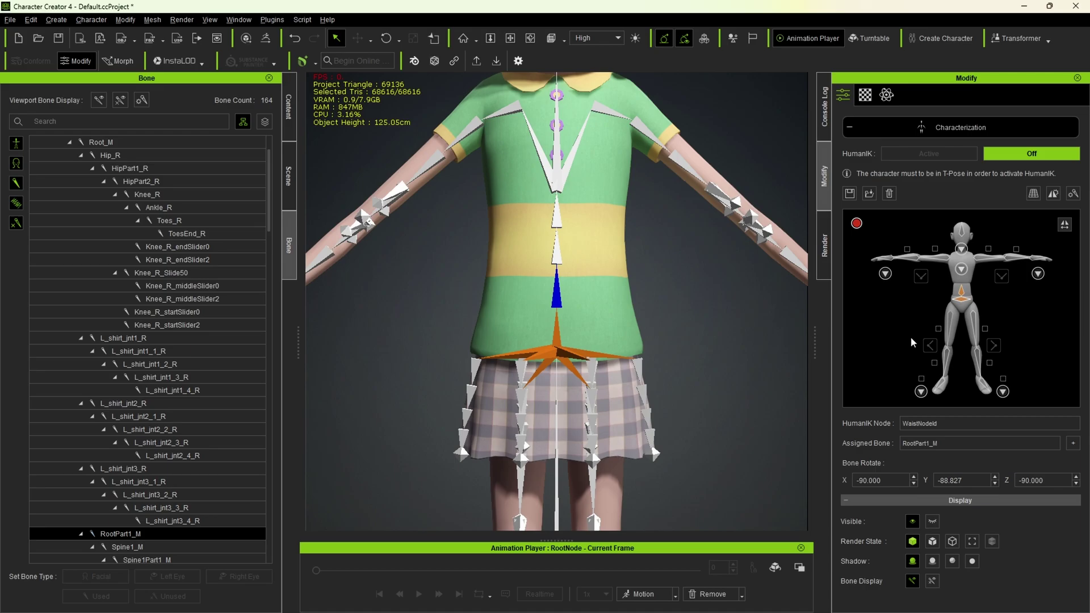
pyautogui.click(975, 336)
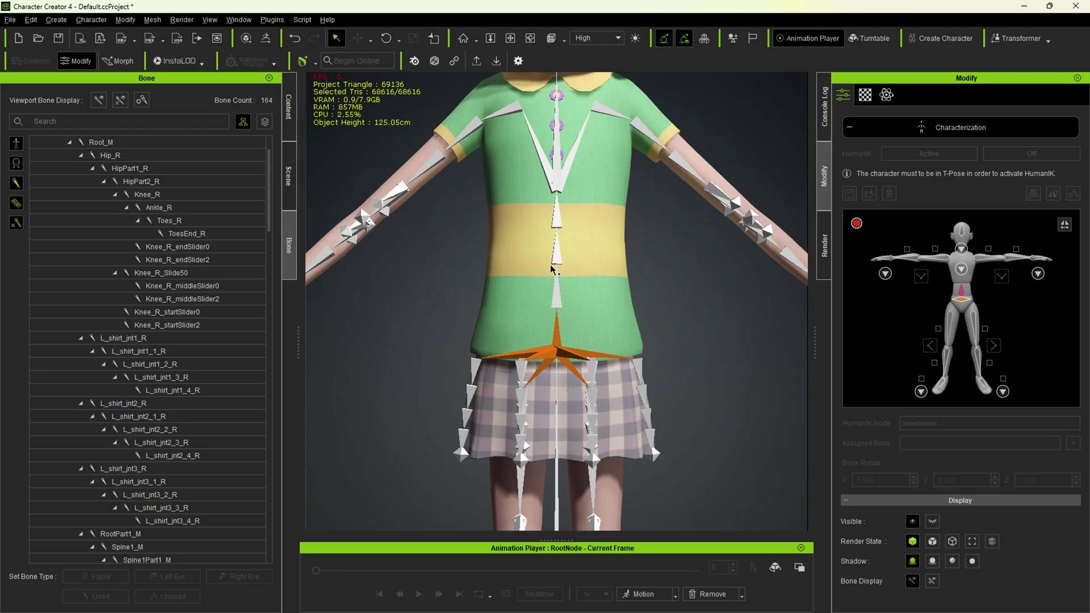
pyautogui.click(557, 303)
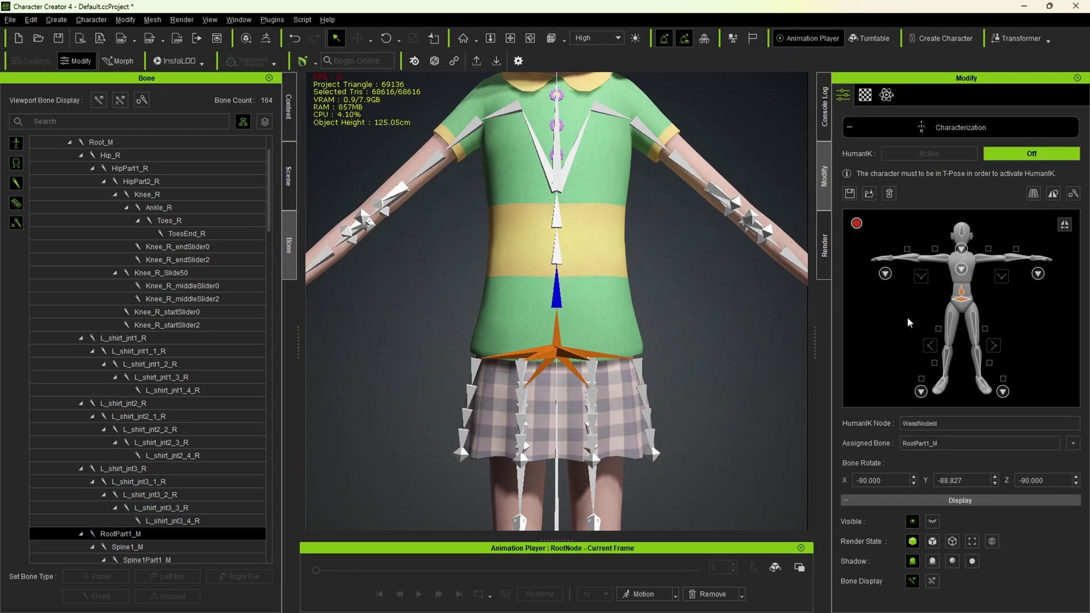
# Assign Hip_L to the LeftHip node and Knee_L to the LeftKnee node.
pyautogui.click(976, 325)
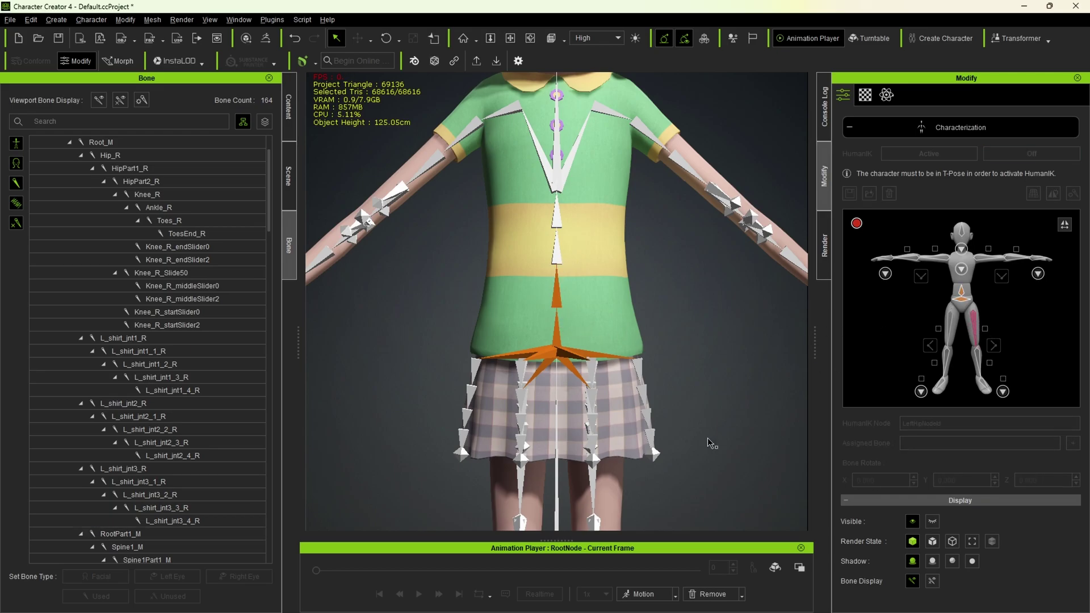
pyautogui.moveTo(708, 445); pyautogui.dragTo(659, 402, button='right')
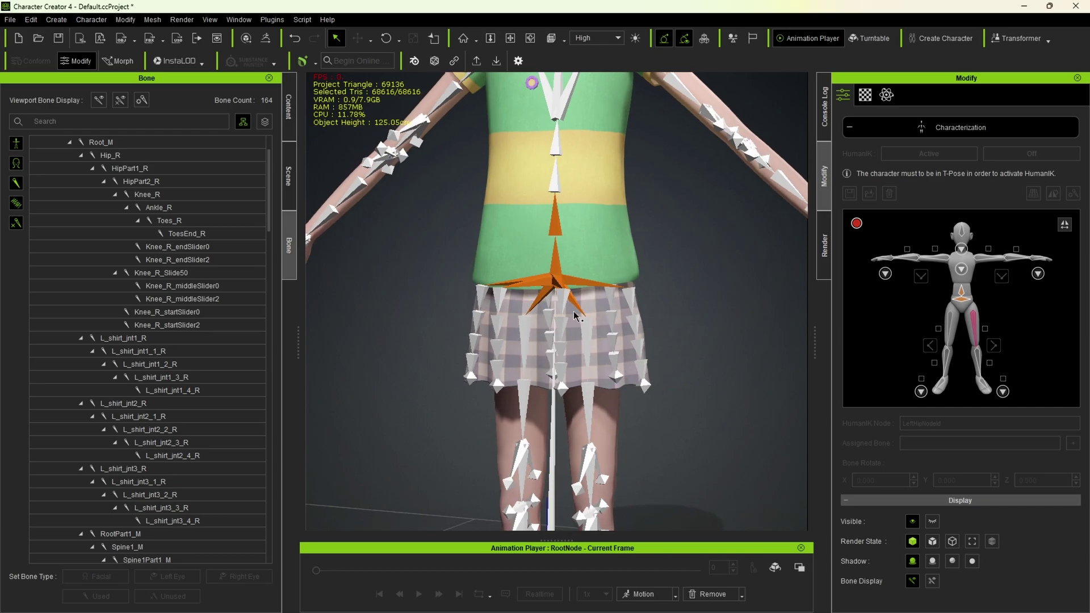
pyautogui.click(588, 339)
pyautogui.click(975, 357)
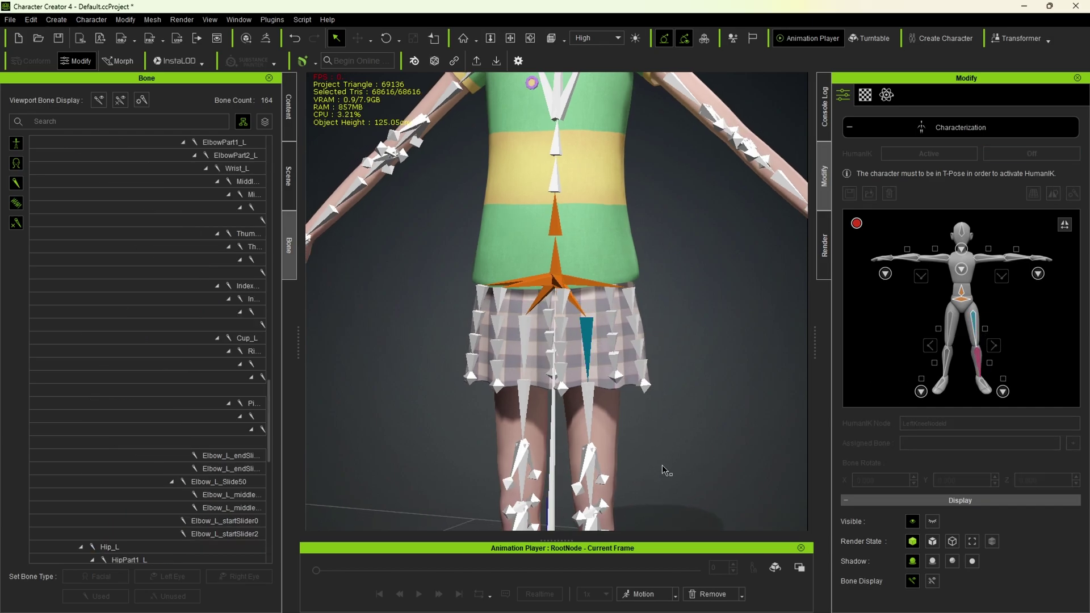
pyautogui.moveTo(681, 432); pyautogui.dragTo(677, 373, button='right')
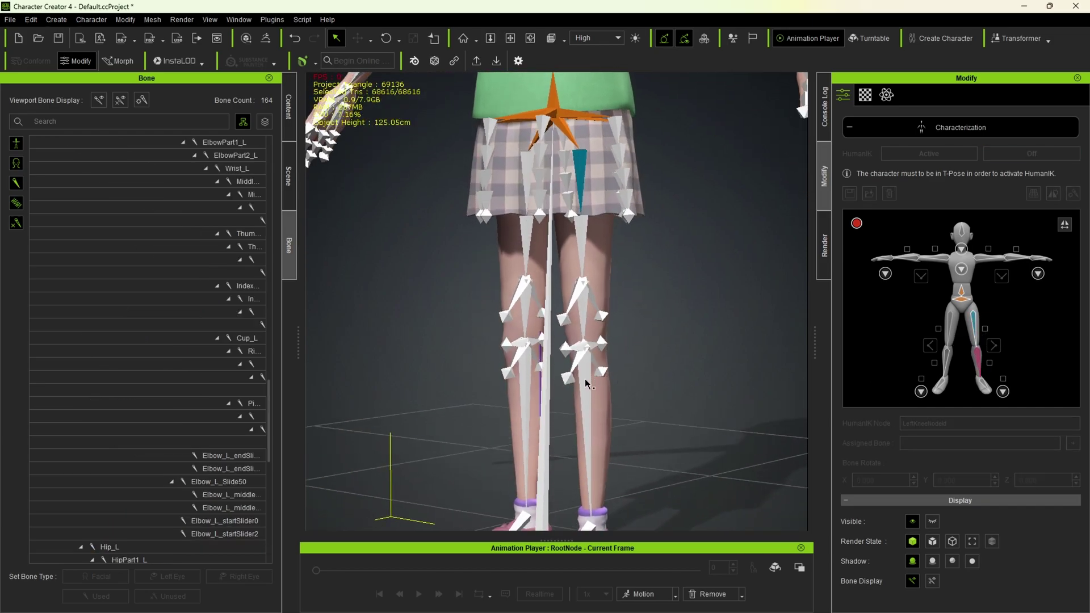
pyautogui.click(586, 384)
pyautogui.moveTo(638, 409); pyautogui.dragTo(689, 312, button='right')
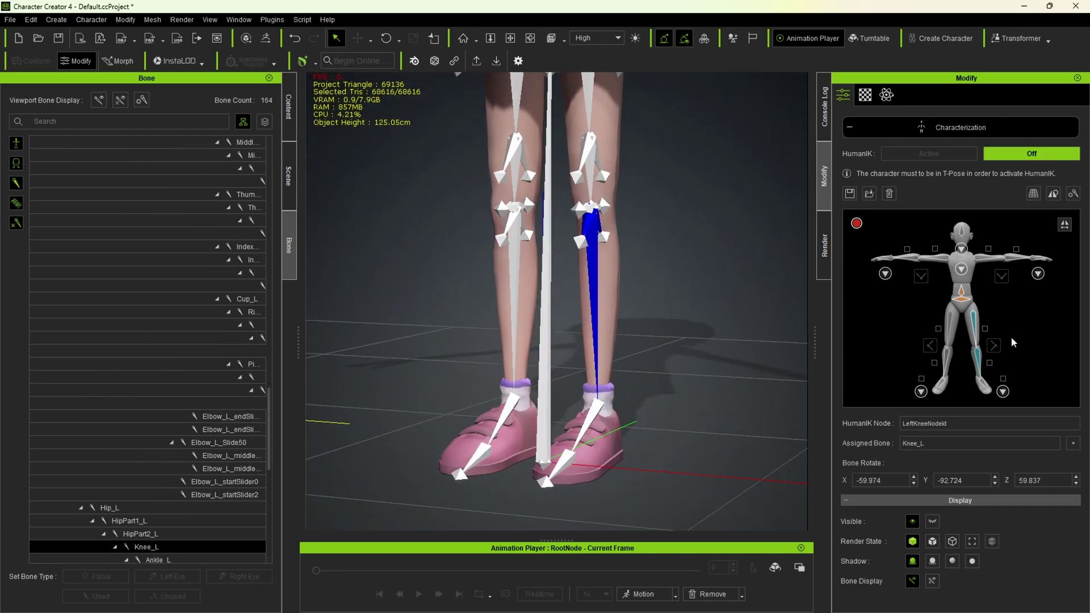
# Assign Ankle_L to LeftAnkle and Toes_L to the left foot node in the foot map.
pyautogui.click(986, 388)
pyautogui.moveTo(704, 363); pyautogui.dragTo(671, 395, button='right')
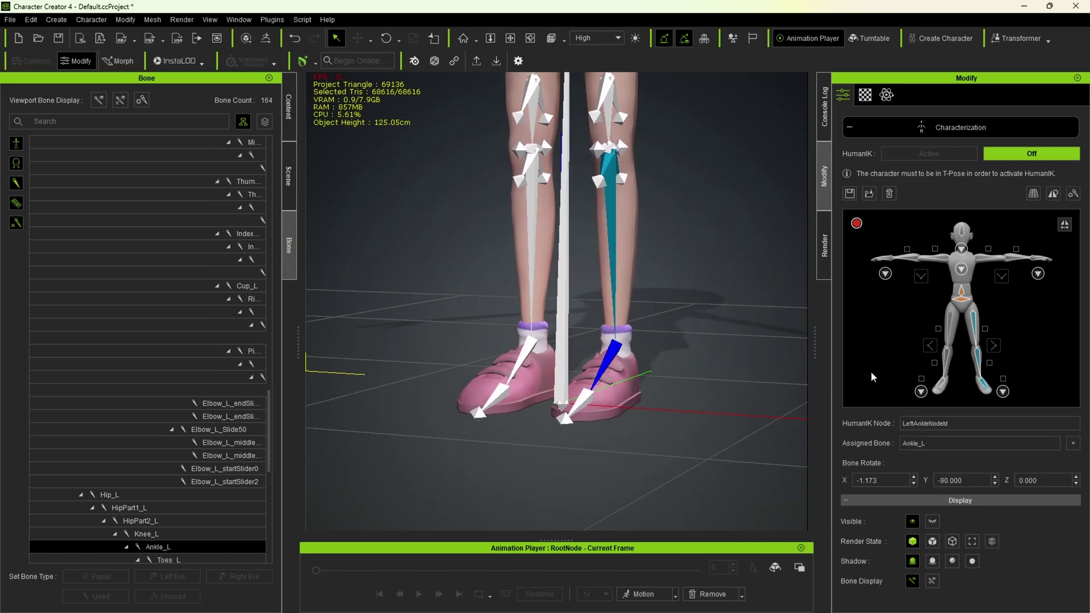
pyautogui.click(1003, 392)
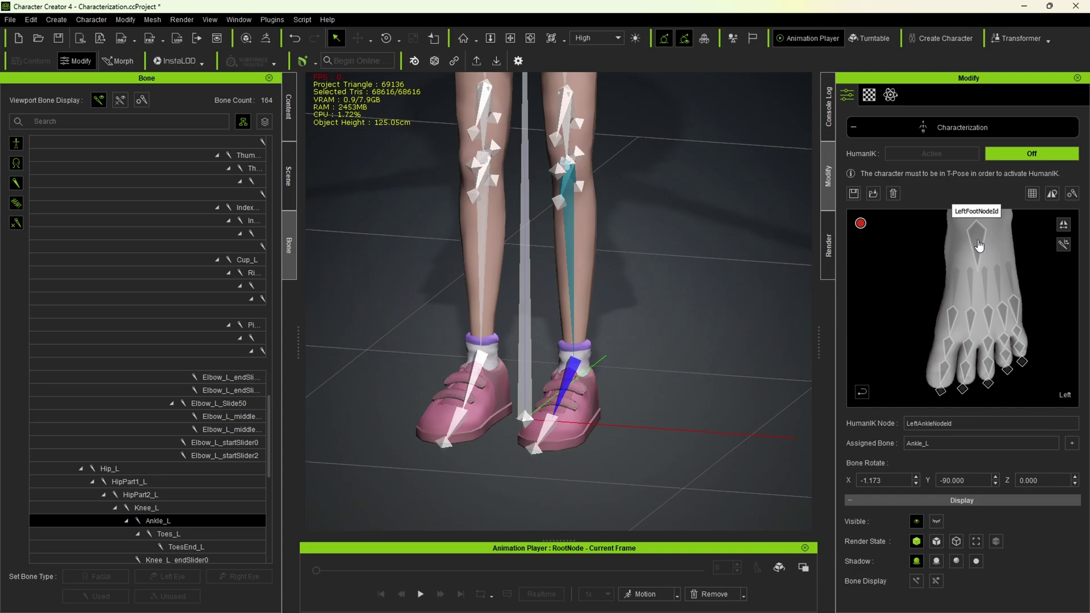
pyautogui.click(979, 245)
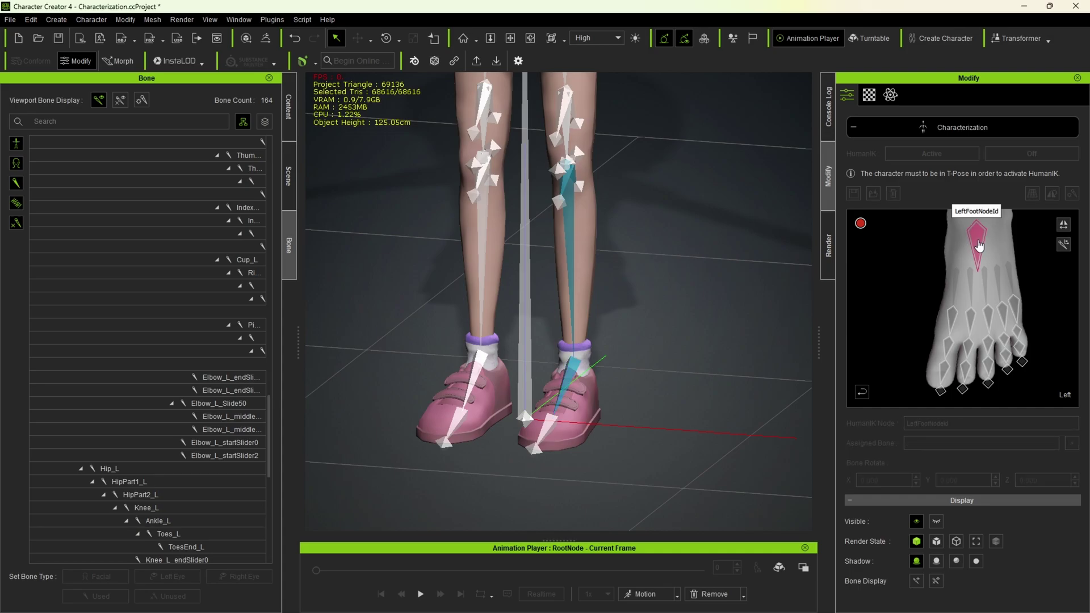
pyautogui.click(545, 430)
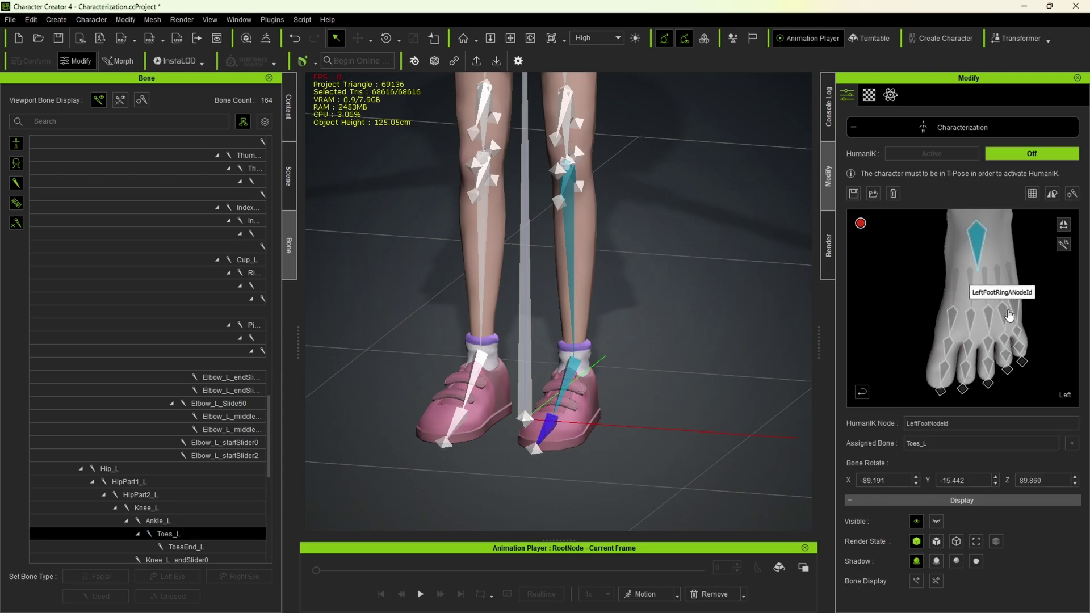
# Assign ToesEnd_L to the big toe tip and move Toes_L to the big toe base node.
pyautogui.click(1009, 315)
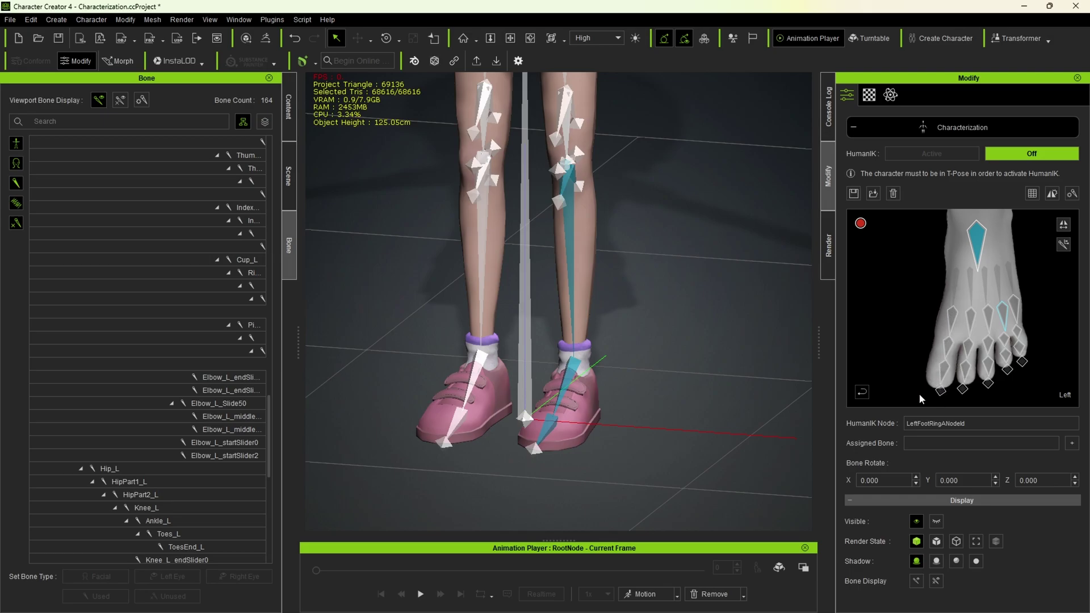
pyautogui.click(940, 395)
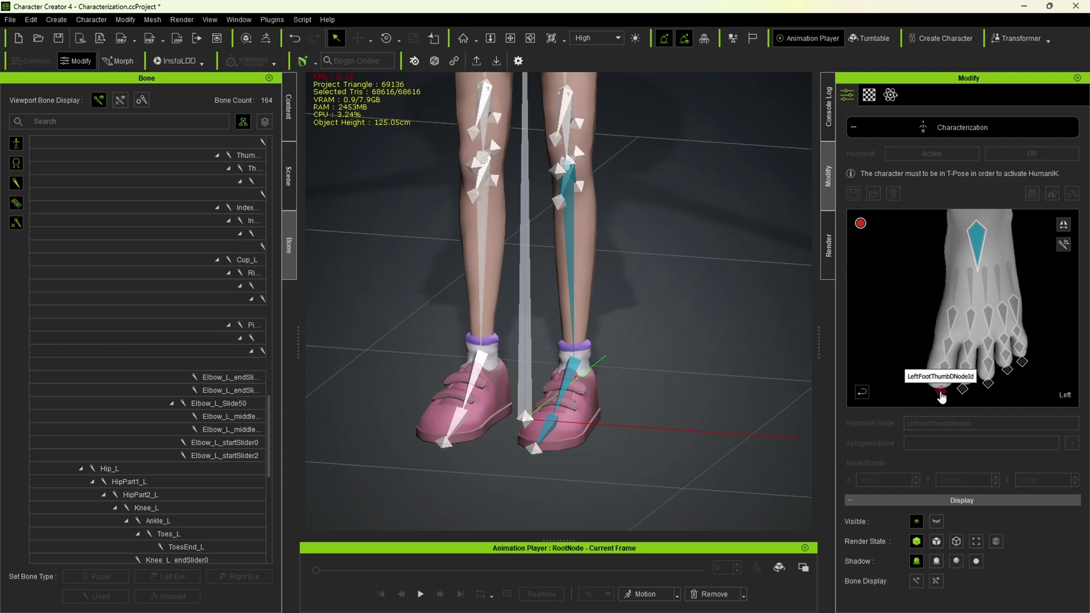
pyautogui.click(534, 453)
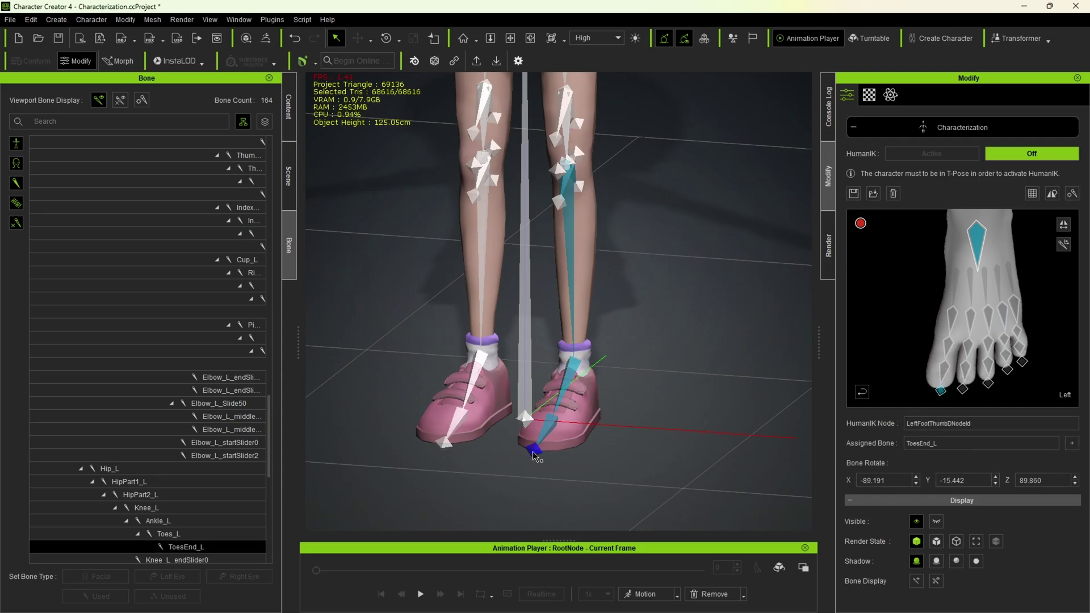
pyautogui.click(965, 371)
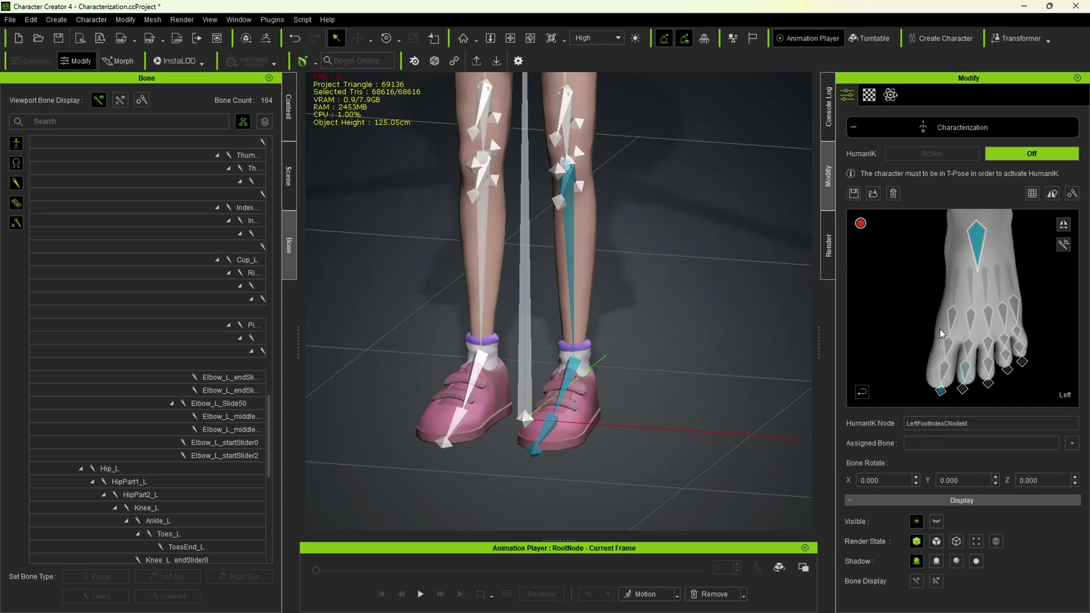
pyautogui.click(951, 321)
pyautogui.click(549, 430)
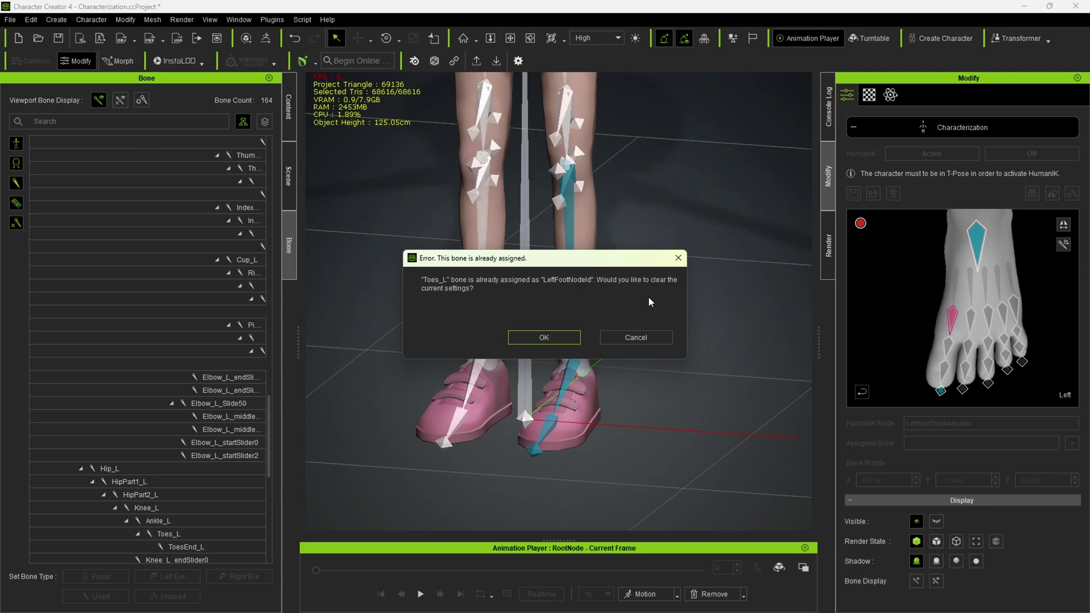
pyautogui.click(547, 340)
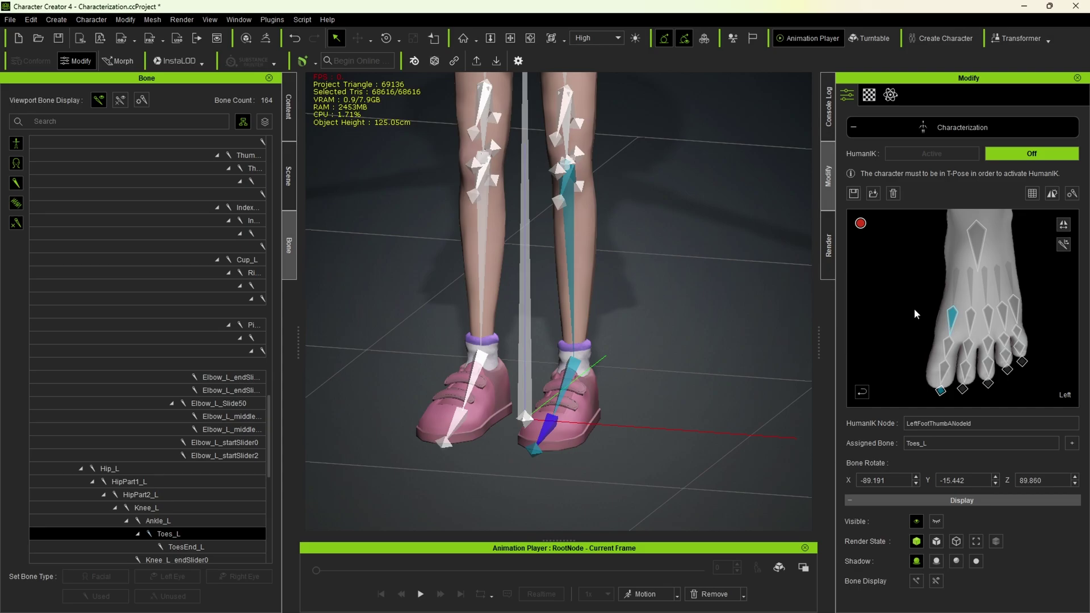
pyautogui.click(863, 393)
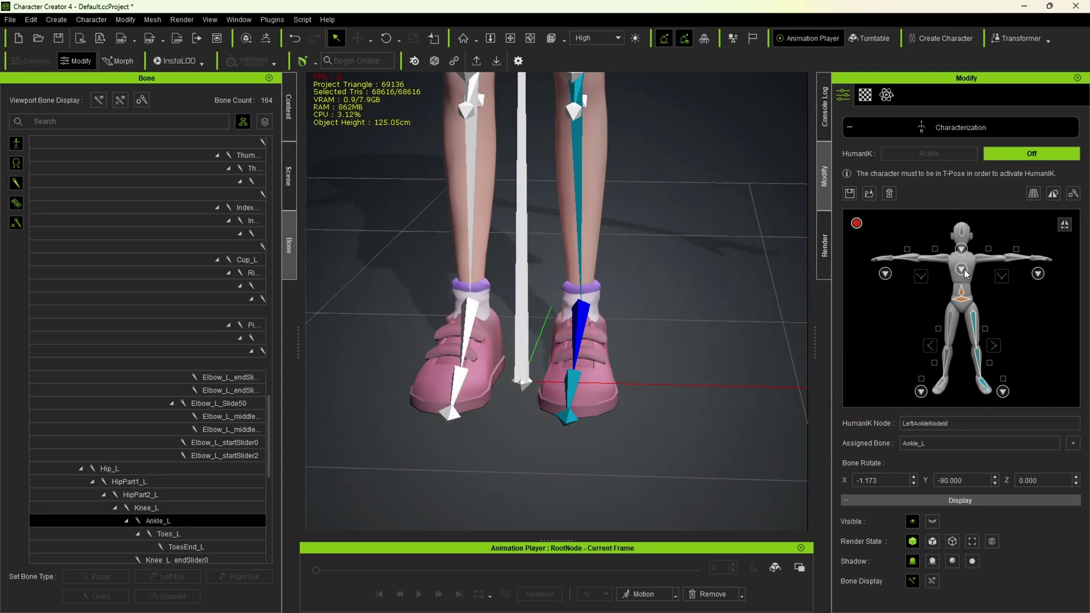
# In the spine map, assign Spine1_M, Spine1Part1_M and Chest_M to Spine1, Spine2 and Spine3.
pyautogui.click(962, 270)
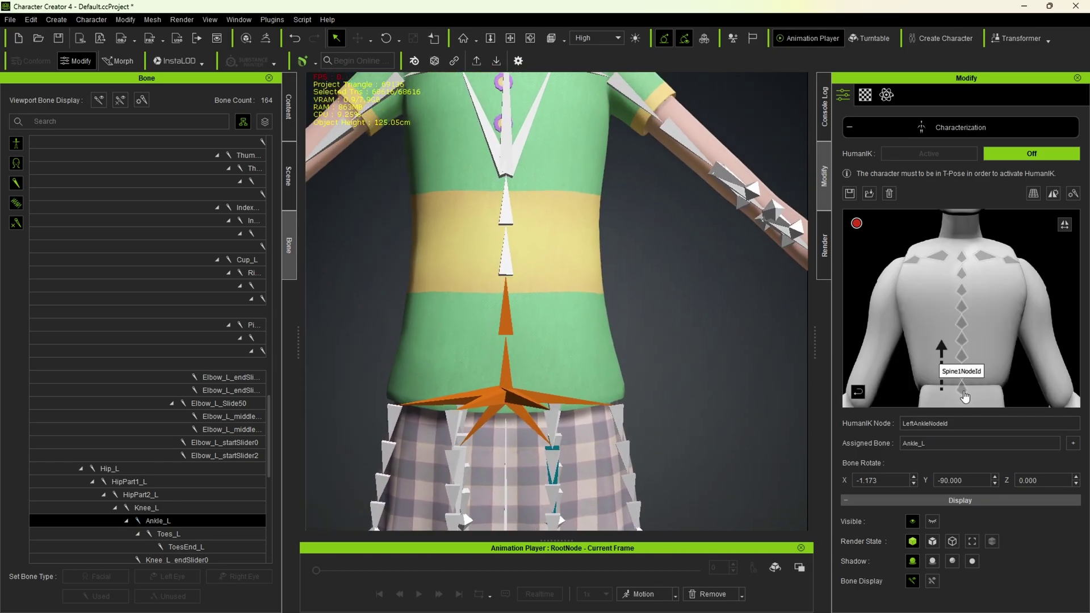
pyautogui.click(963, 391)
pyautogui.click(507, 266)
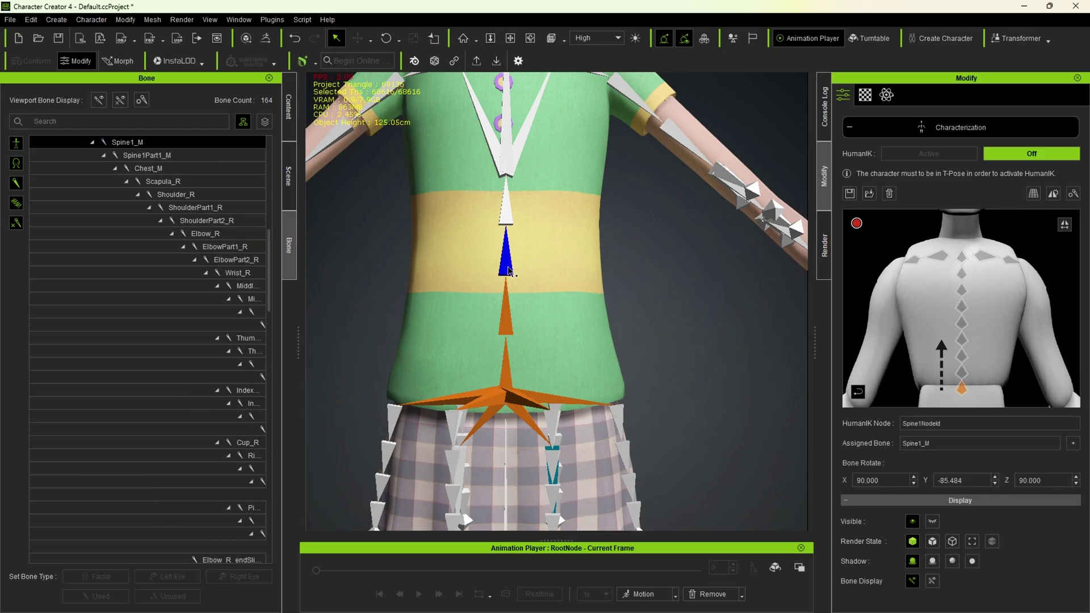
pyautogui.click(783, 329)
pyautogui.click(504, 215)
pyautogui.scroll(-3, 662, 321)
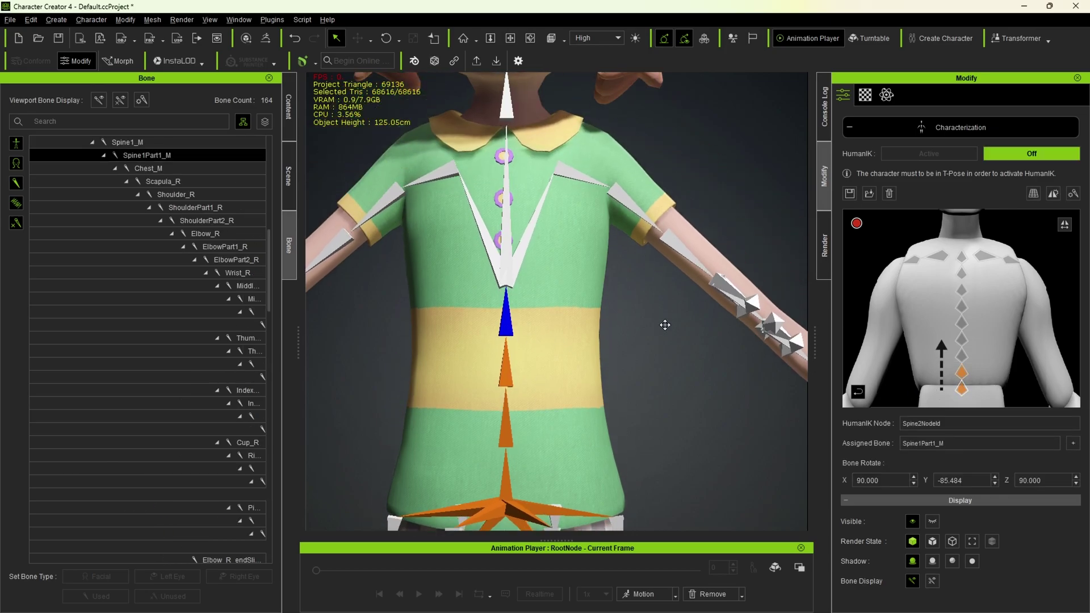
pyautogui.click(962, 357)
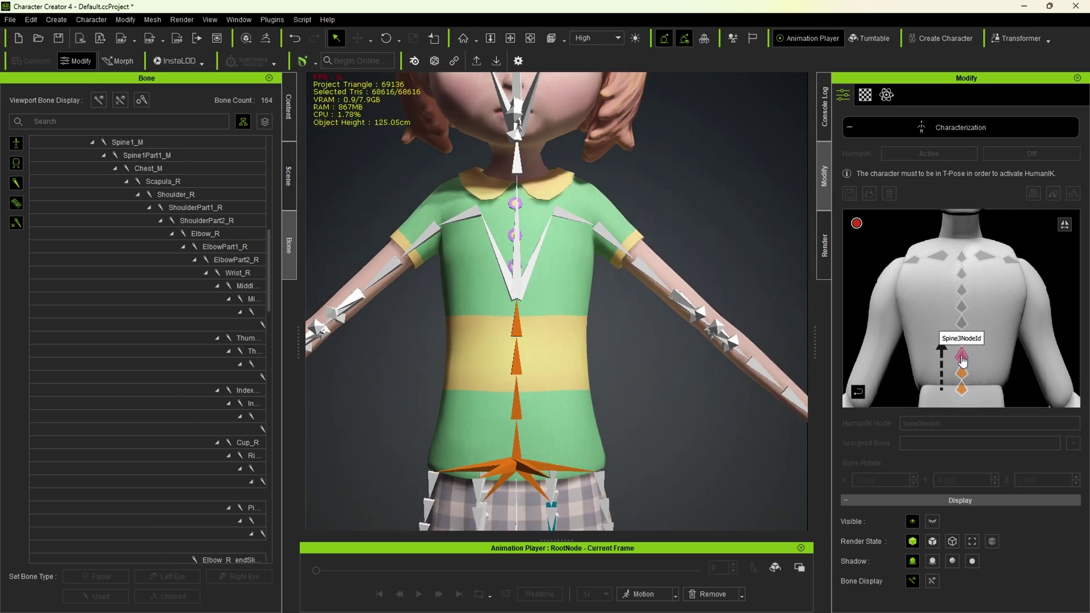
pyautogui.click(518, 286)
pyautogui.scroll(-2, 702, 366)
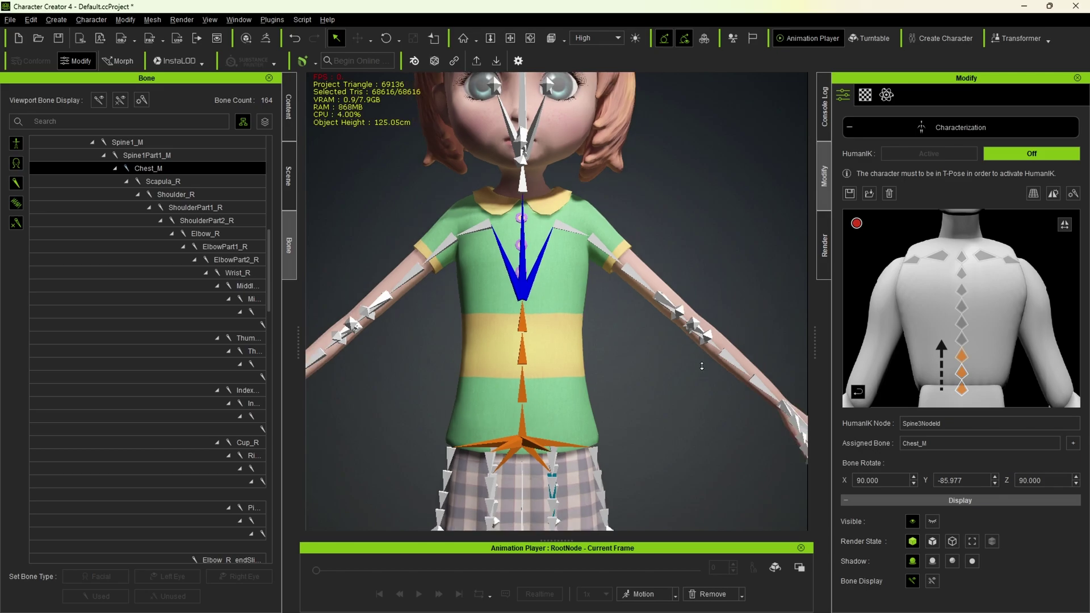
# Assign the Neck_M bone to the Neck node.
pyautogui.click(857, 392)
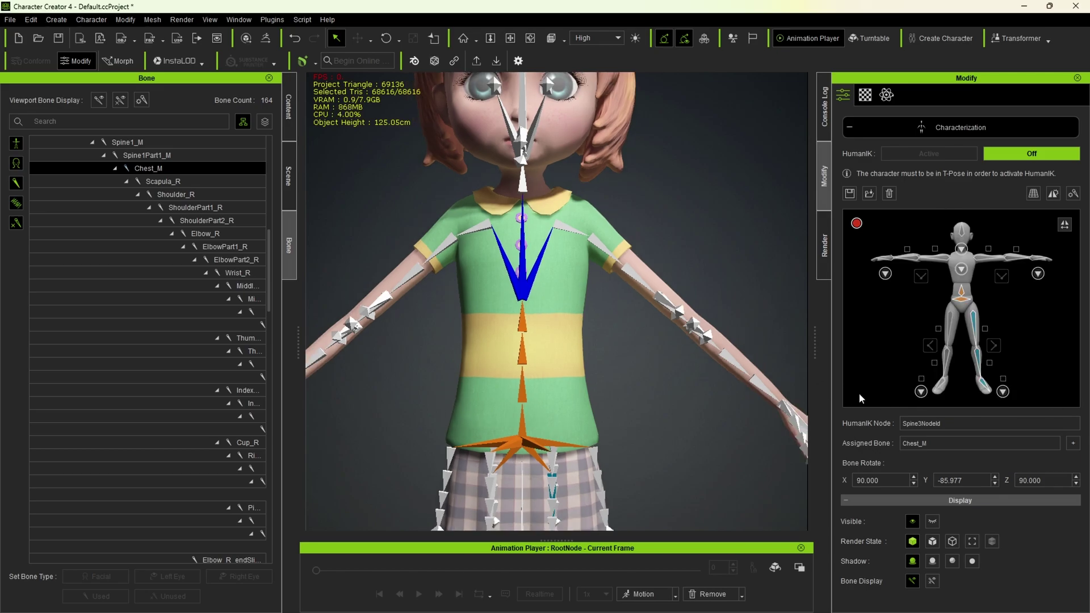
pyautogui.click(960, 250)
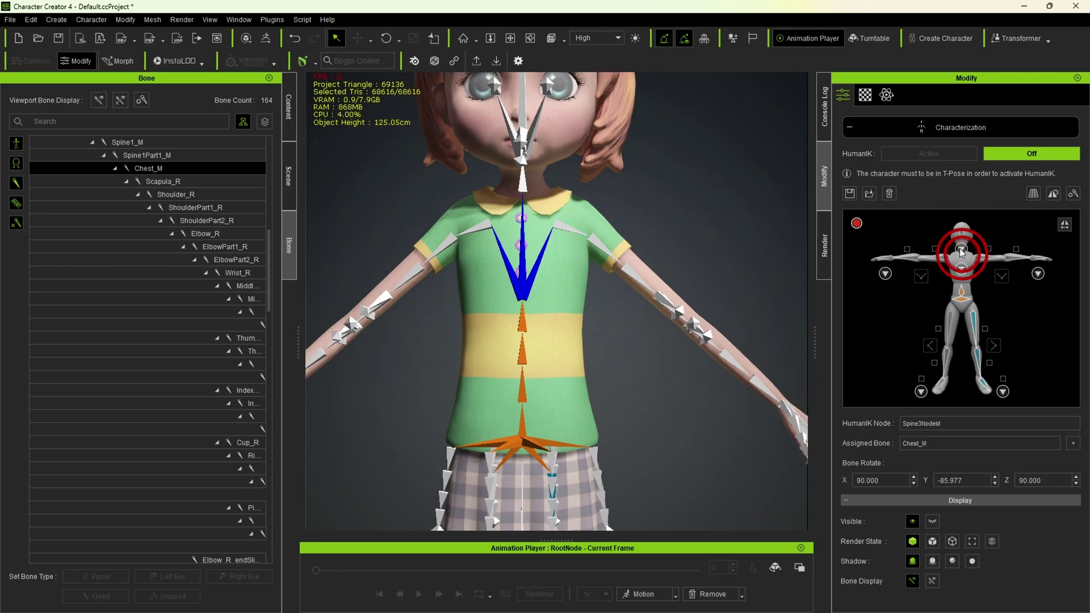
pyautogui.click(959, 386)
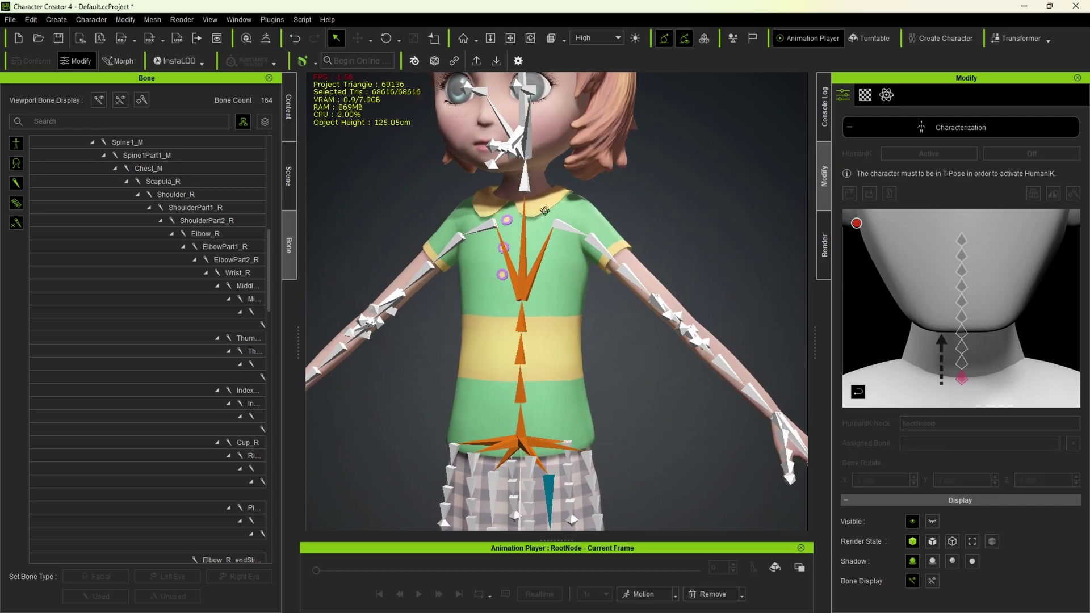
pyautogui.click(529, 188)
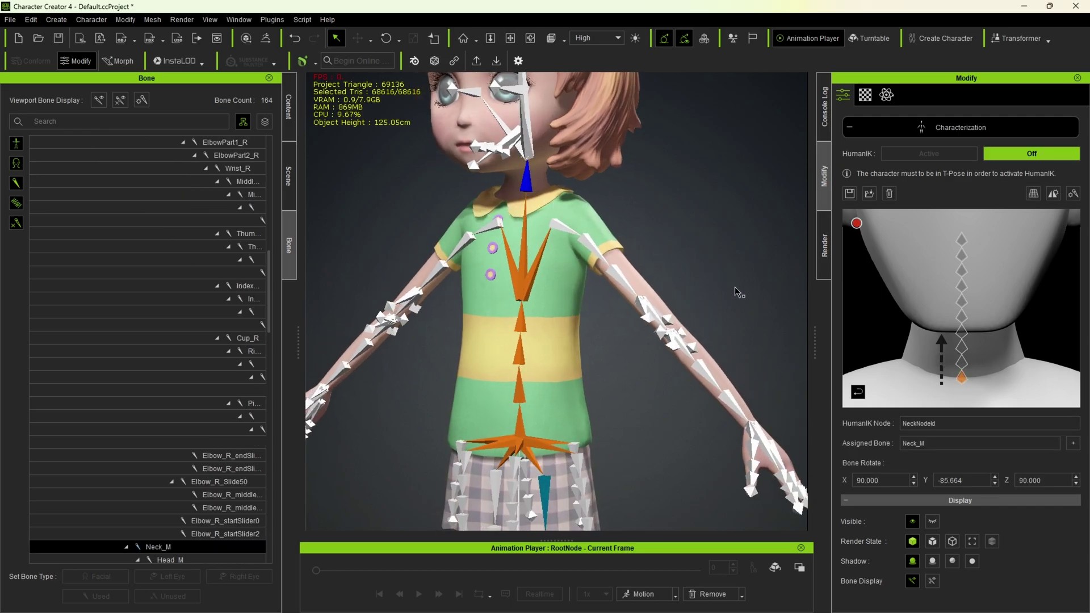
# Assign Head_M, Shoulder_L, Elbow_L and Wrist_L to the Head, LeftShoulder, LeftElbow and LeftWrist nodes.
pyautogui.click(857, 396)
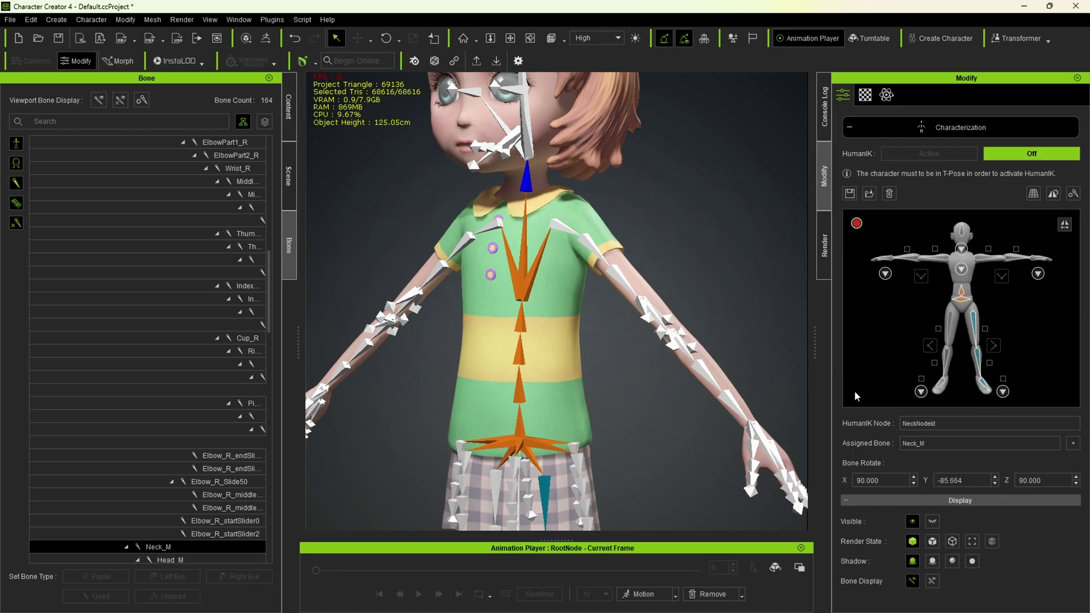
pyautogui.click(961, 236)
pyautogui.click(512, 182)
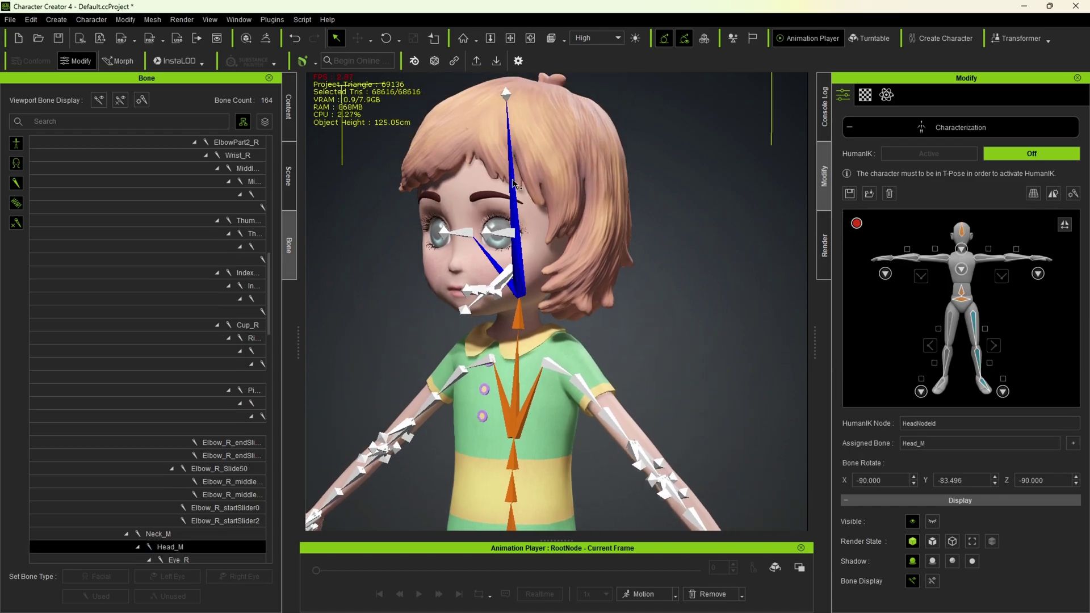
pyautogui.click(983, 261)
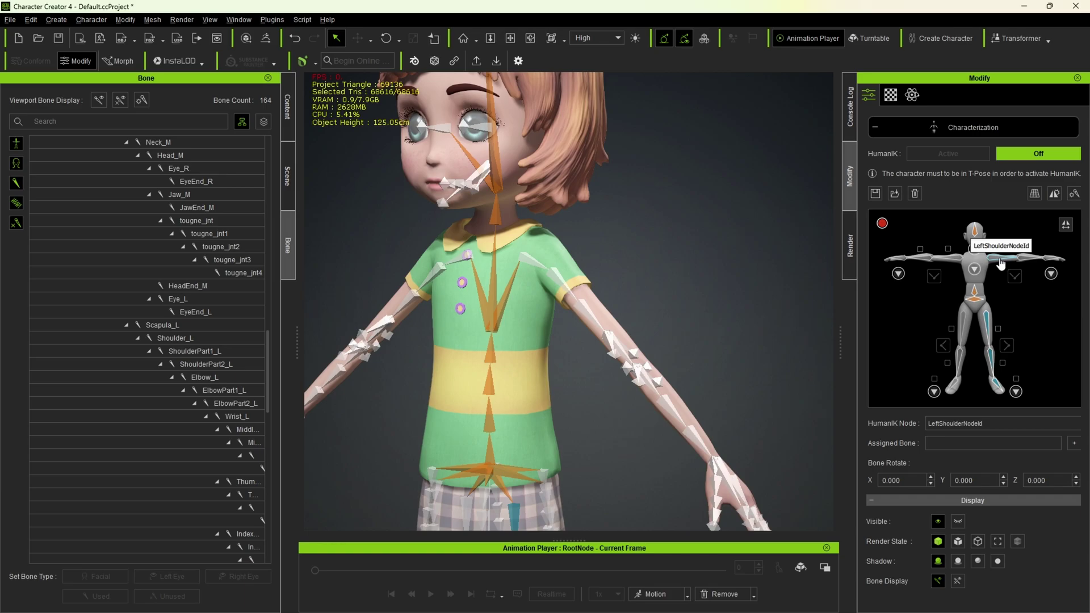
pyautogui.click(1000, 263)
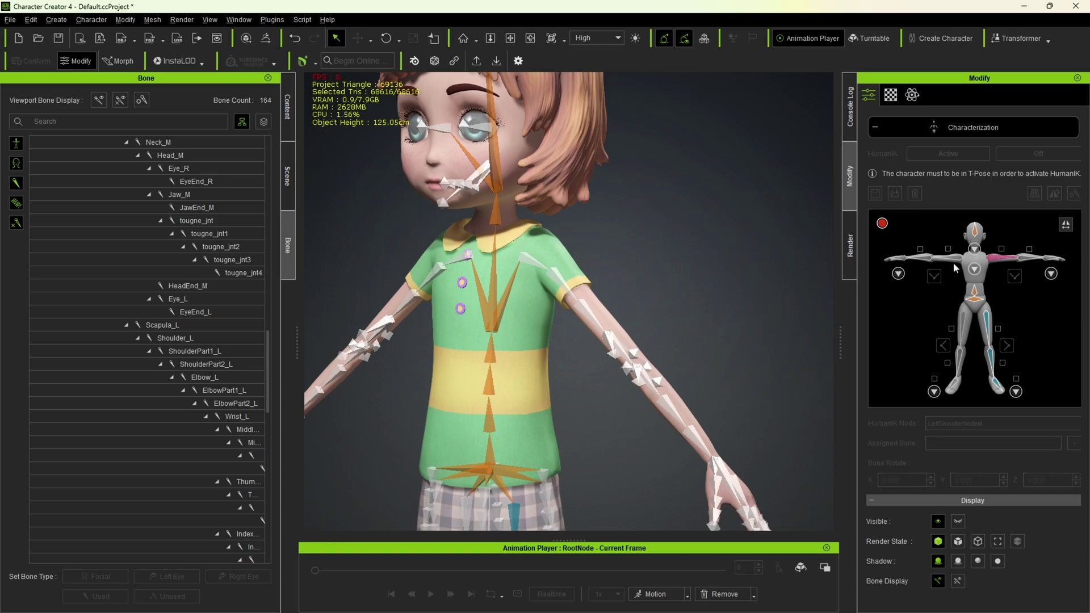
pyautogui.click(1025, 258)
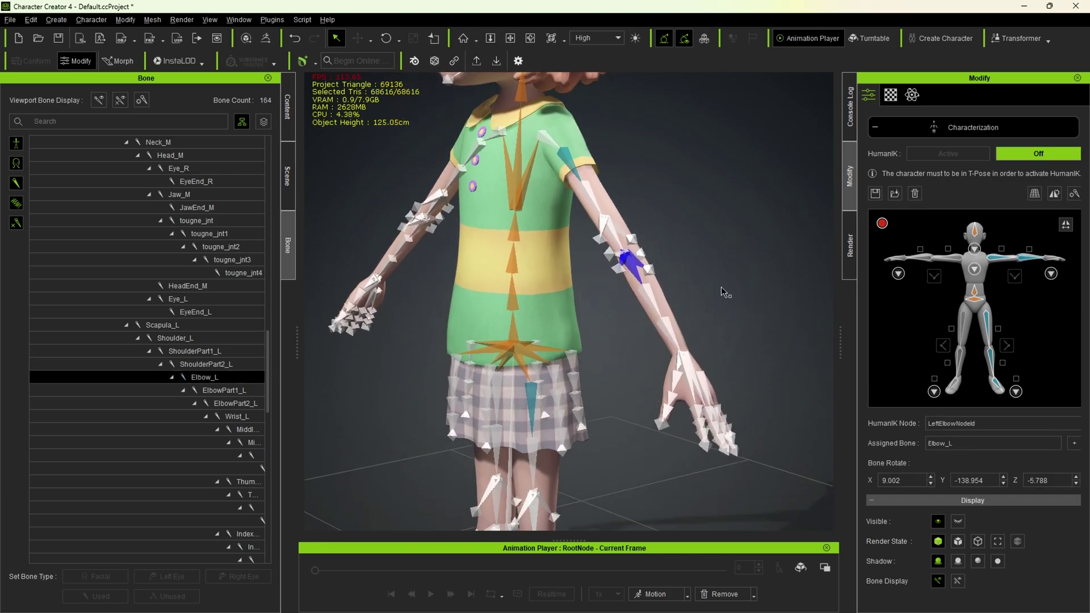
pyautogui.click(1047, 266)
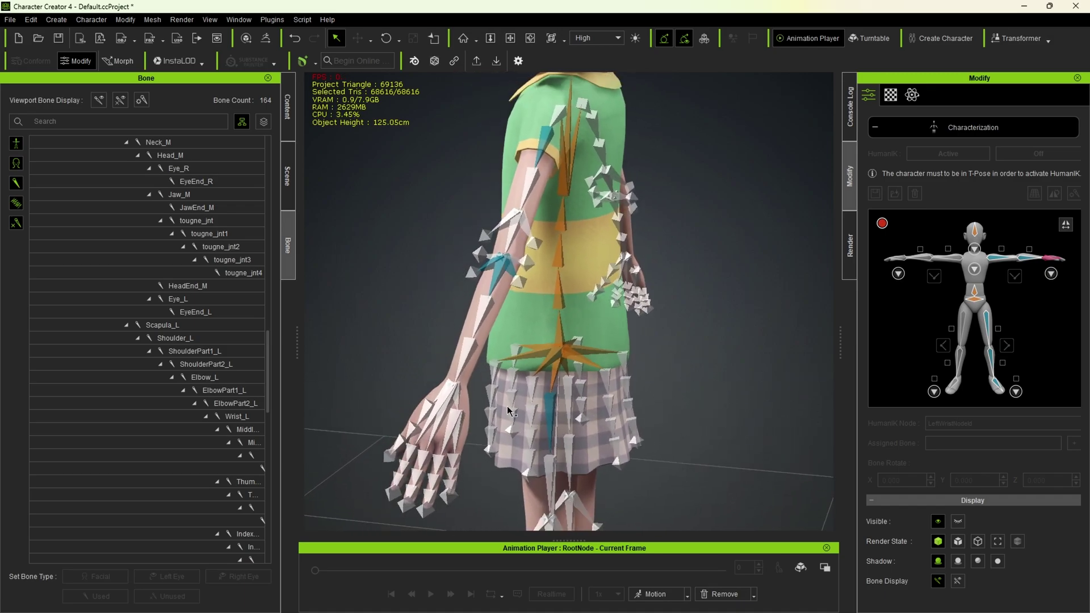
pyautogui.click(445, 405)
# In the left-hand map with Auto-assign child fingers on, map ThumbFinger1_L and the index finger bone.
pyautogui.click(1039, 275)
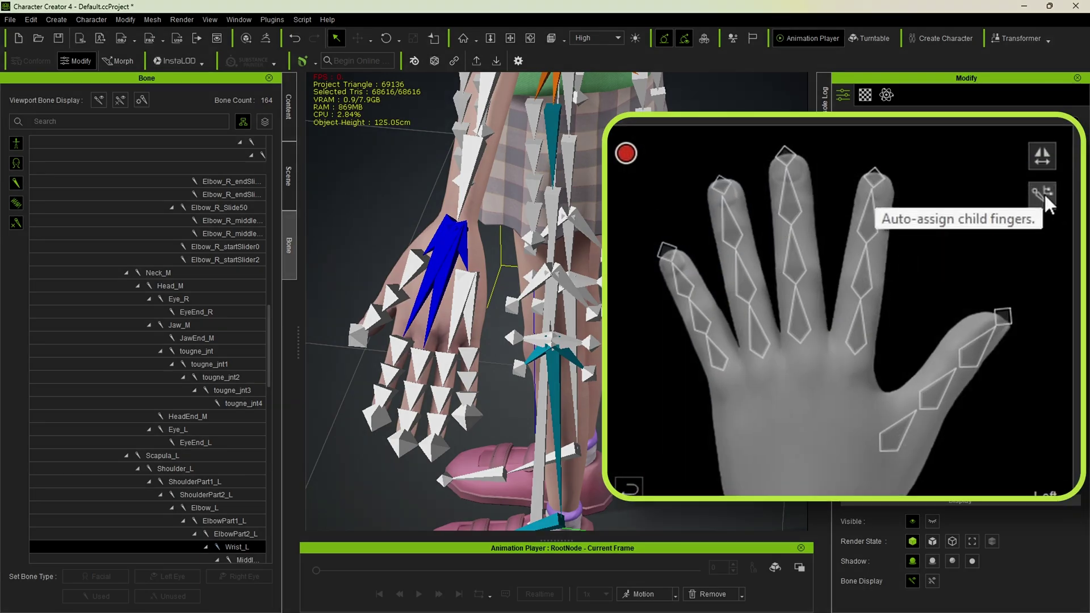
pyautogui.click(1044, 192)
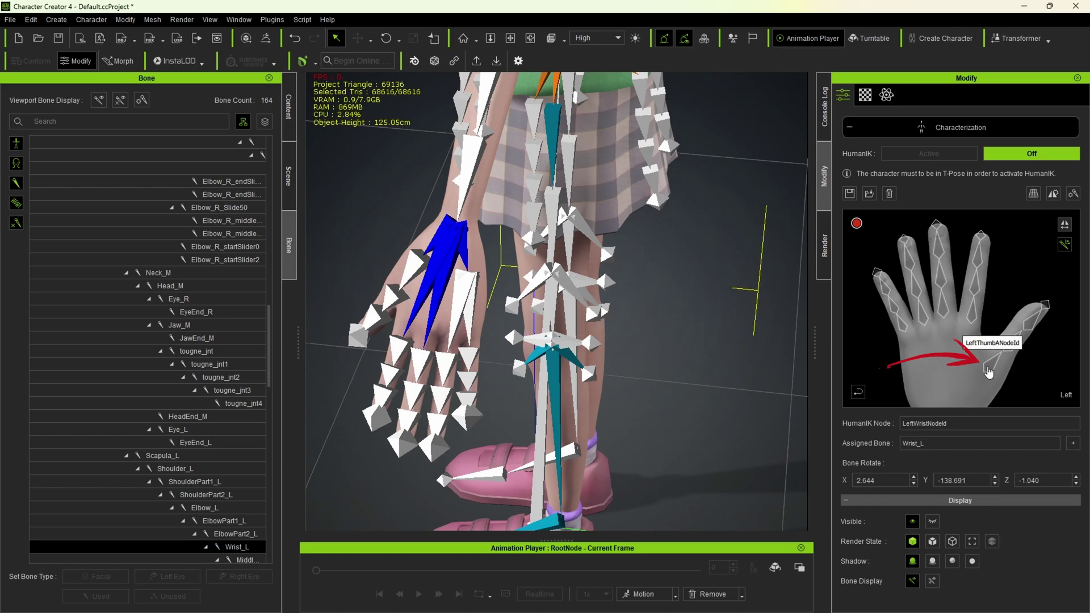
pyautogui.click(988, 371)
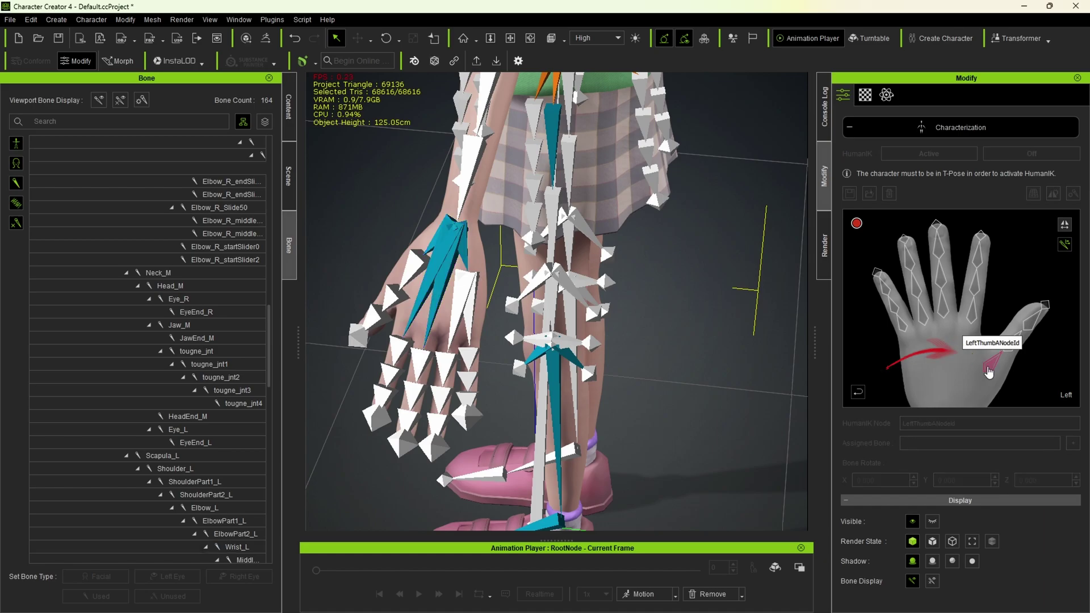
pyautogui.click(410, 268)
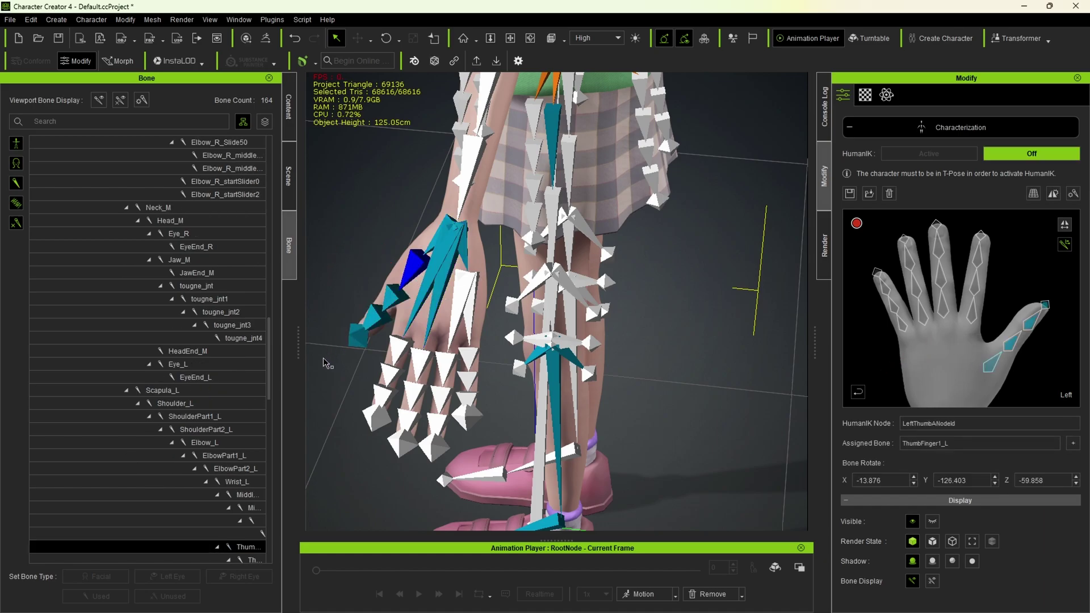
pyautogui.click(969, 318)
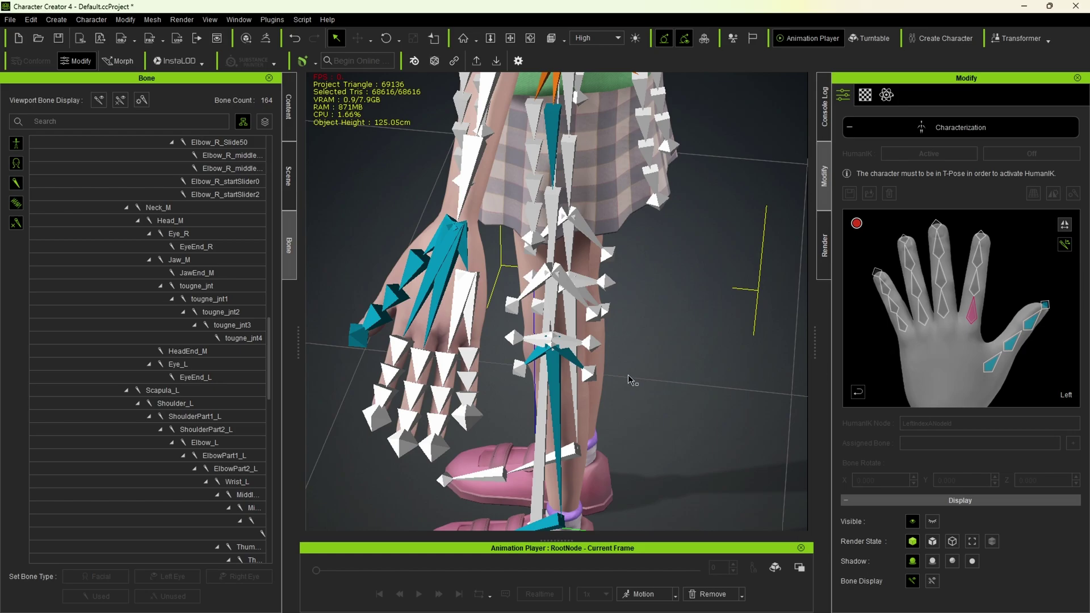
pyautogui.click(399, 353)
# Map MiddleFinger1_L, the ring finger bone and PinkyFinger1_L, then assign Hip_L to the left hip.
pyautogui.click(942, 315)
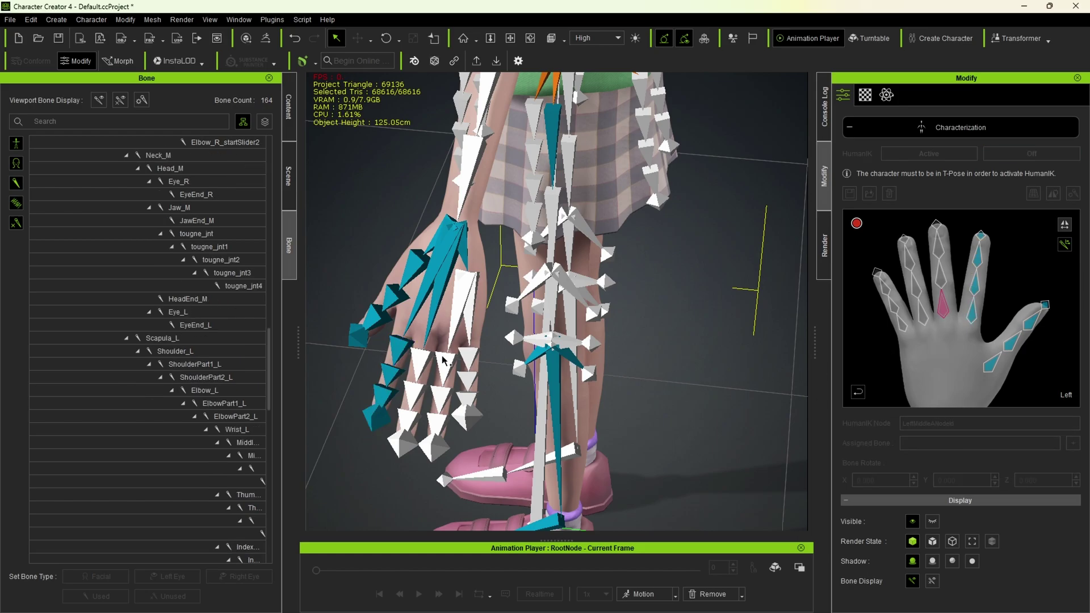
pyautogui.click(883, 323)
pyautogui.click(446, 365)
pyautogui.click(884, 300)
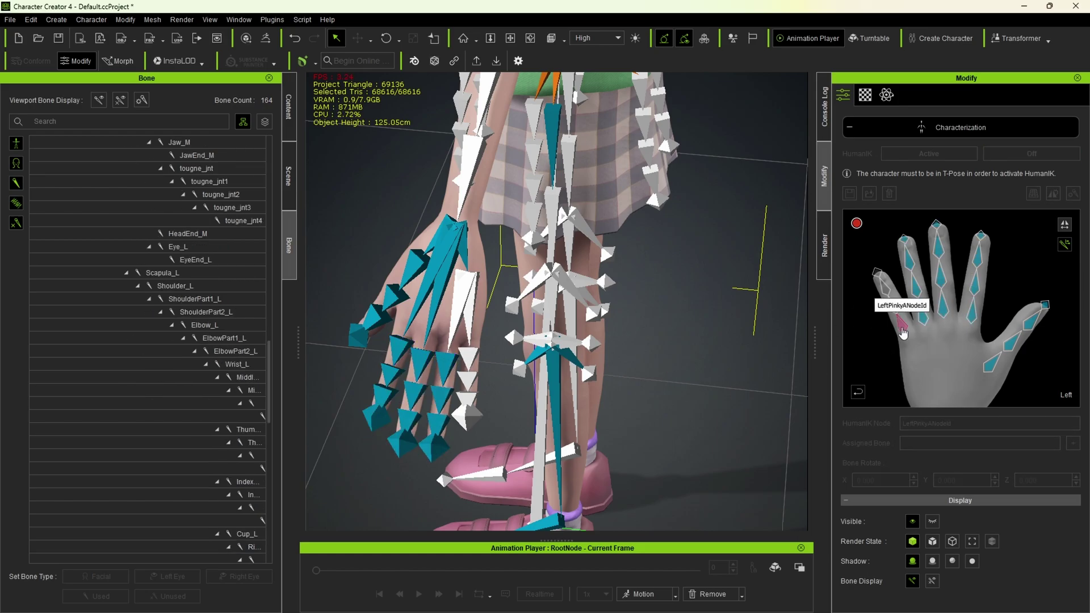
pyautogui.click(468, 358)
pyautogui.click(857, 392)
pyautogui.scroll(-5, 655, 314)
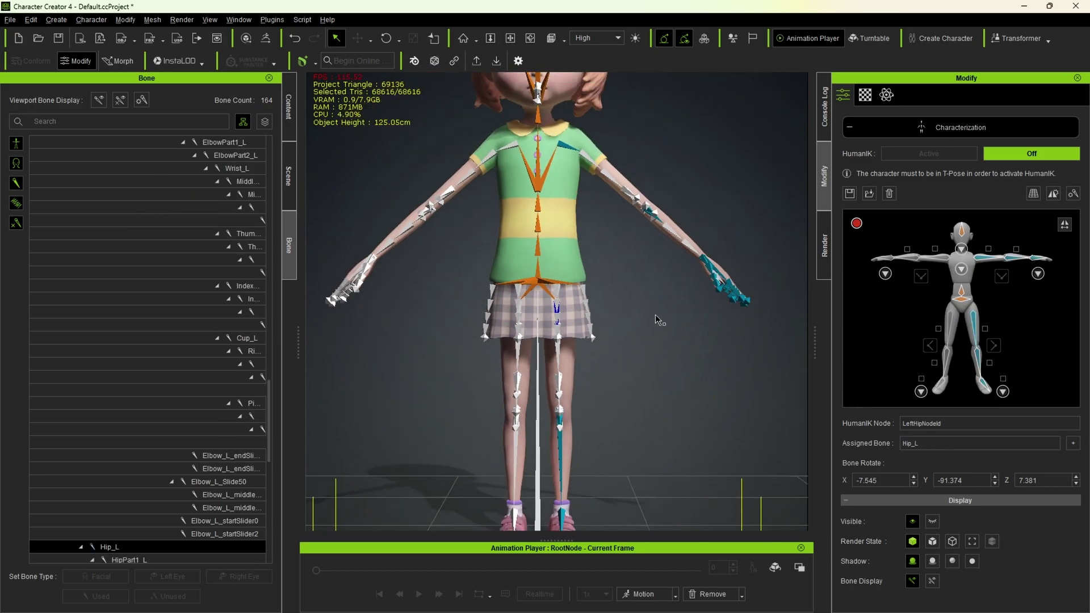
pyautogui.scroll(-4, 665, 300)
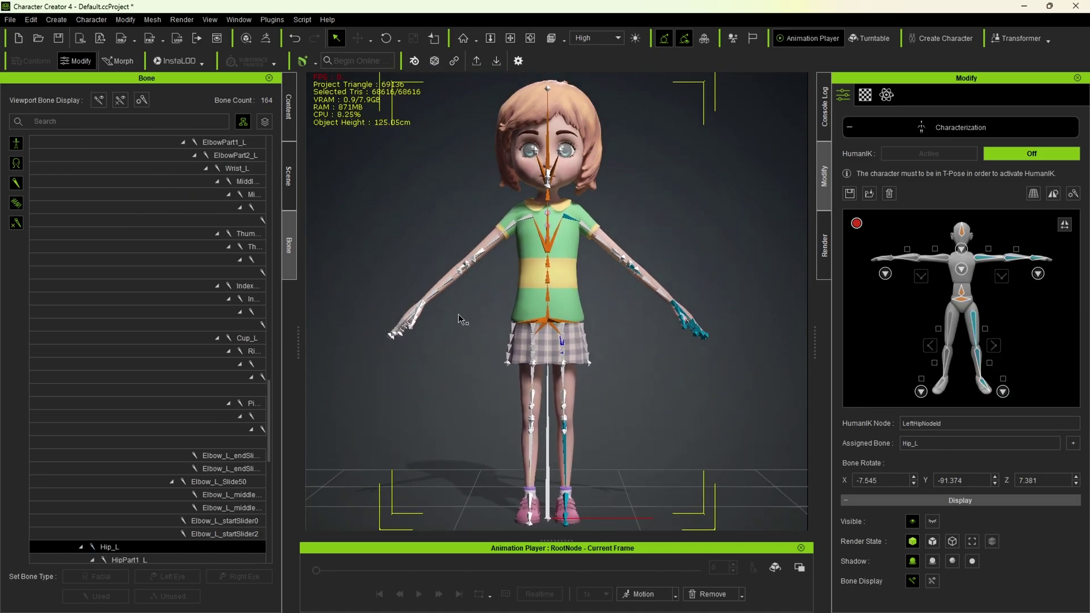
# Assign Hip_R, Knee_R and Ankle_R to the right hip, knee and ankle nodes.
pyautogui.click(949, 332)
pyautogui.scroll(4, 659, 397)
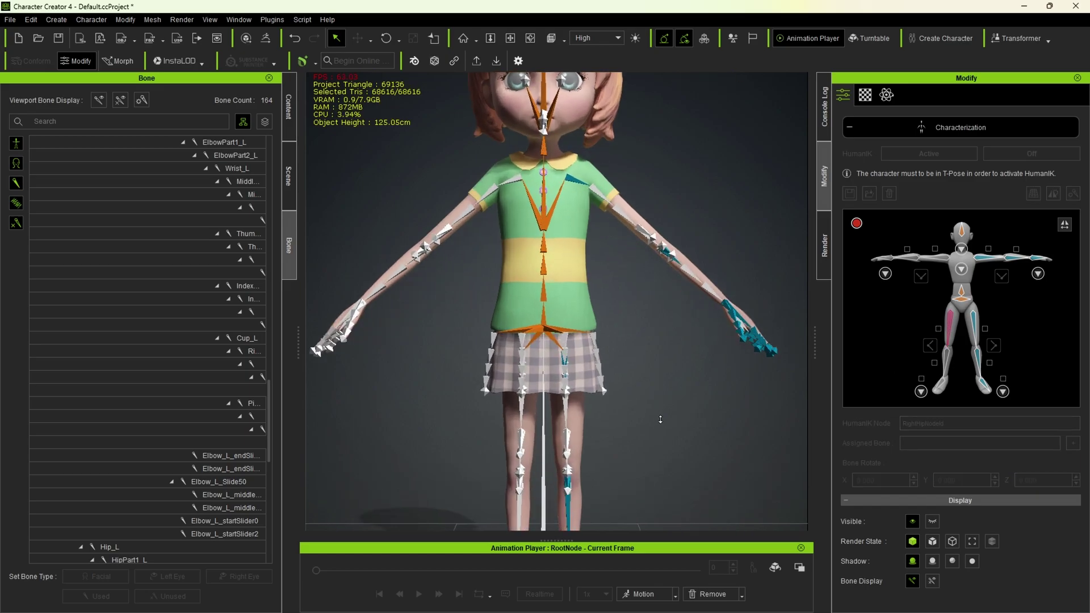
pyautogui.scroll(3, 658, 364)
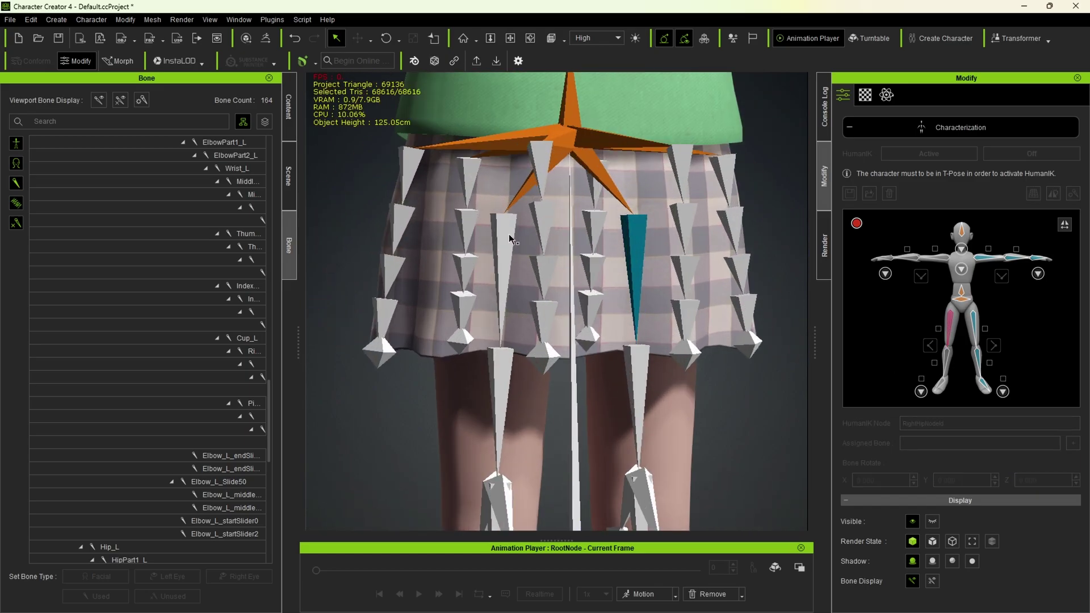
pyautogui.click(535, 292)
pyautogui.moveTo(545, 370); pyautogui.dragTo(545, 284, button='middle')
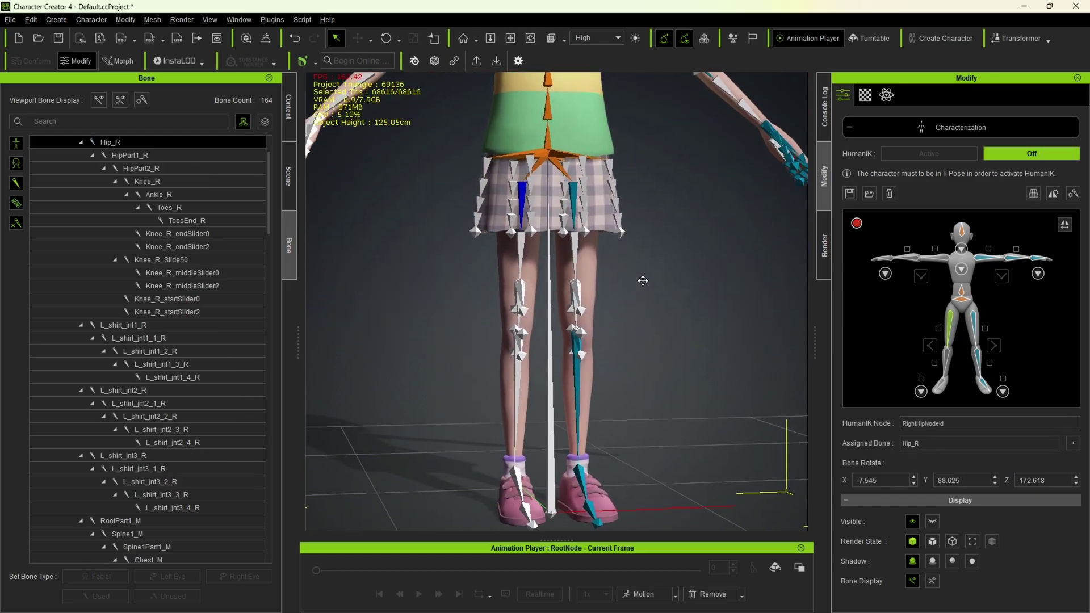
pyautogui.click(948, 359)
pyautogui.scroll(-2, 497, 322)
pyautogui.scroll(3, 625, 329)
pyautogui.click(508, 335)
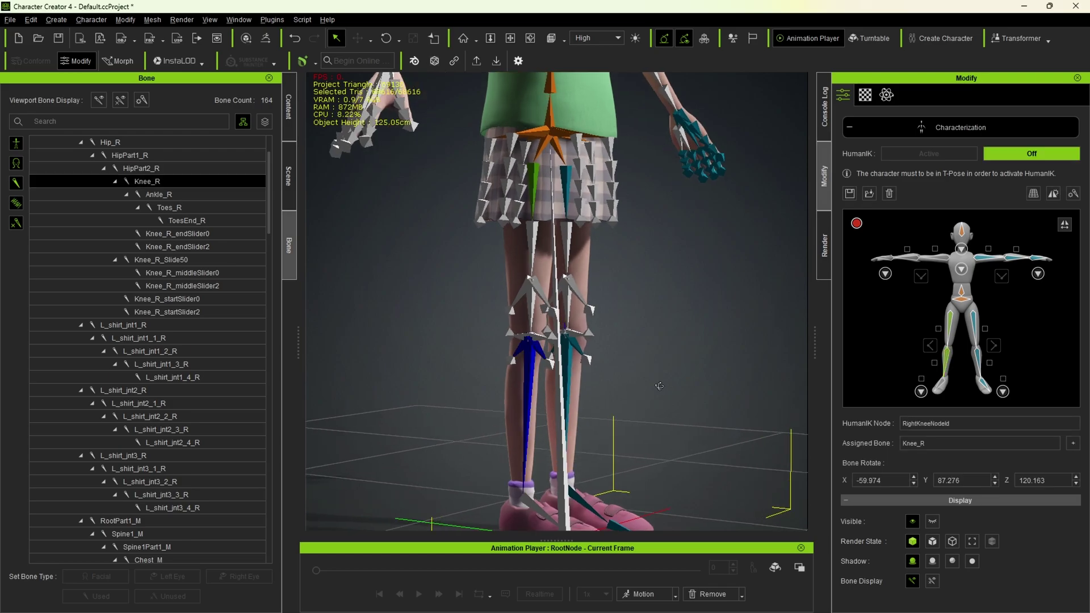
pyautogui.scroll(1, 581, 321)
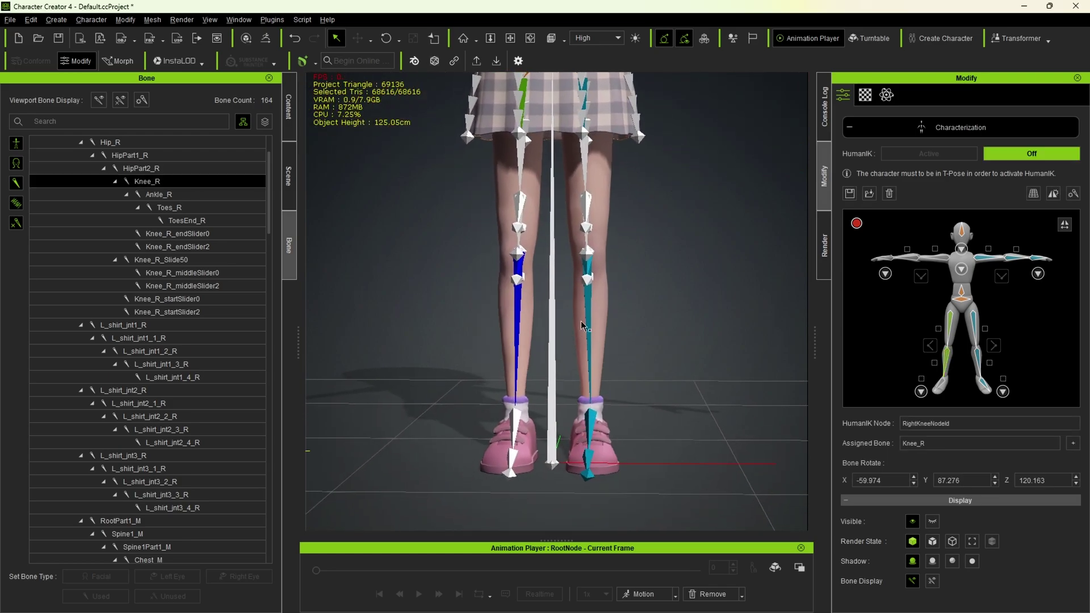
pyautogui.scroll(3, 581, 321)
pyautogui.click(510, 361)
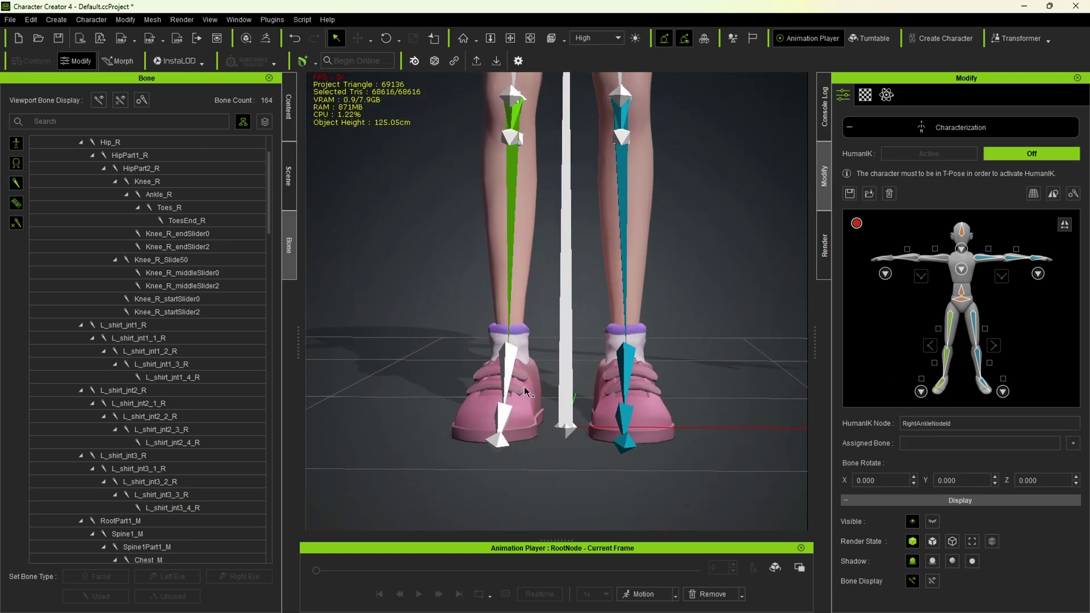
# Reassign ToesEnd_R to the right foot's pinky toe node and return to the full-body layout.
pyautogui.click(921, 391)
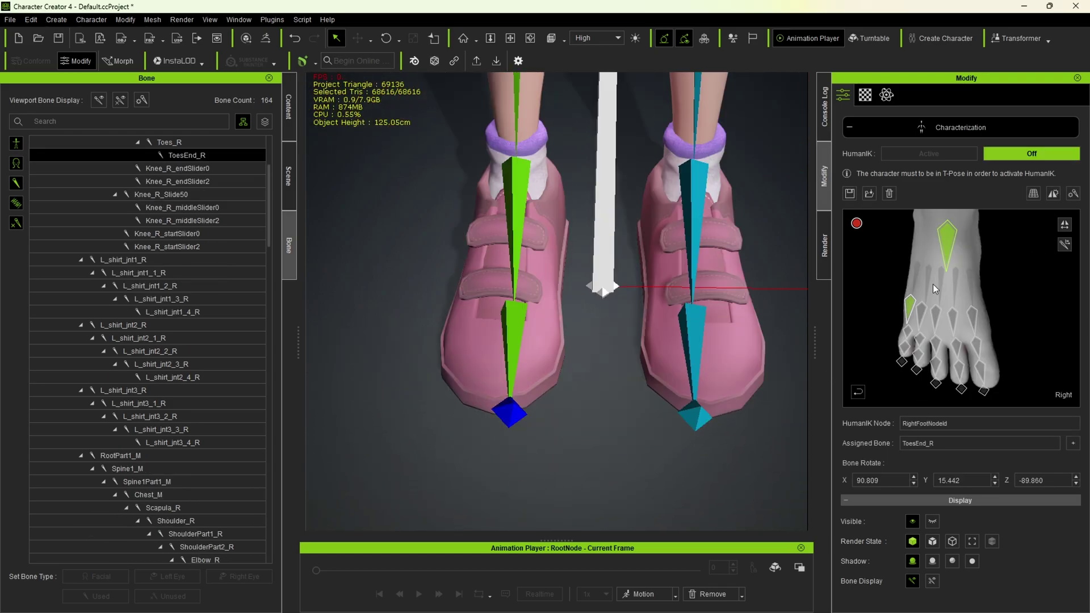
pyautogui.click(903, 363)
pyautogui.click(509, 413)
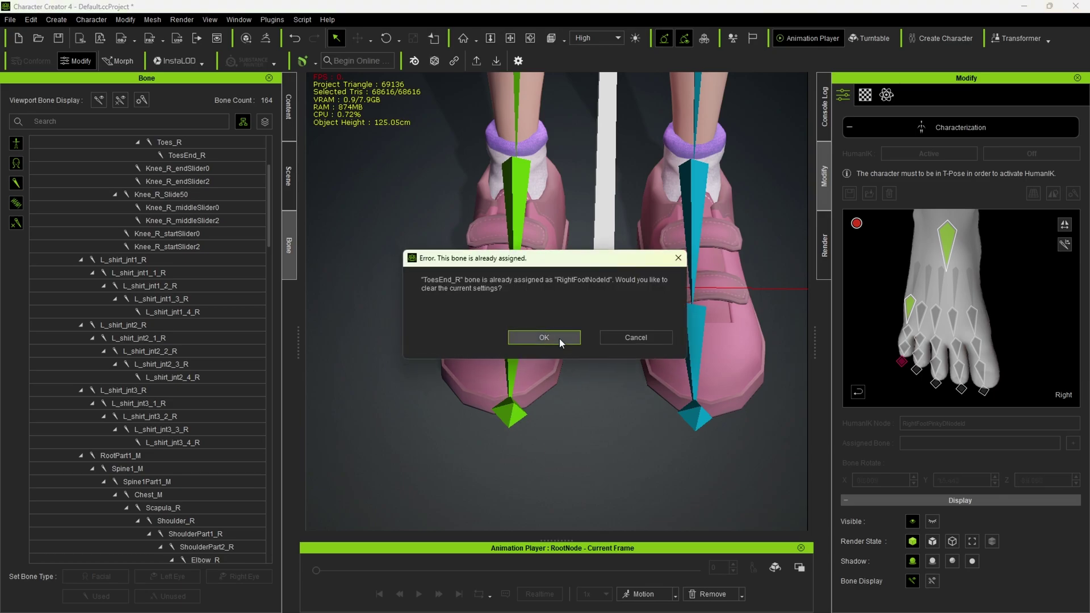
pyautogui.click(560, 337)
pyautogui.click(857, 392)
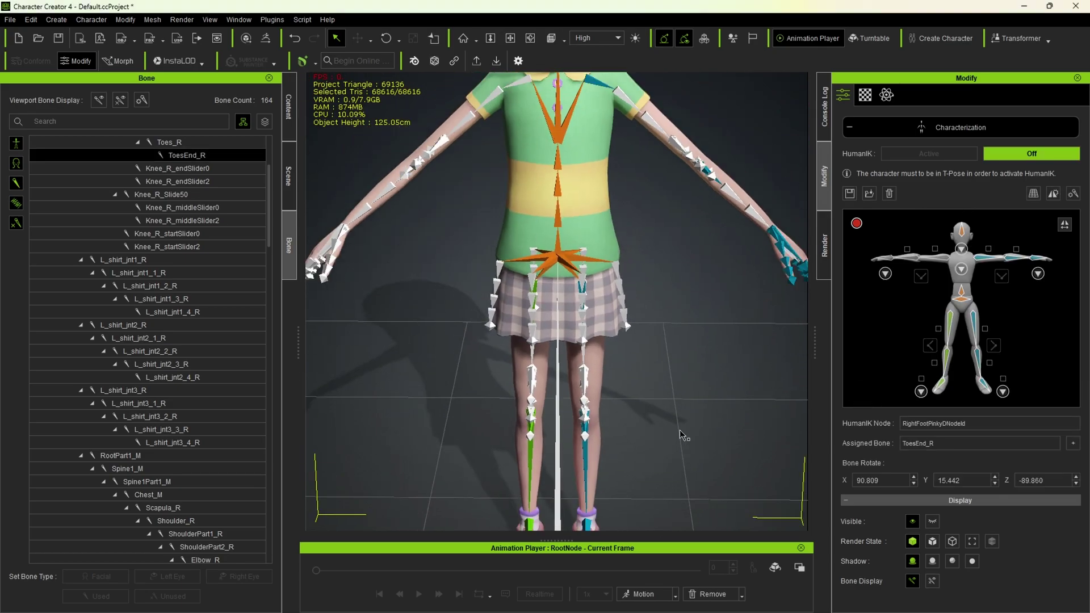
# From a front view, pick the right shoulder node and assign Elbow_R and Wrist_R to their nodes.
pyautogui.click(564, 39)
pyautogui.click(573, 60)
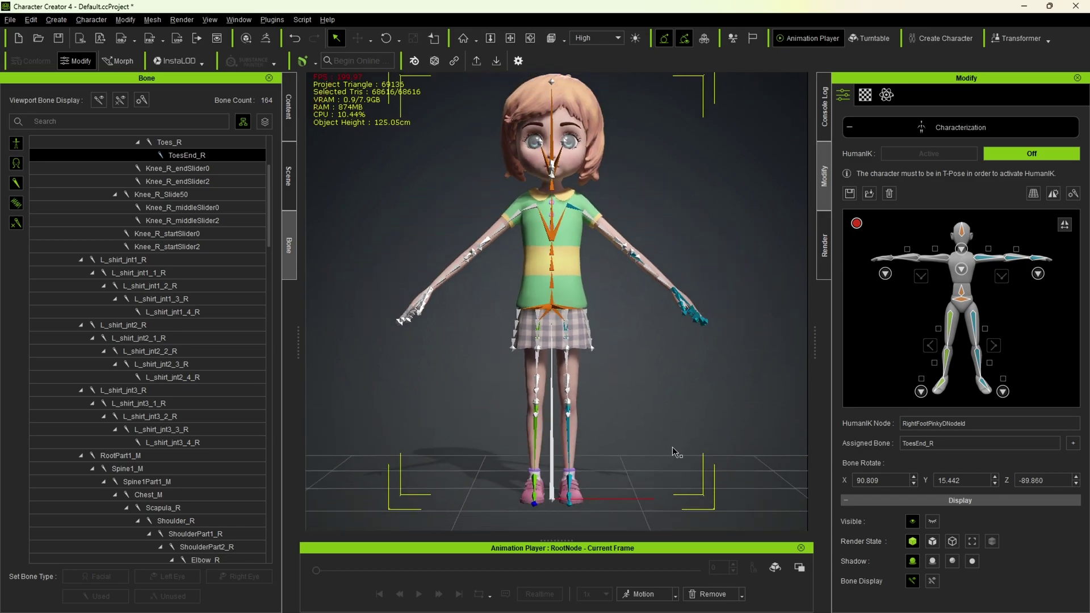
pyautogui.click(944, 265)
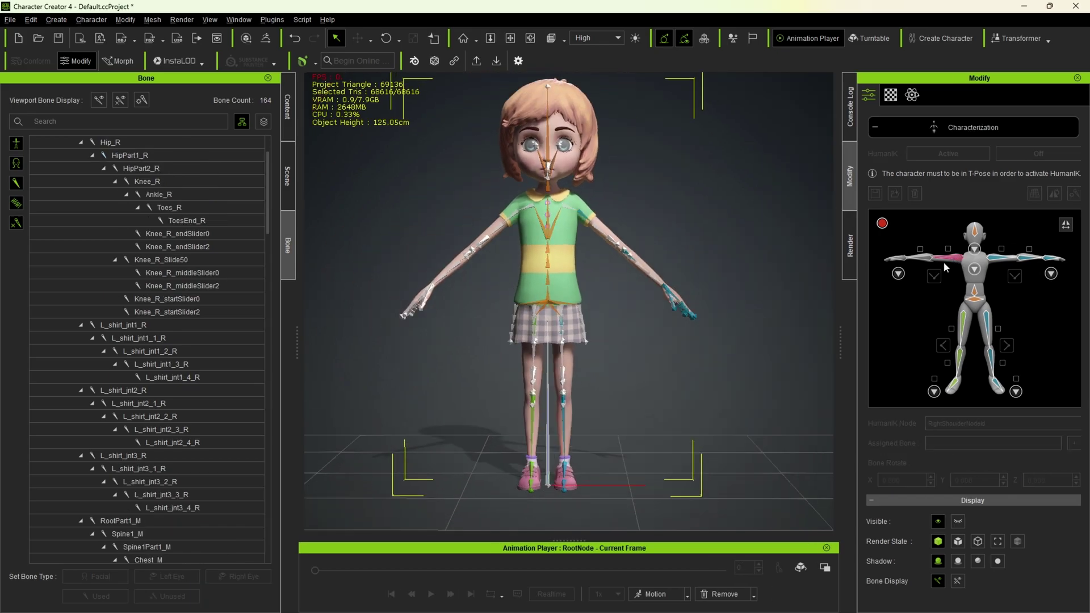
pyautogui.scroll(5, 609, 307)
pyautogui.scroll(-3, 608, 307)
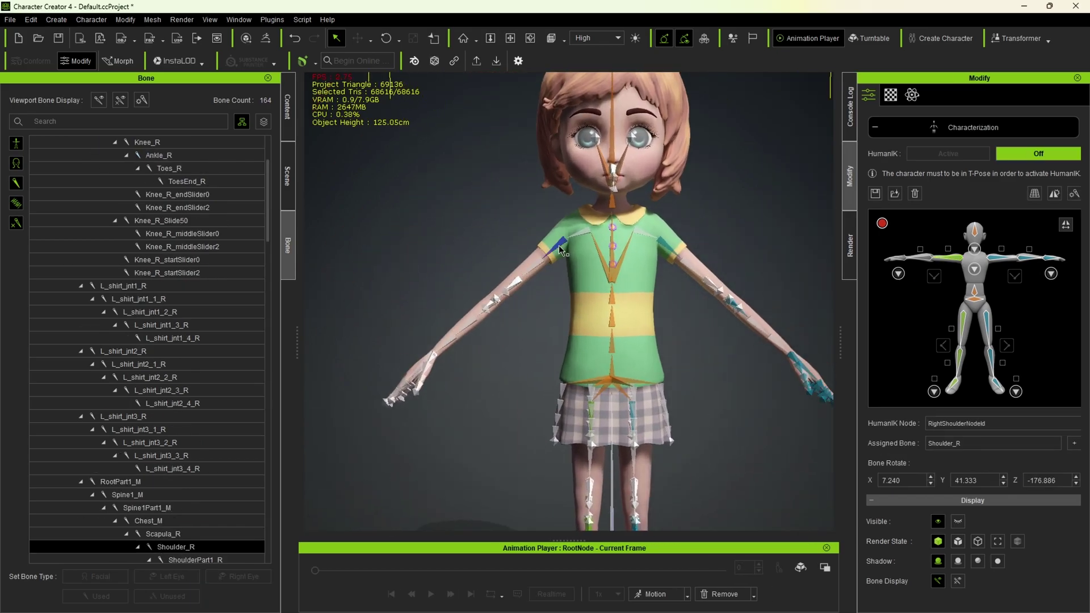
pyautogui.click(922, 258)
pyautogui.moveTo(653, 352); pyautogui.dragTo(619, 346, button='right')
pyautogui.click(499, 363)
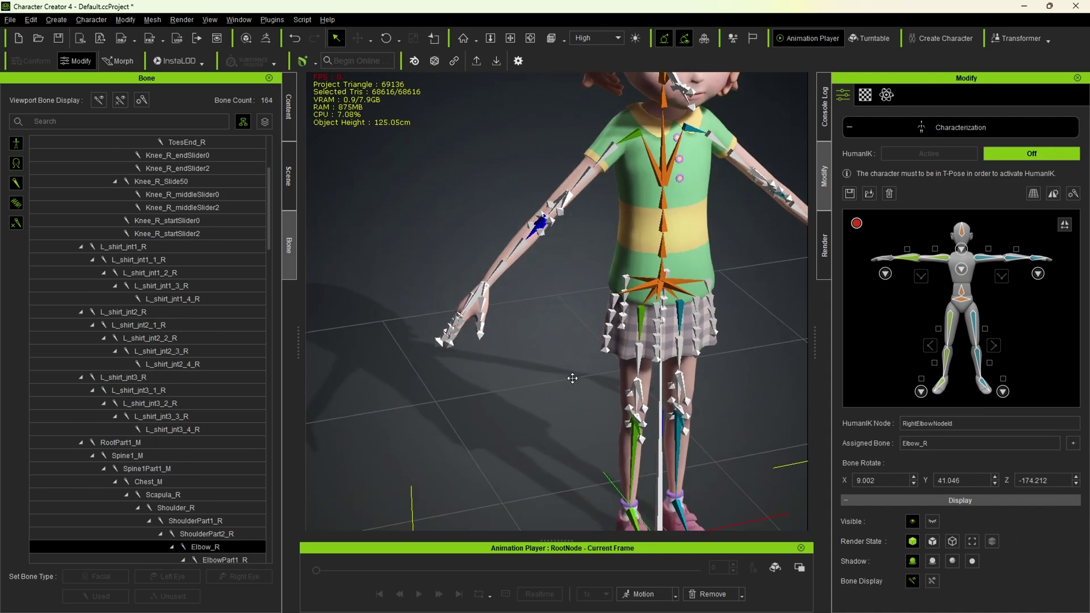
pyautogui.click(890, 263)
pyautogui.scroll(6, 651, 456)
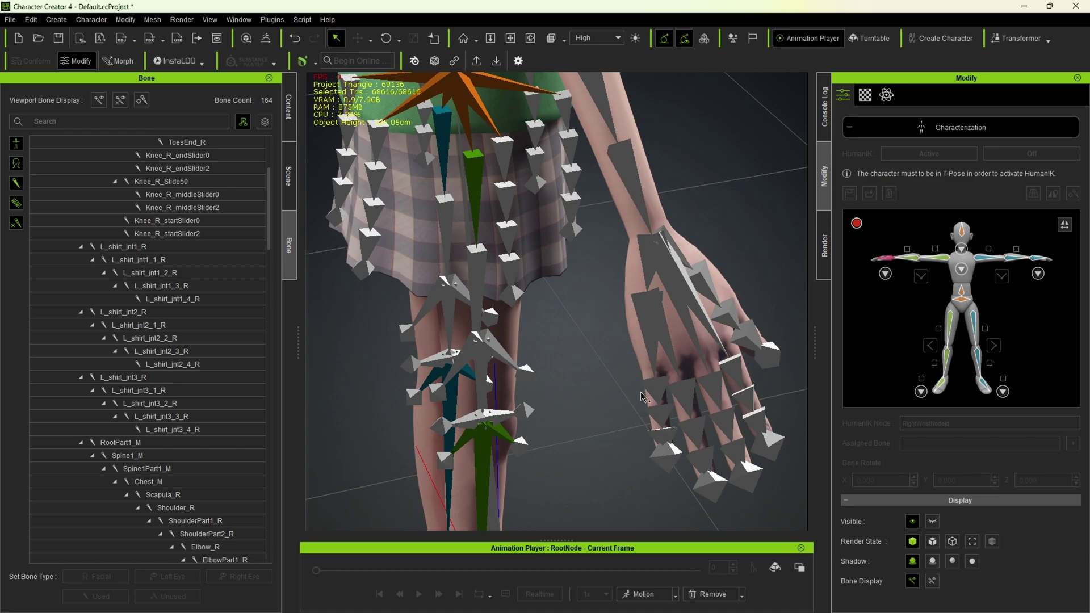
pyautogui.moveTo(642, 395); pyautogui.dragTo(628, 278, button='right')
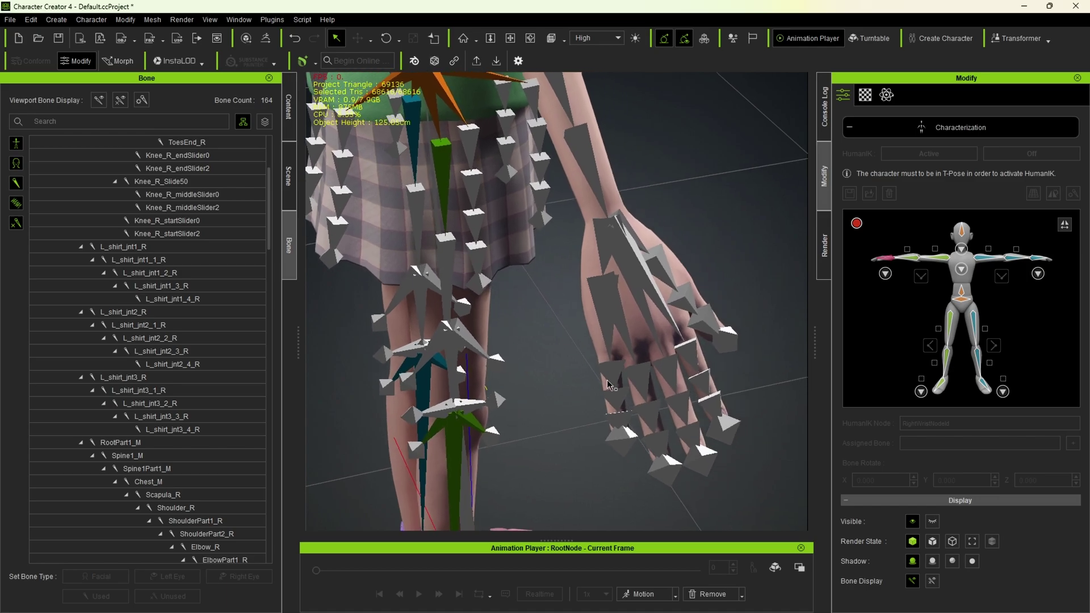
pyautogui.click(632, 268)
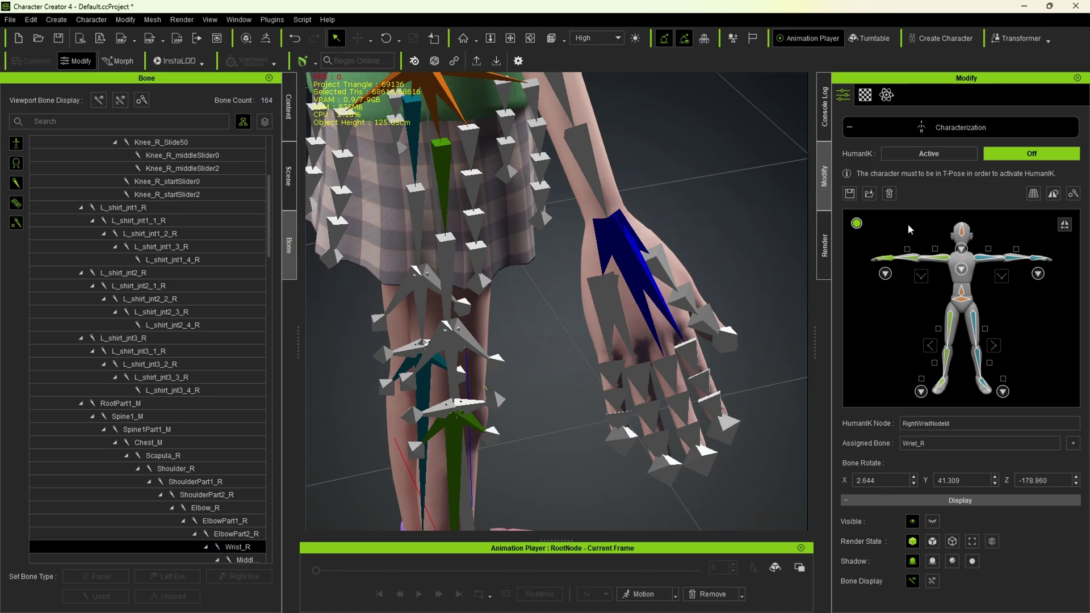
# Assign the right thumb, index, middle, ring and pinky chains, then activate HumanIK and close Characterization.
pyautogui.click(884, 274)
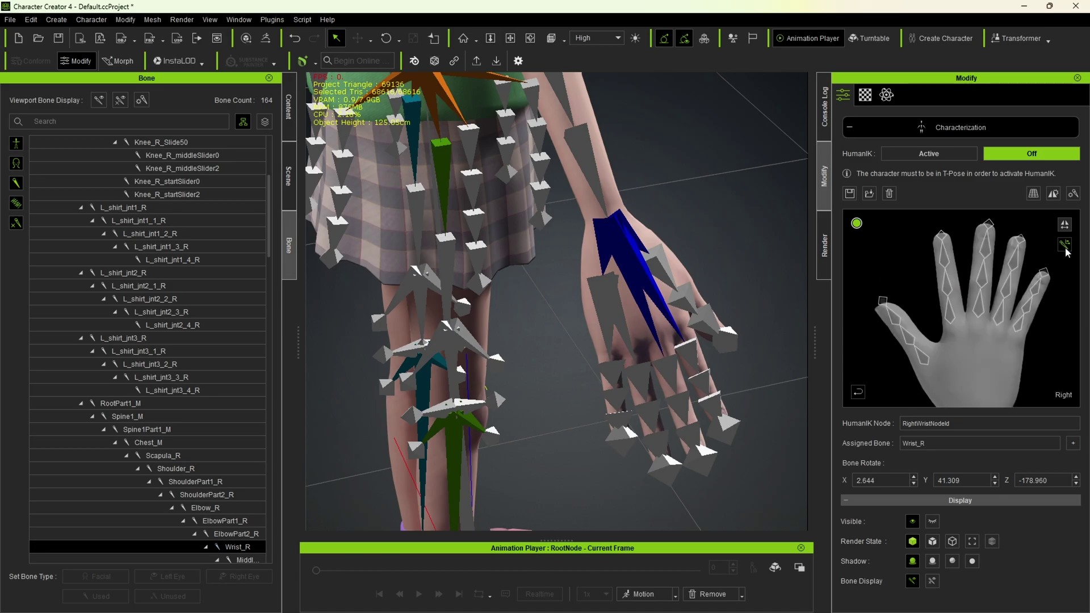
pyautogui.click(922, 358)
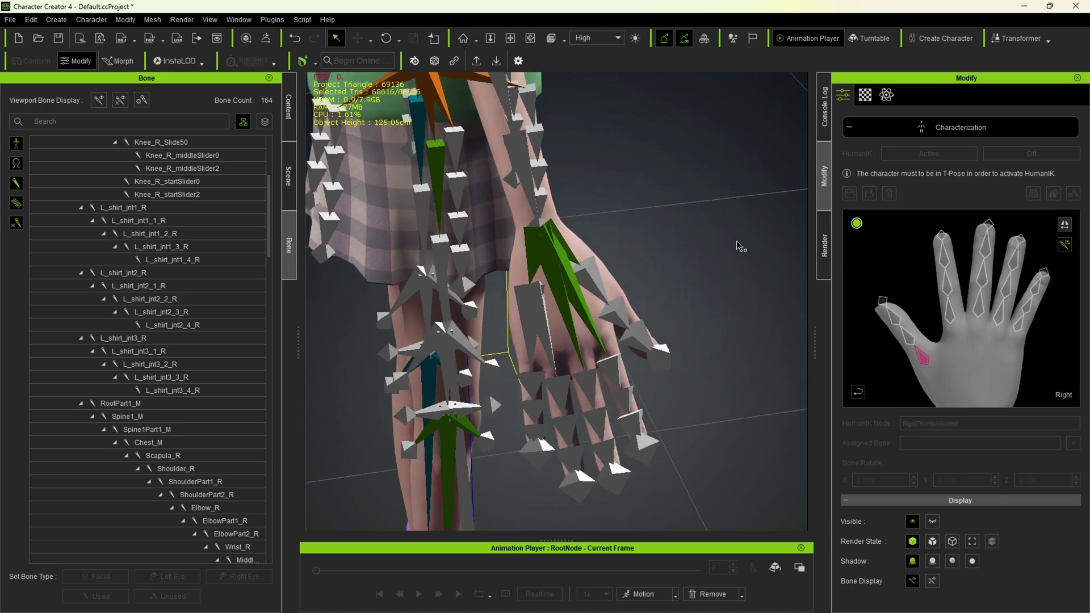
pyautogui.click(636, 259)
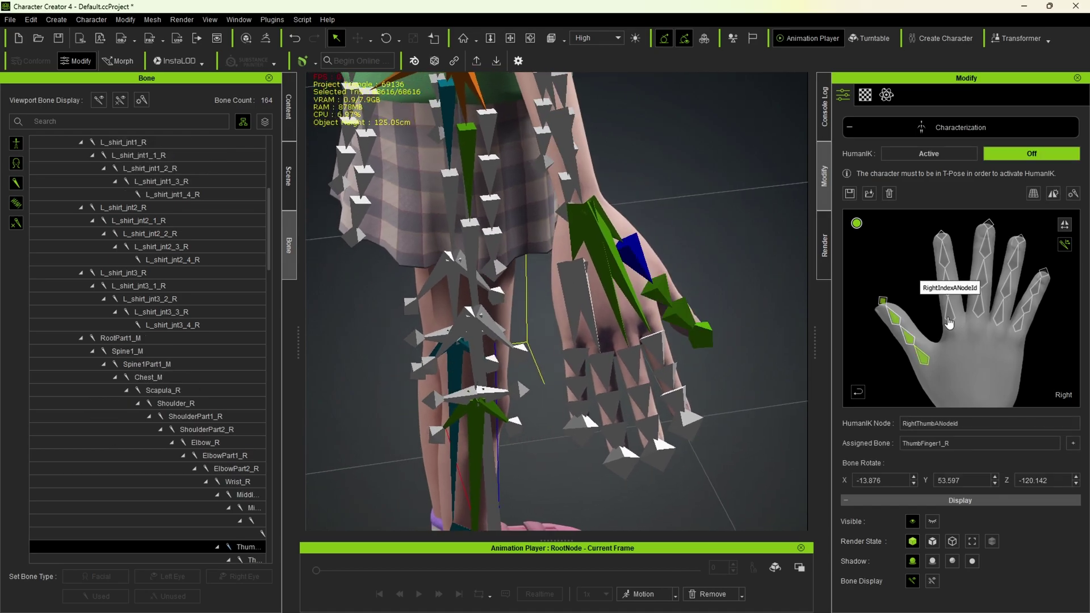
pyautogui.click(658, 346)
pyautogui.click(618, 362)
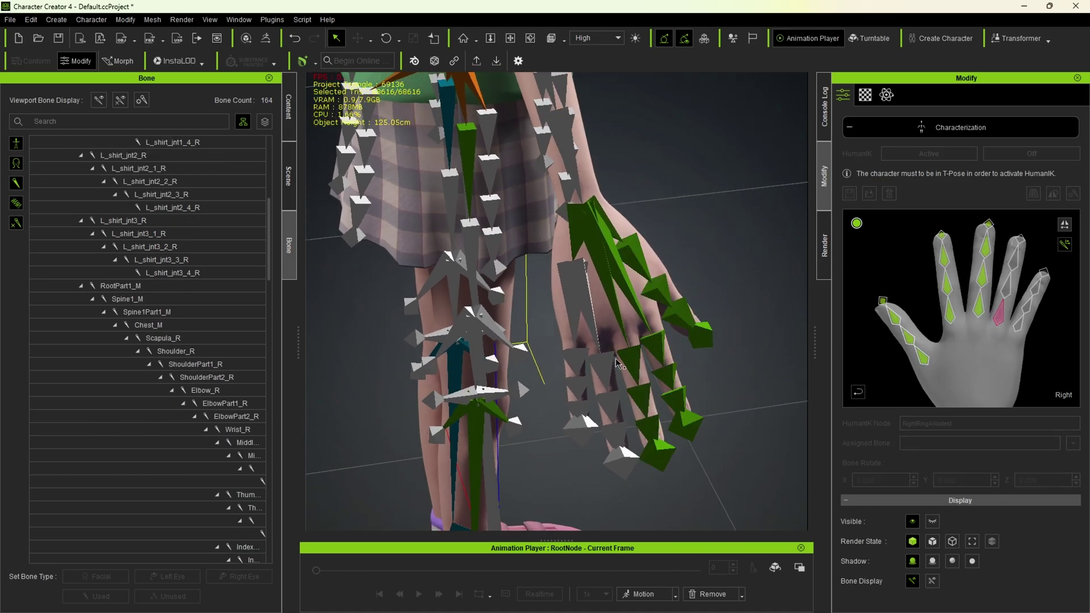
pyautogui.click(577, 362)
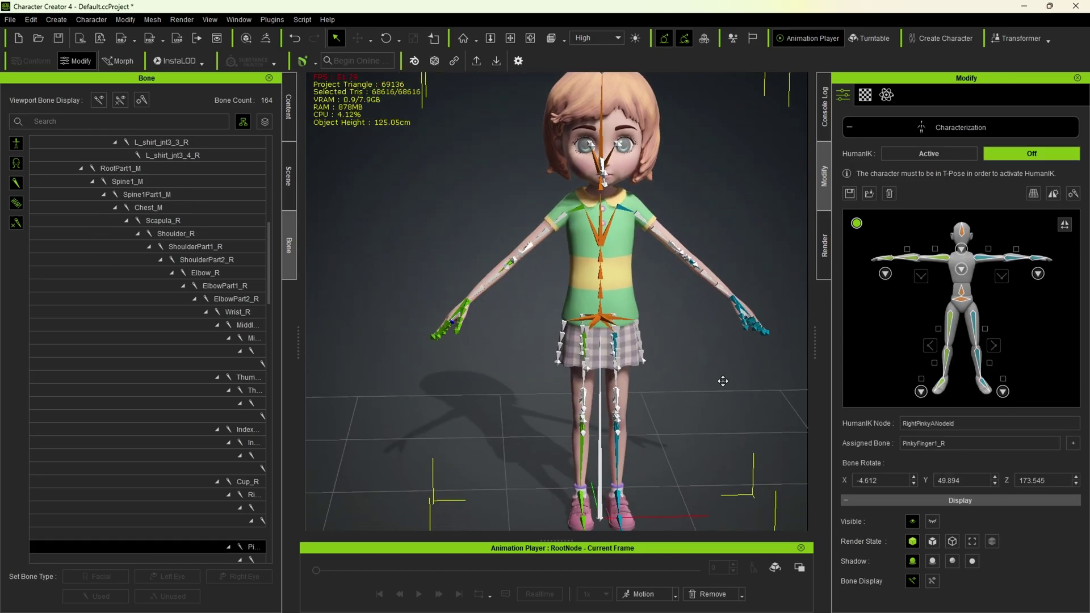
pyautogui.click(948, 154)
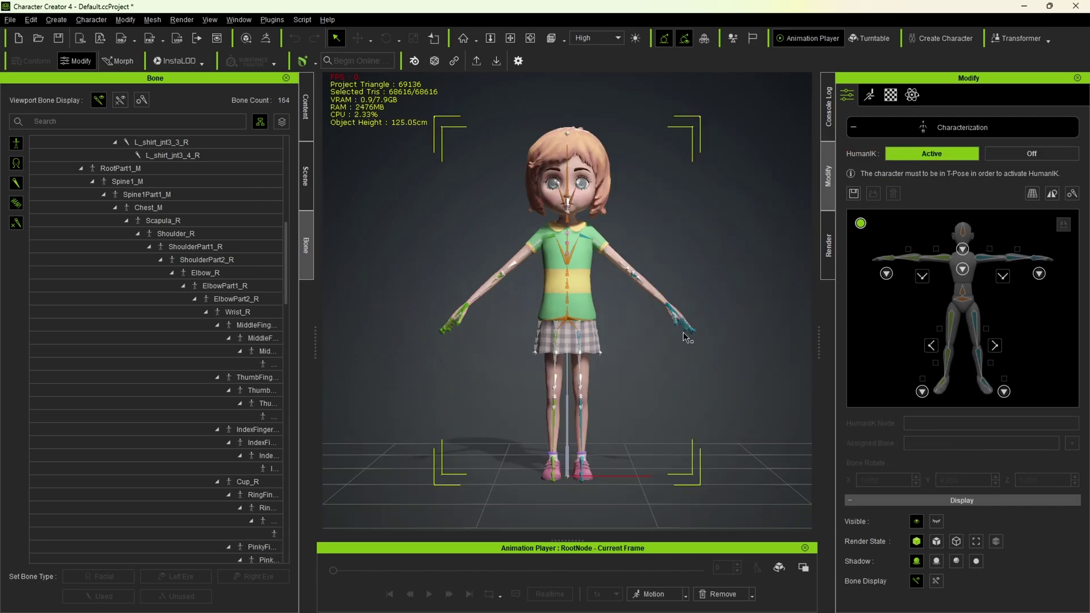
pyautogui.click(892, 126)
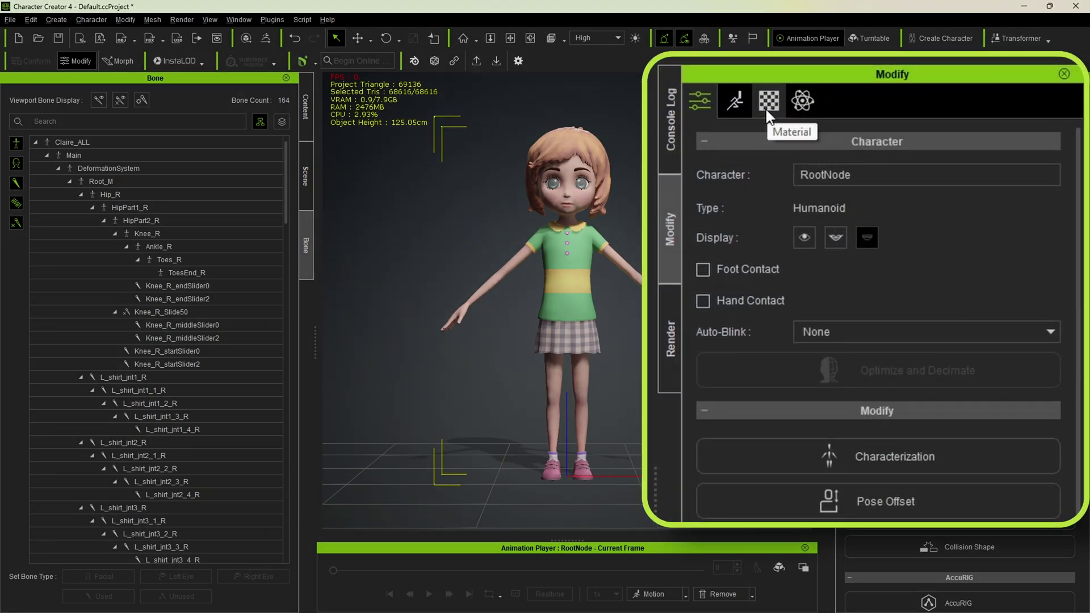
# Select all materials from L_shoe_geo to Briefs_geo and set Base Color Strength to 100.
pyautogui.click(769, 102)
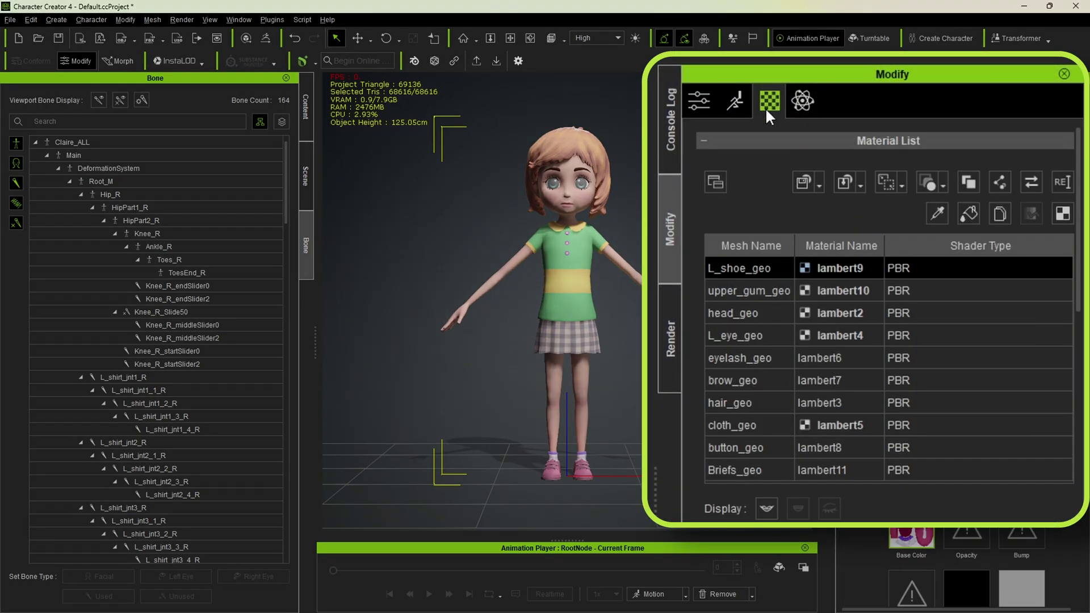
pyautogui.click(746, 272)
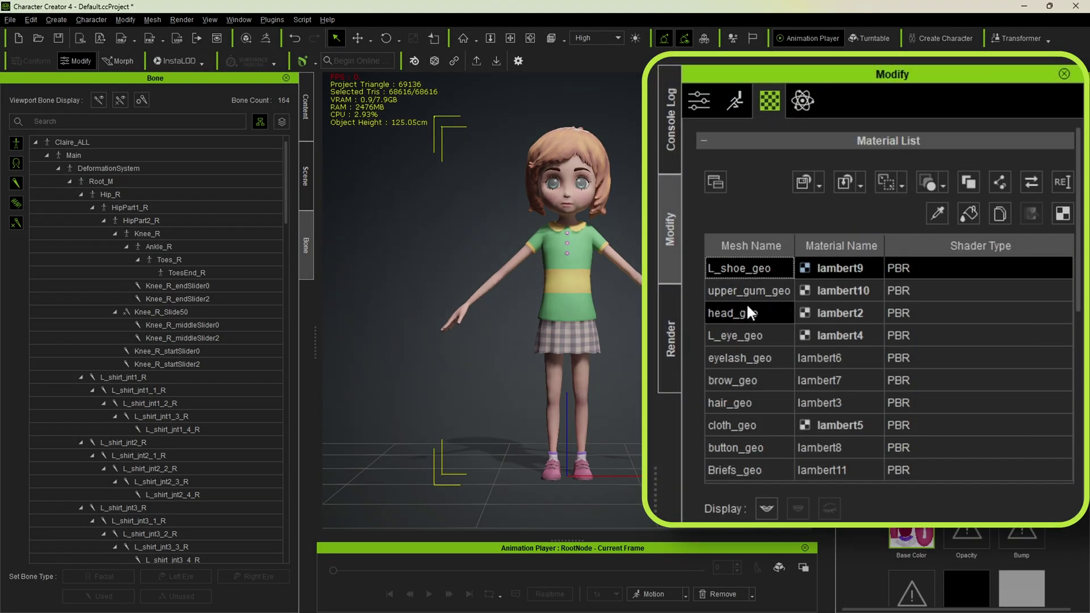
pyautogui.keyDown('shift'); pyautogui.click(739, 469); pyautogui.keyUp('shift')
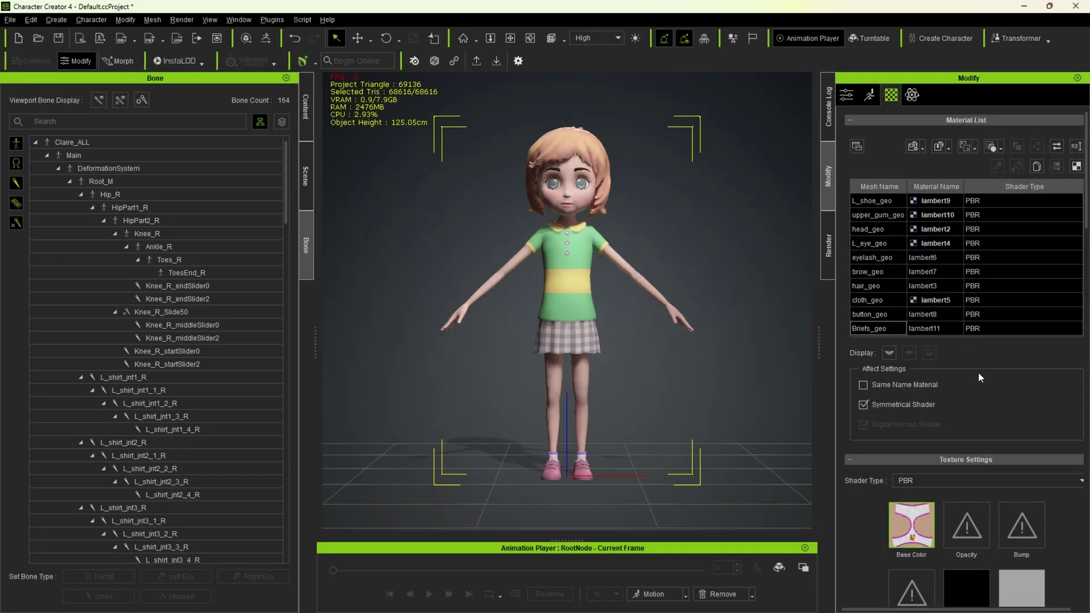
pyautogui.scroll(-10, 978, 372)
pyautogui.scroll(-4, 975, 373)
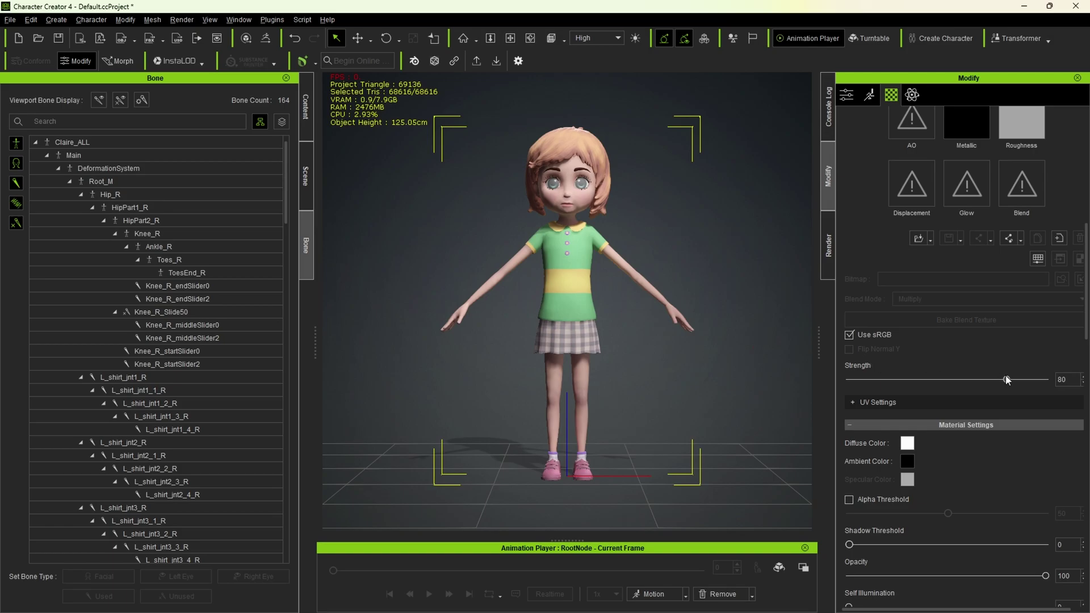
pyautogui.moveTo(1018, 379); pyautogui.dragTo(1061, 384)
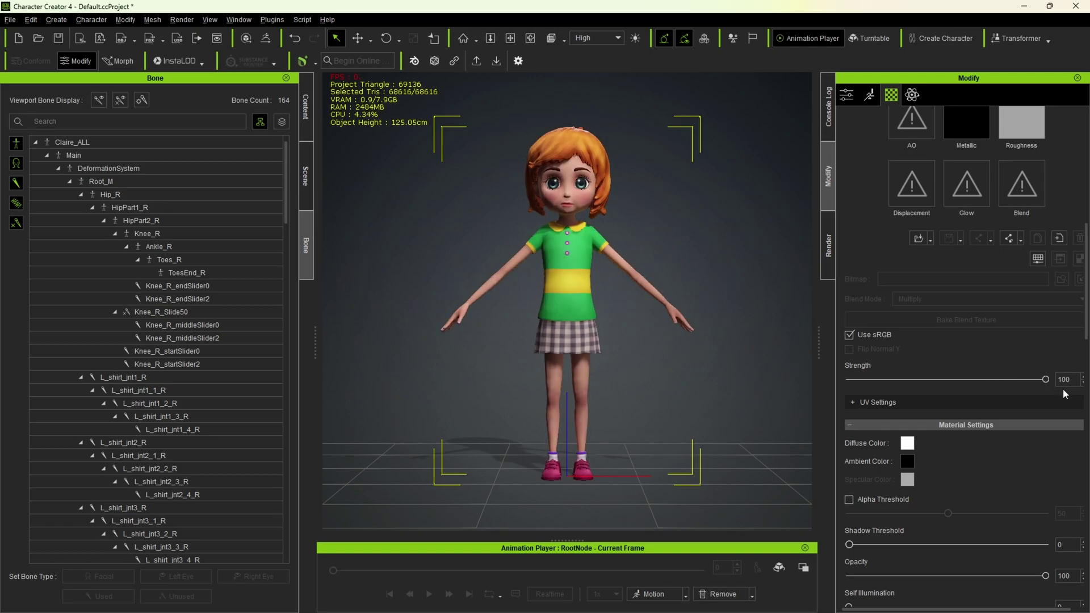
pyautogui.scroll(6, 934, 360)
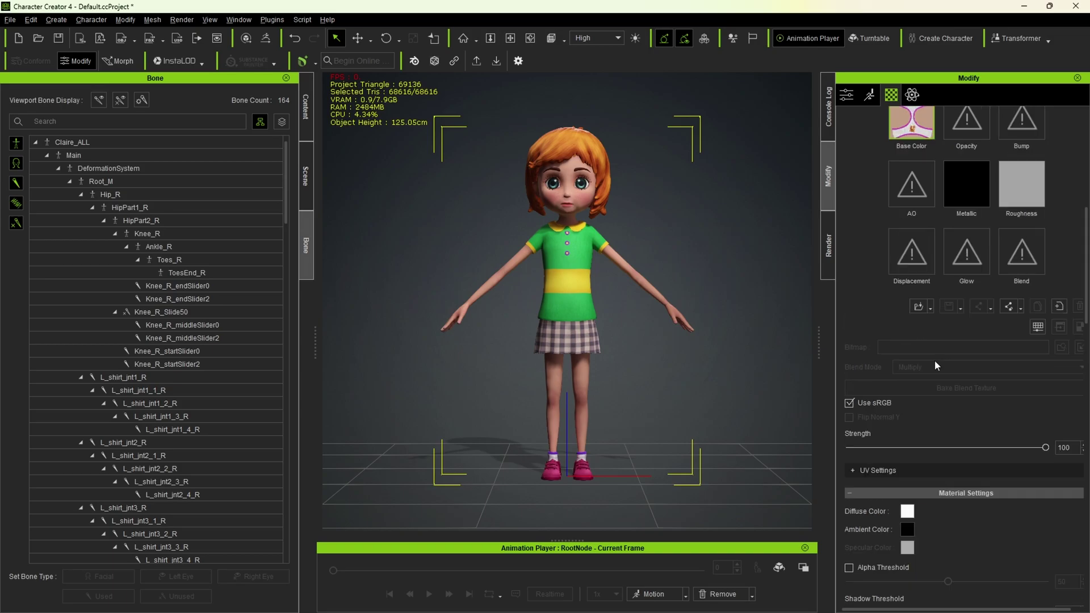
pyautogui.scroll(2, 879, 142)
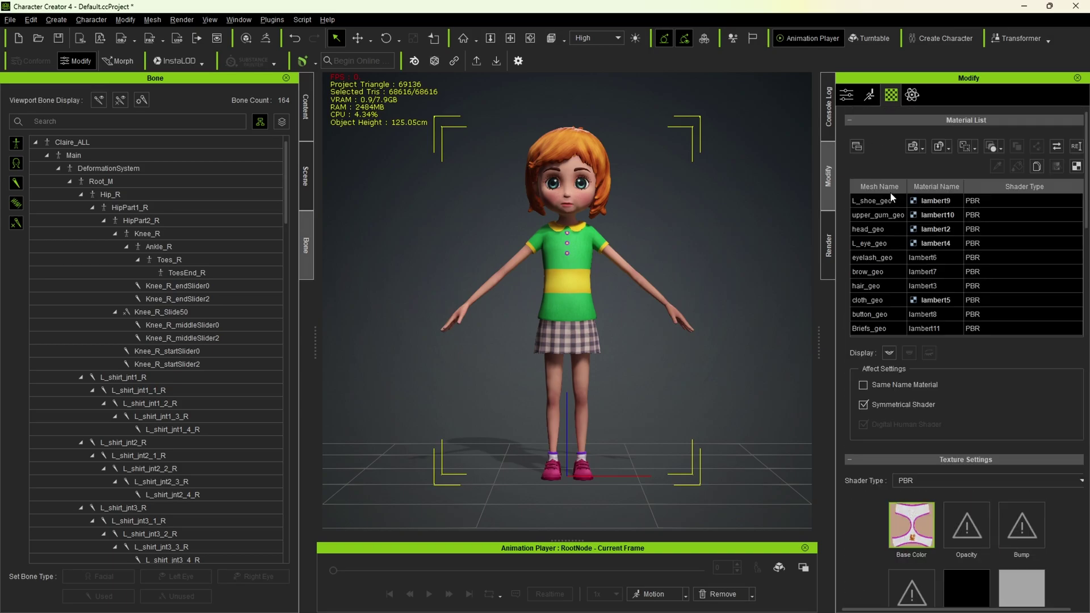
pyautogui.click(889, 199)
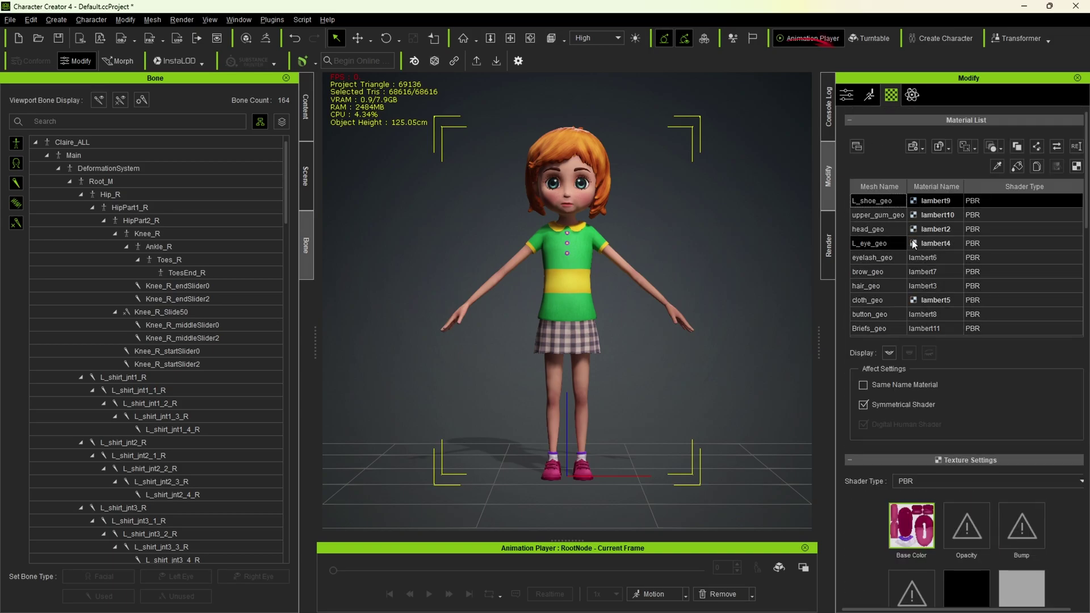
# Open the Facial Profile Editor from the Motion tab in Edit Expressions mode showing EyeLook sliders.
pyautogui.click(870, 98)
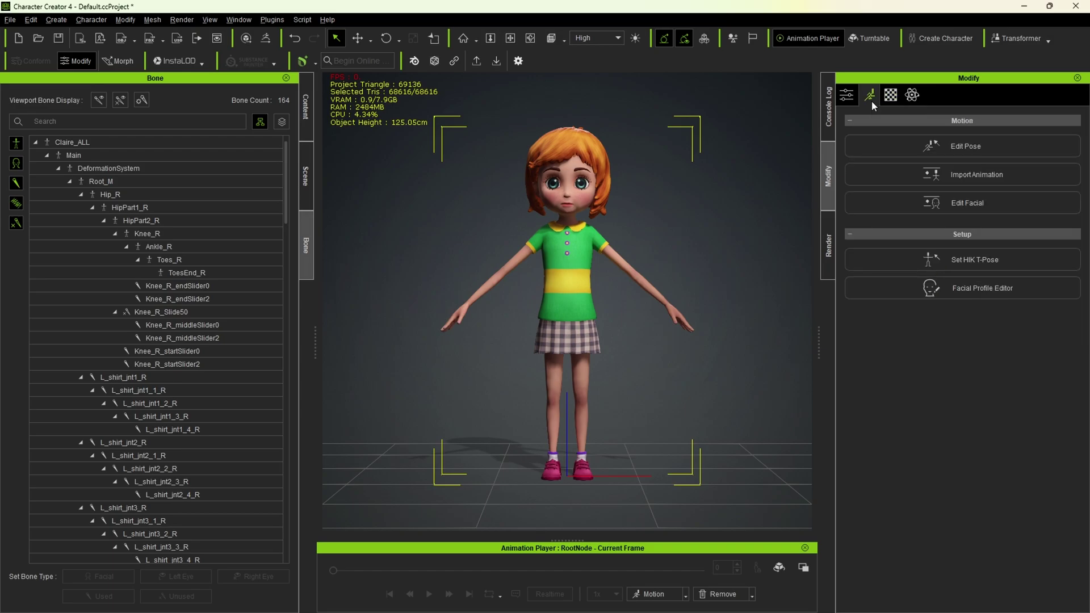
pyautogui.click(905, 292)
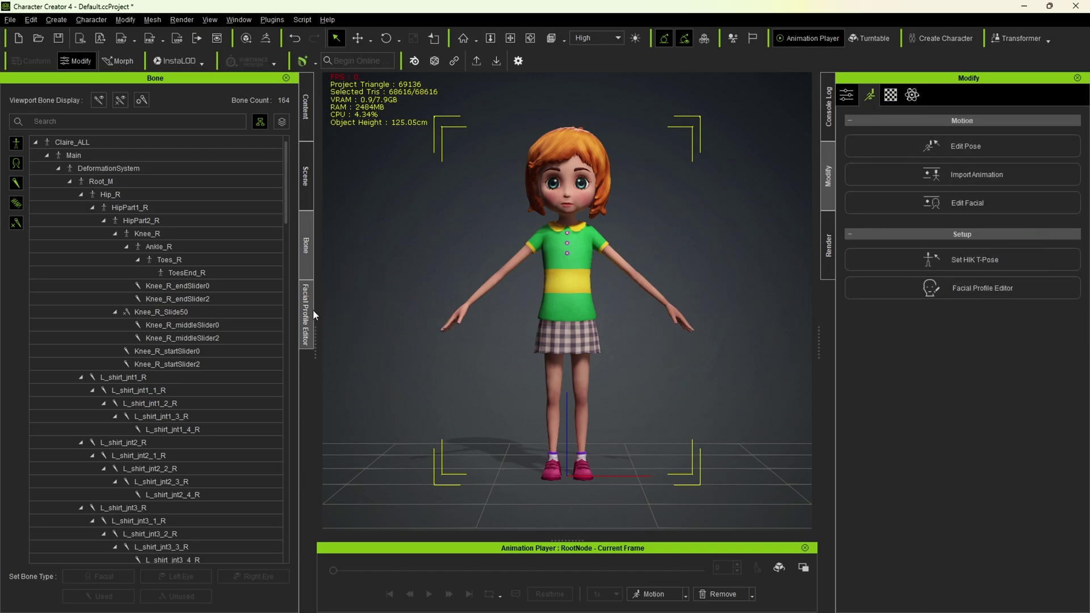
pyautogui.click(310, 320)
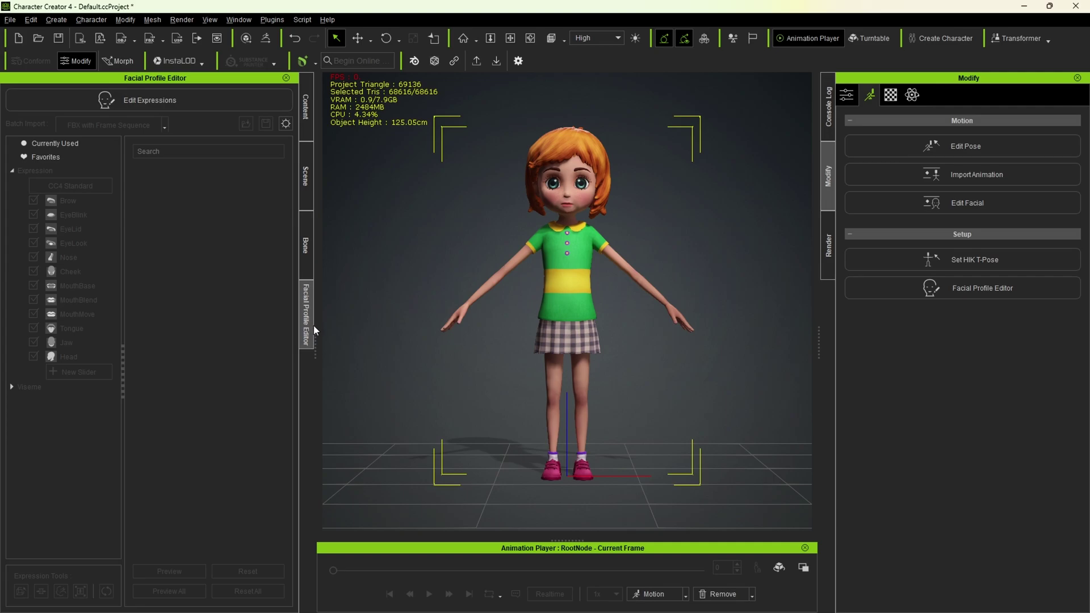
pyautogui.click(161, 100)
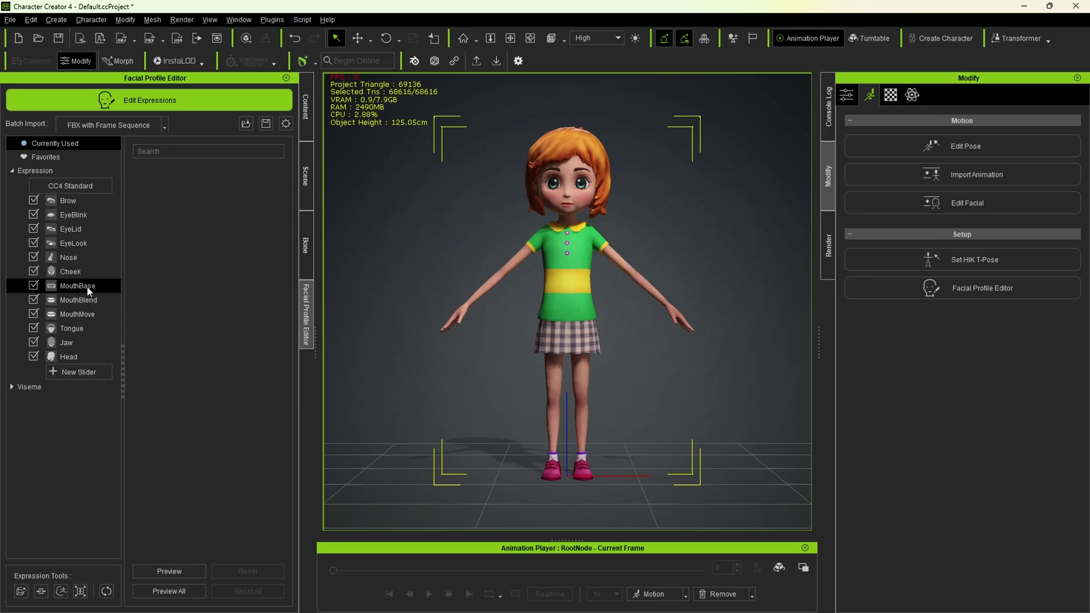
pyautogui.click(88, 243)
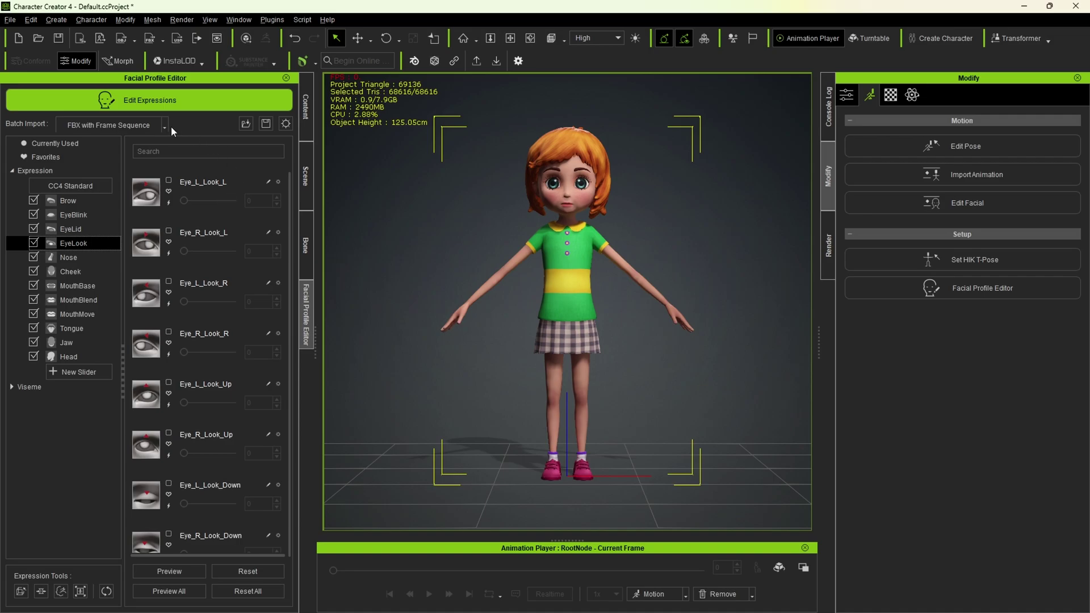
# Export OBJ with Keep Facial Expressions in Nude Bind-Pose, overwriting CC4.obj in Expressions.
pyautogui.click(10, 19)
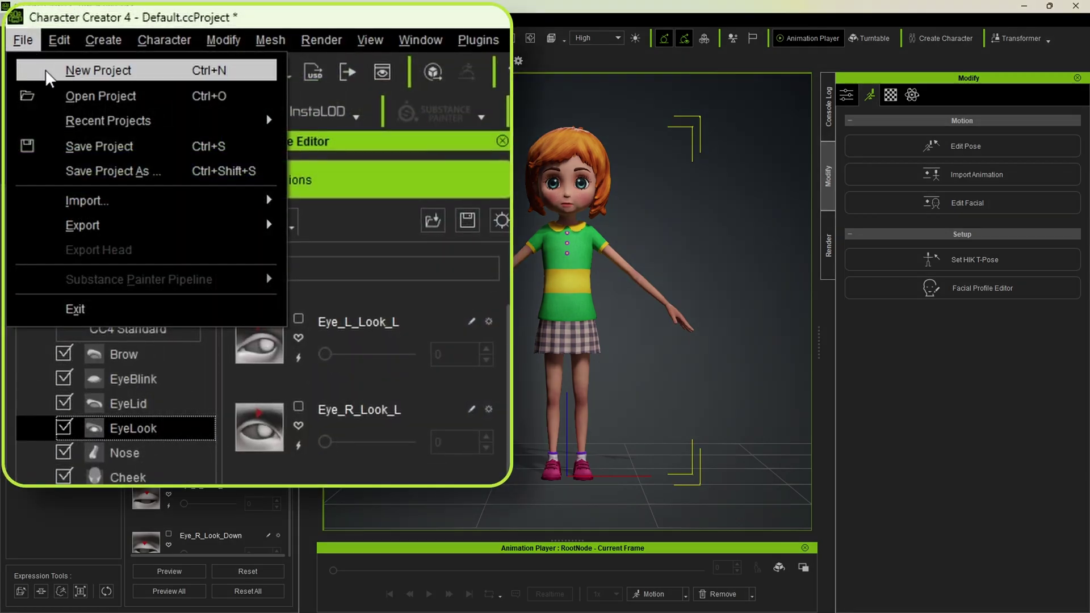
pyautogui.moveTo(232, 239)
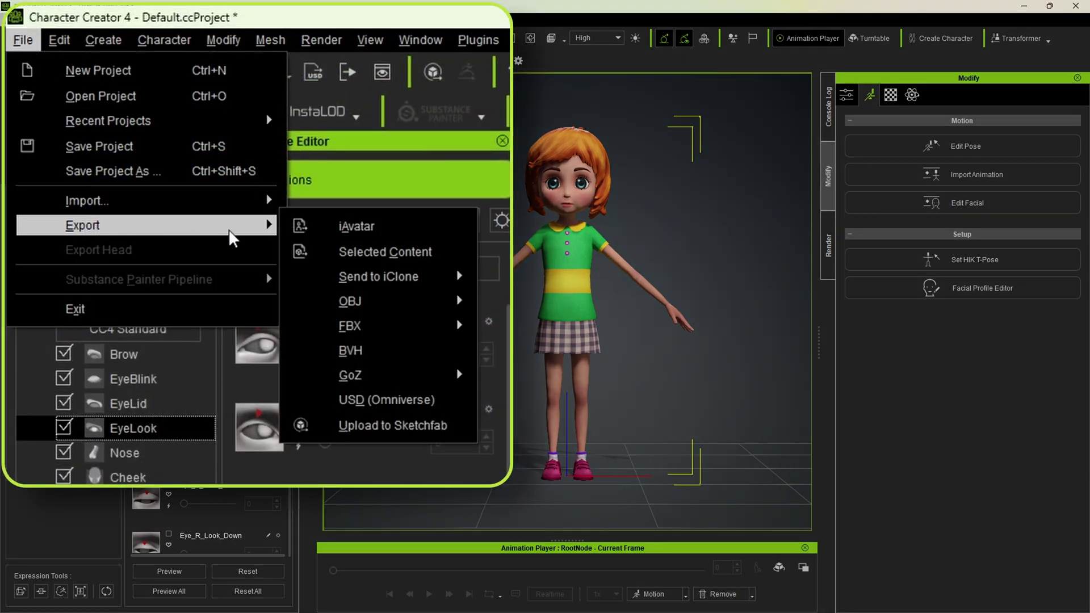
pyautogui.moveTo(461, 305)
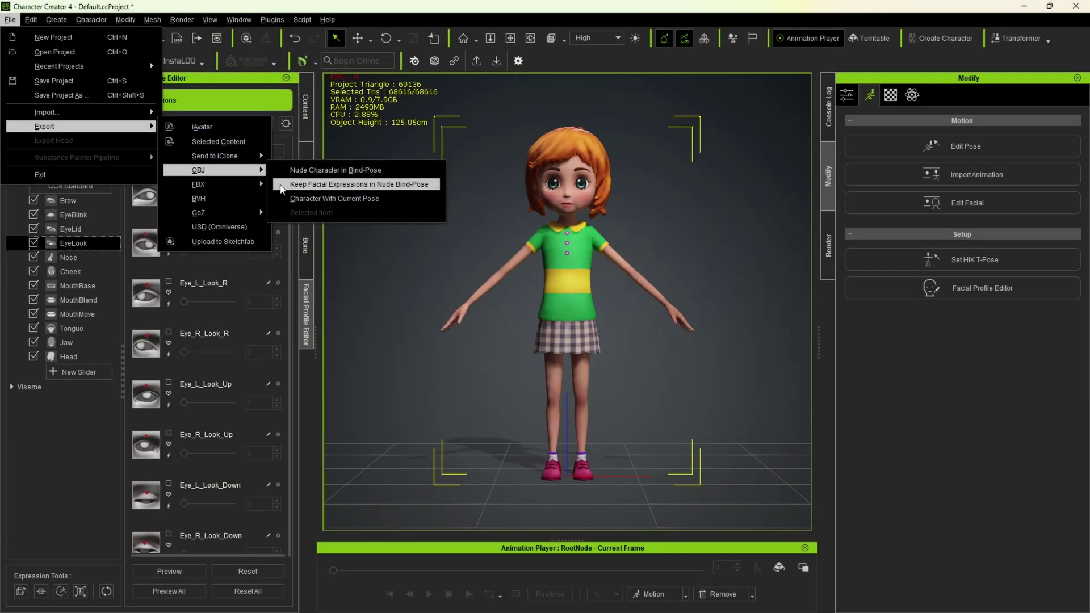
pyautogui.click(280, 186)
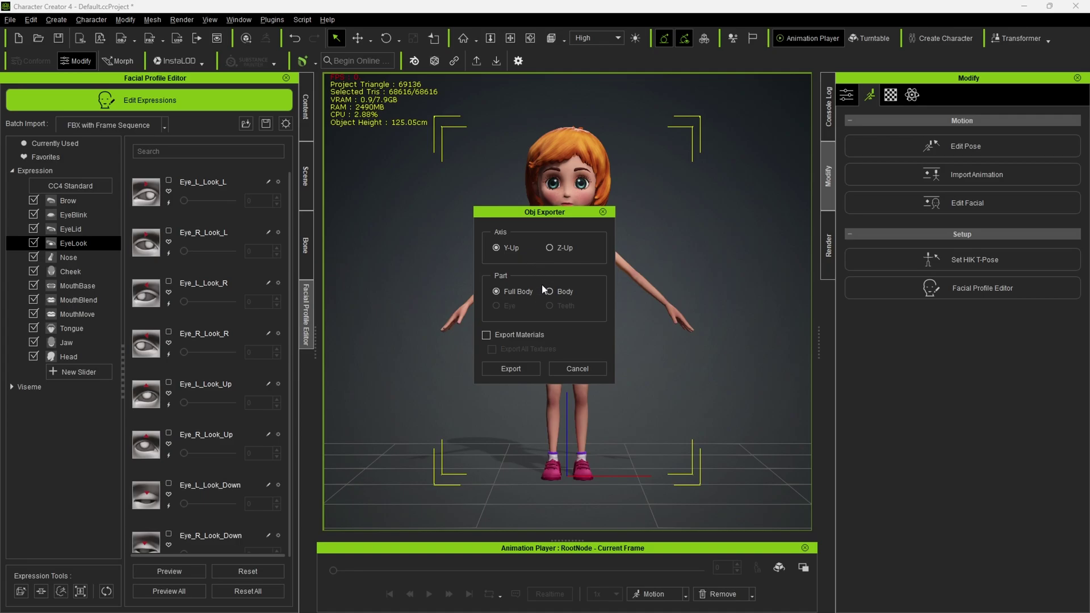
pyautogui.click(536, 370)
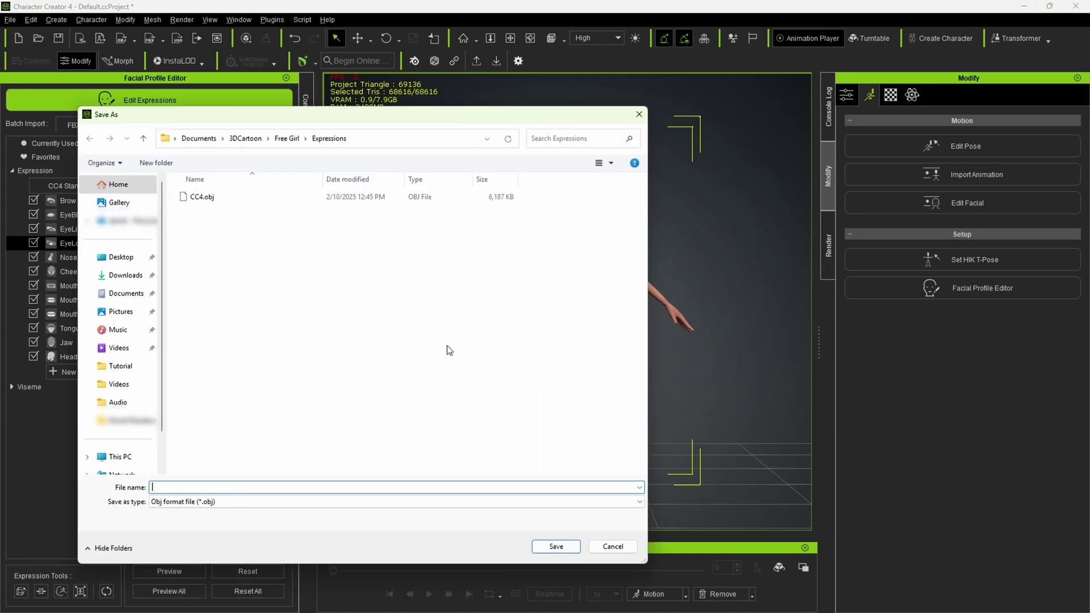
pyautogui.click(202, 196)
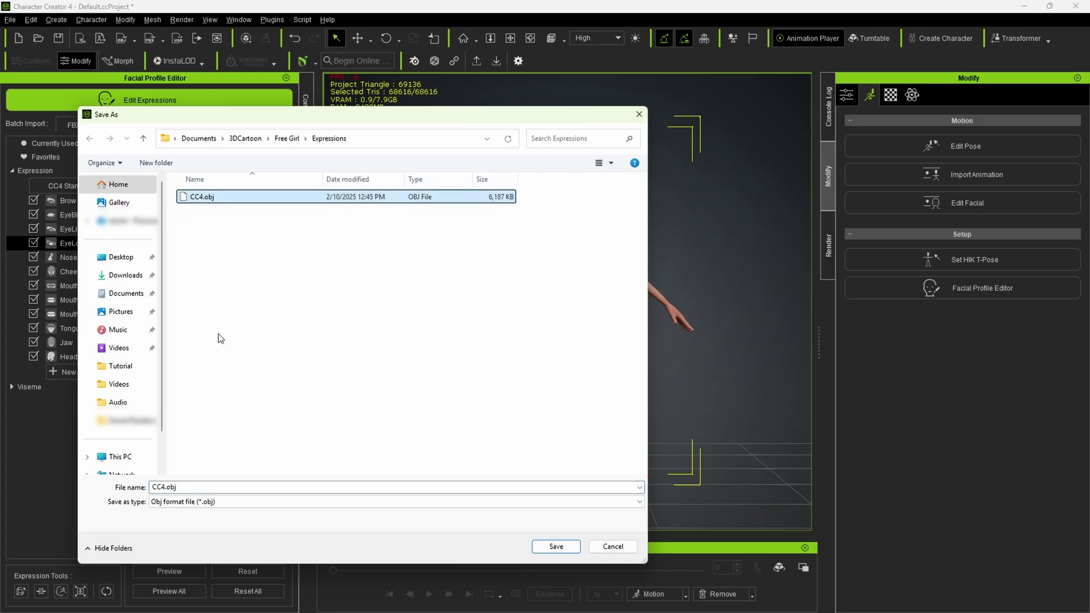
pyautogui.click(556, 546)
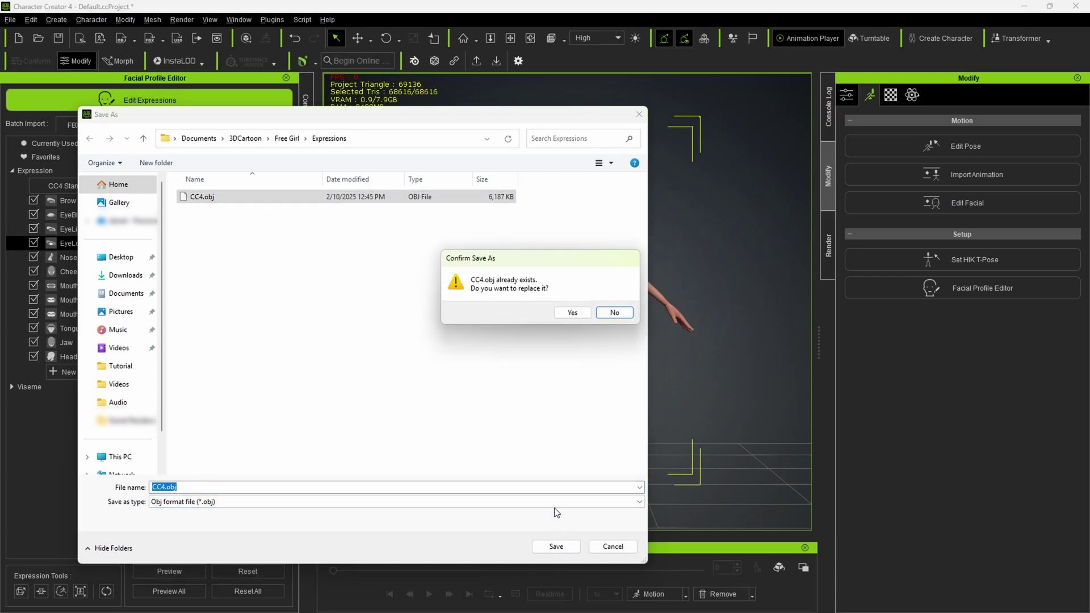
pyautogui.click(574, 314)
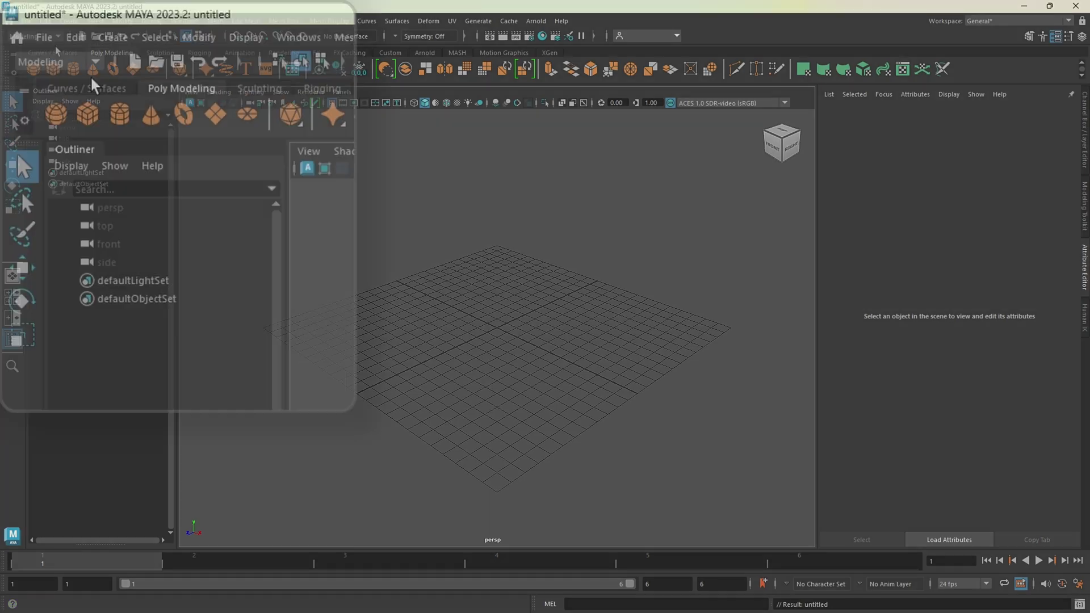
pyautogui.click(26, 21)
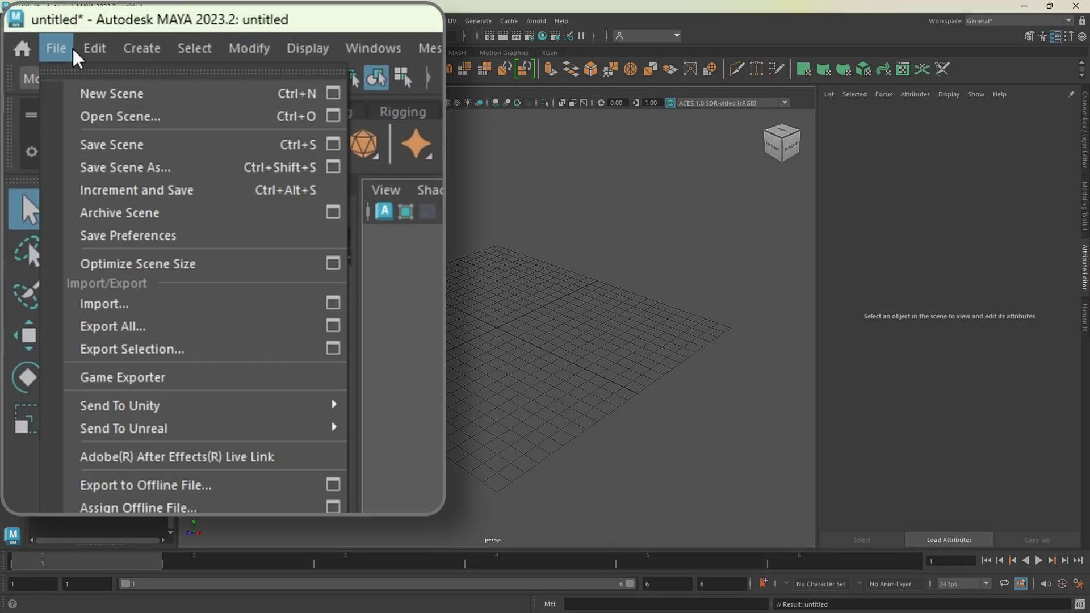
# Open Cartoon_girl_Rigged.mb from the Free Girl folder without saving the untitled scene.
pyautogui.click(72, 117)
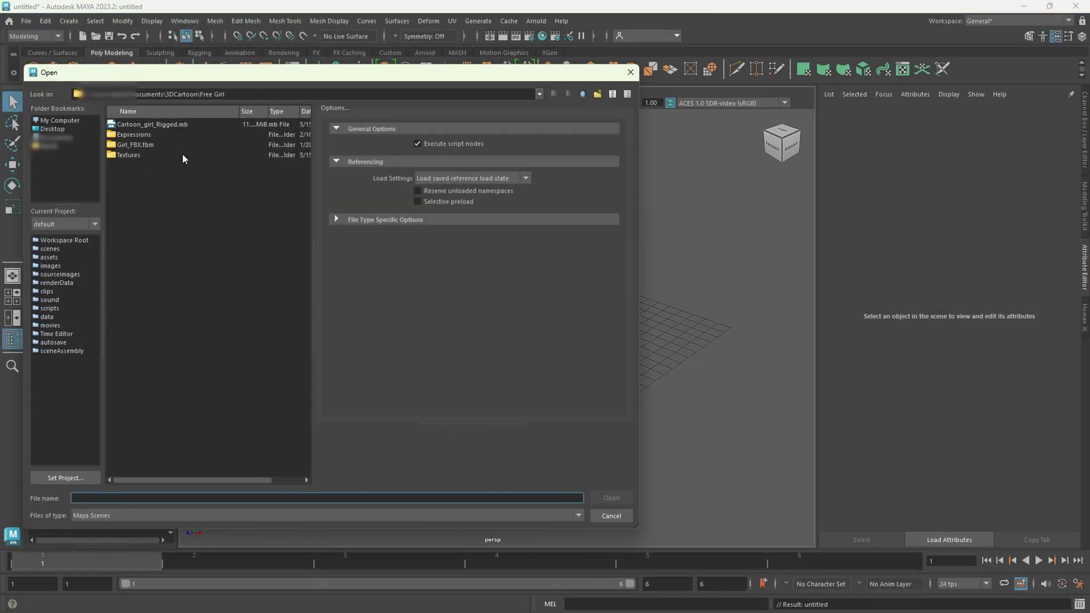
pyautogui.click(187, 123)
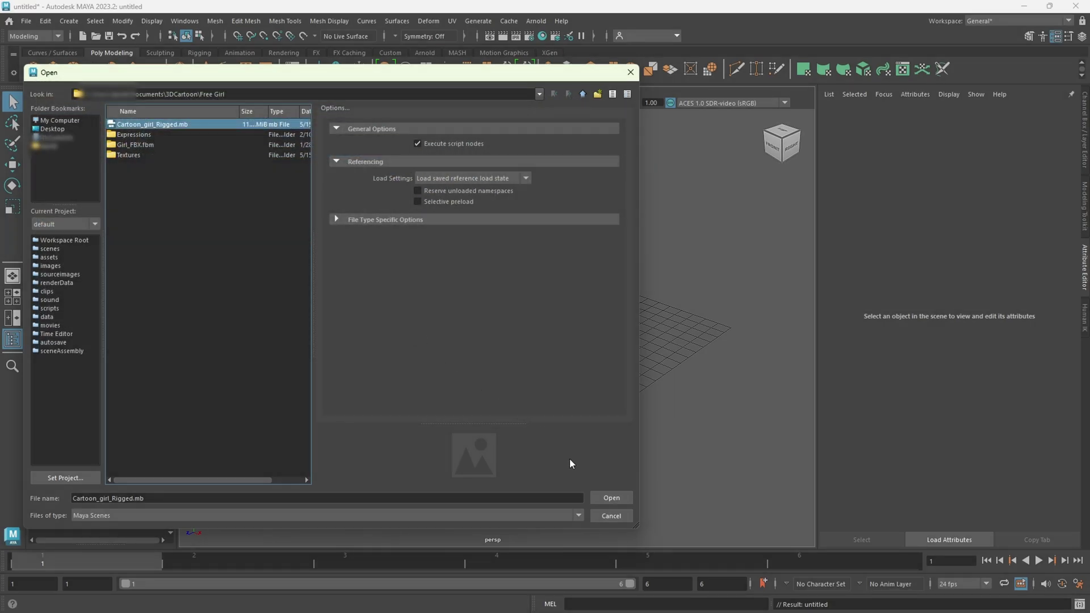
pyautogui.click(612, 497)
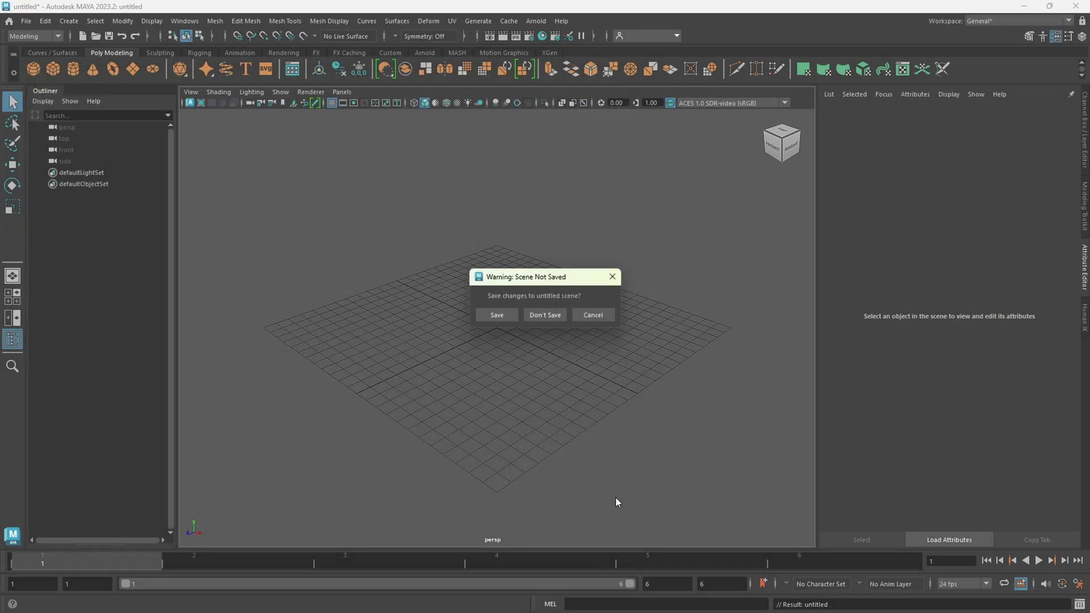
pyautogui.click(544, 315)
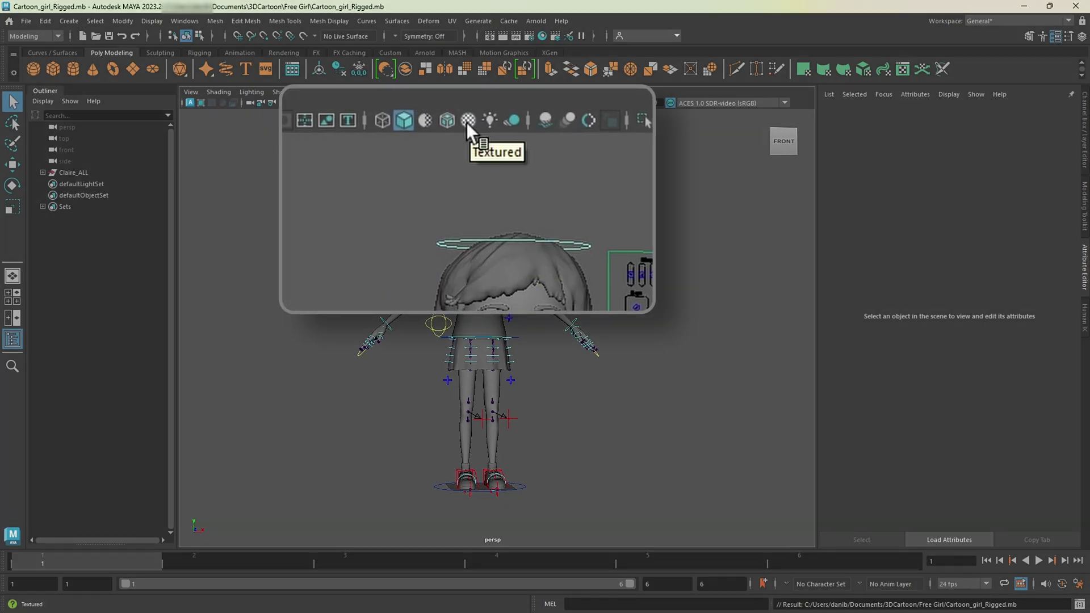
# Turn on Textured and Use All Lights, and add a directional light with intensity 4.359.
pyautogui.click(457, 104)
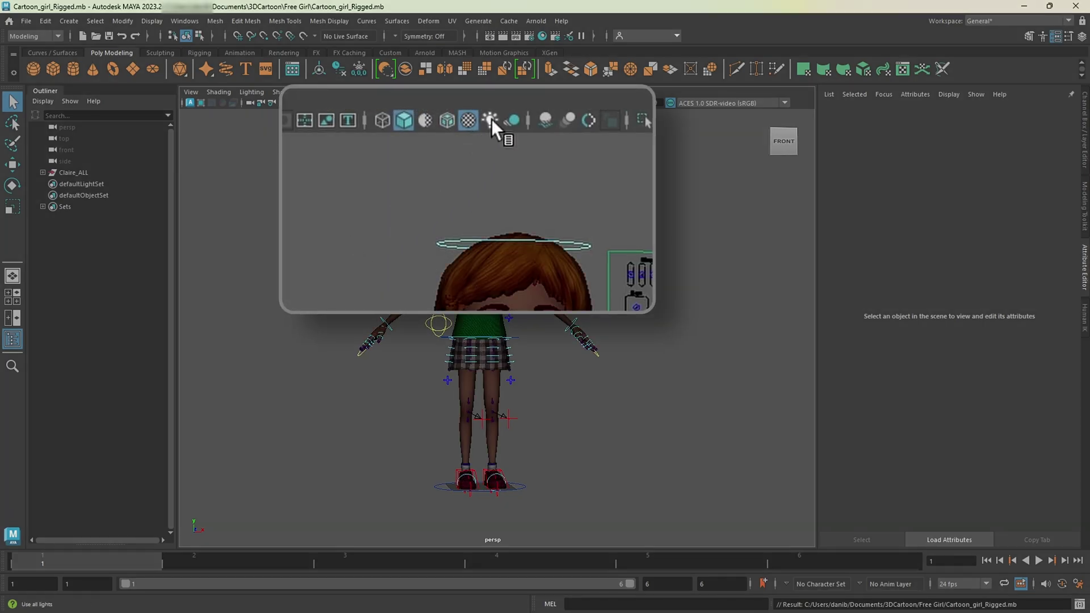
pyautogui.click(468, 103)
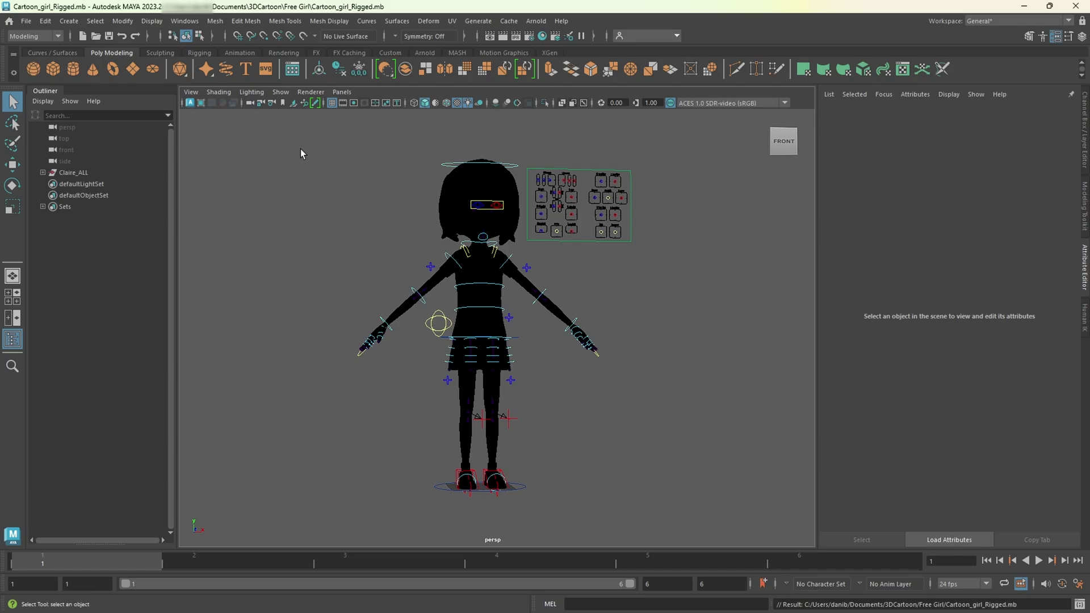
pyautogui.click(72, 22)
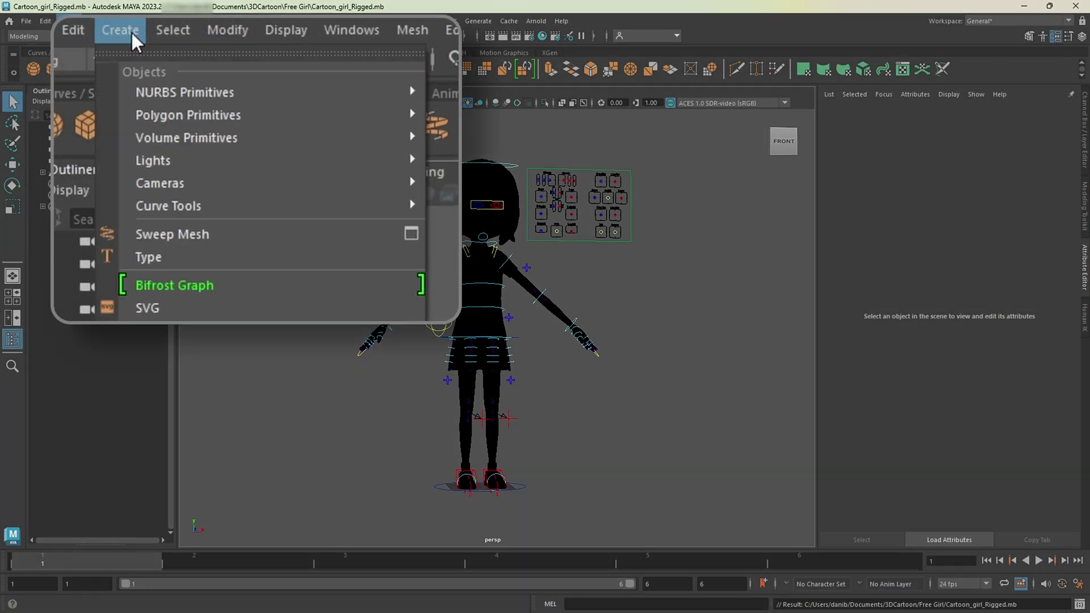
pyautogui.moveTo(173, 162)
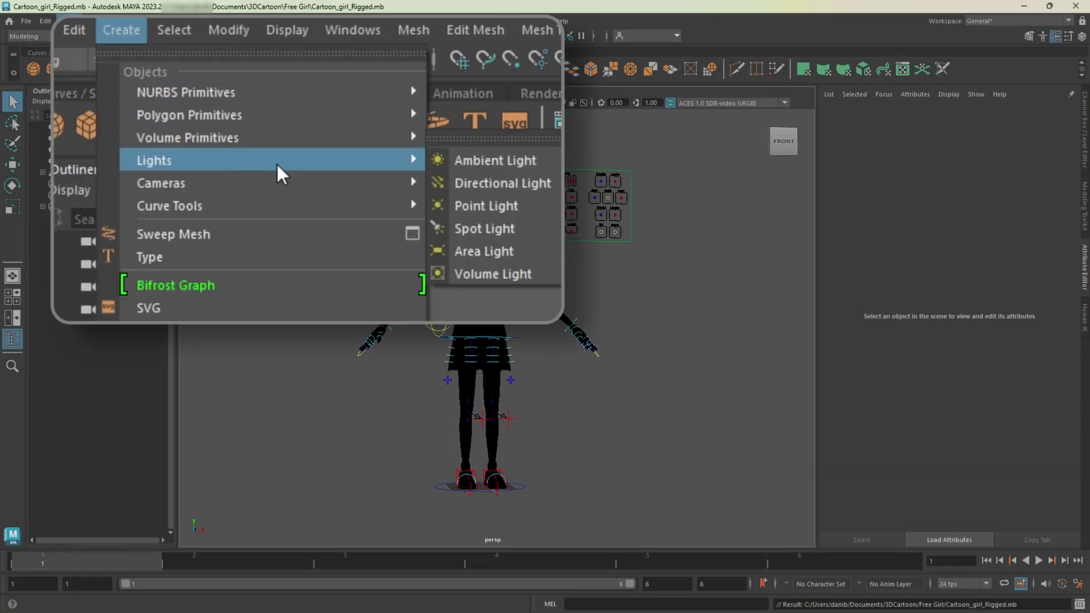
pyautogui.click(526, 186)
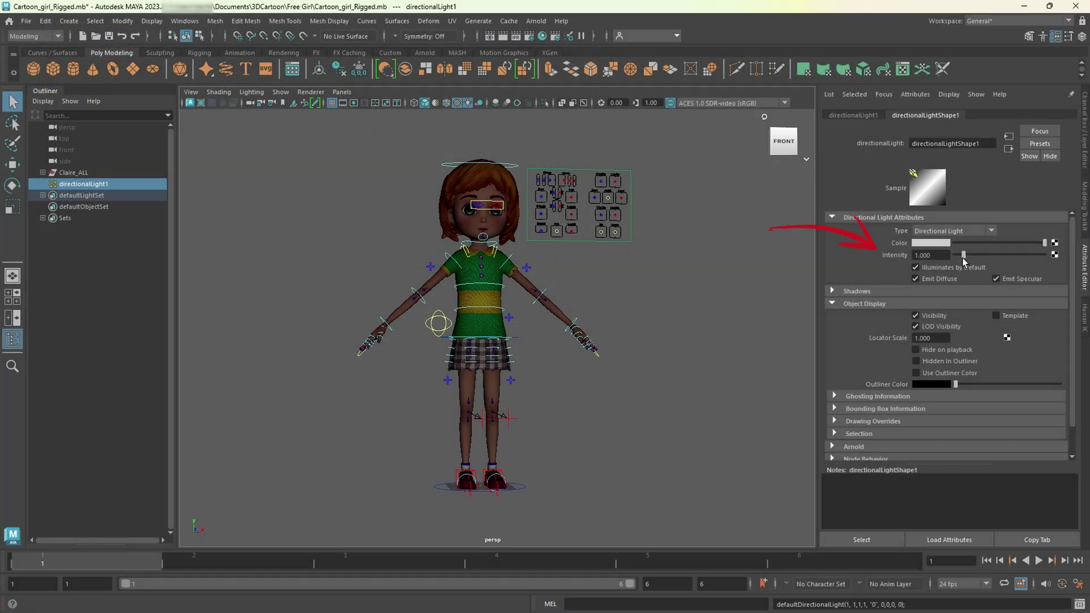
pyautogui.moveTo(966, 258); pyautogui.dragTo(994, 261)
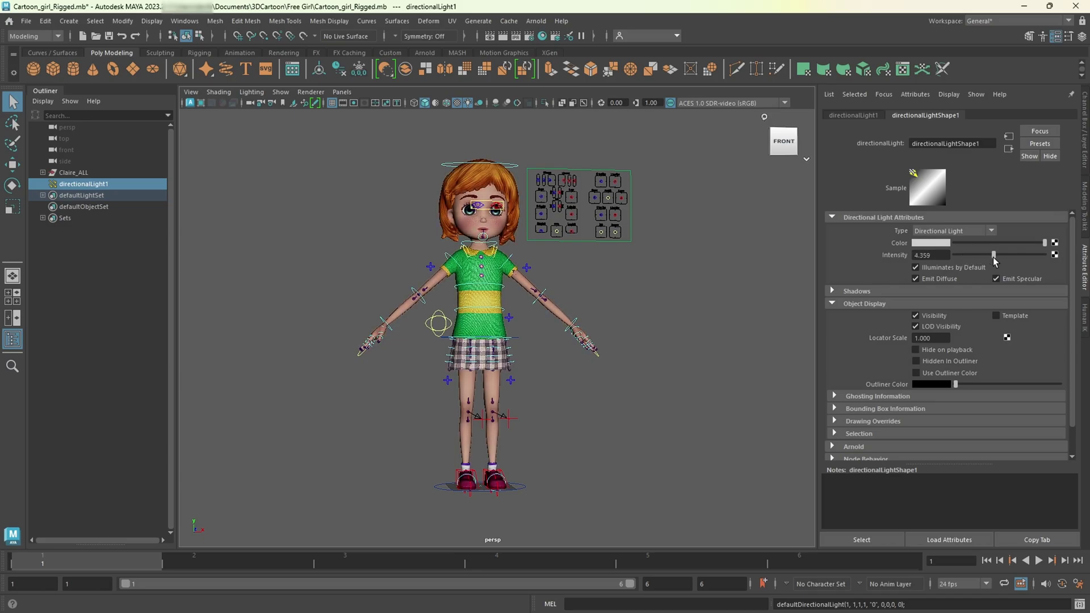
# Frame the girl's face and facial control board in a front view.
pyautogui.click(503, 227)
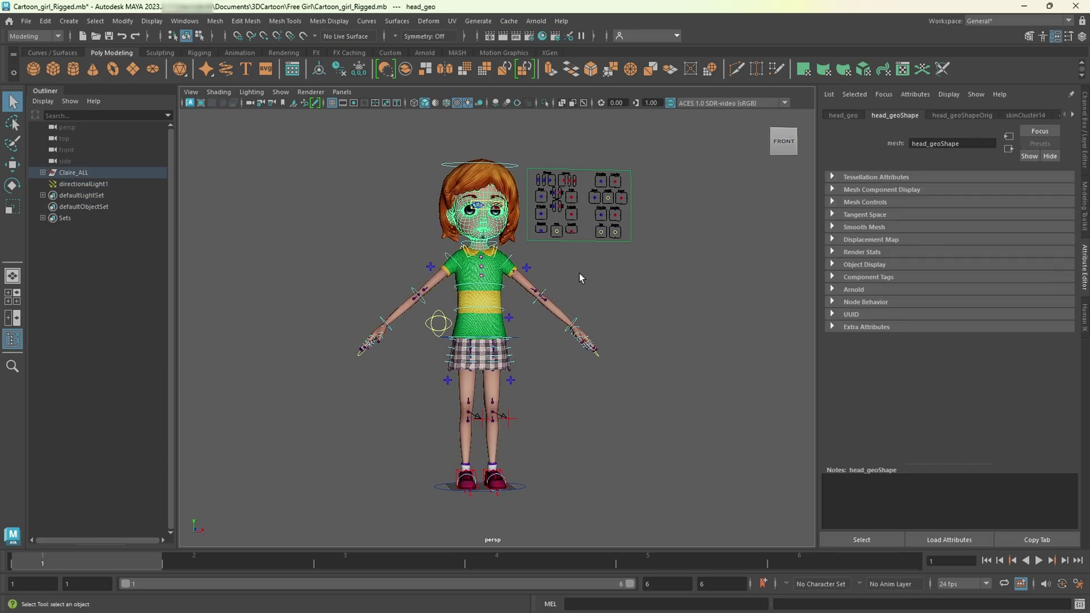
pyautogui.click(784, 141)
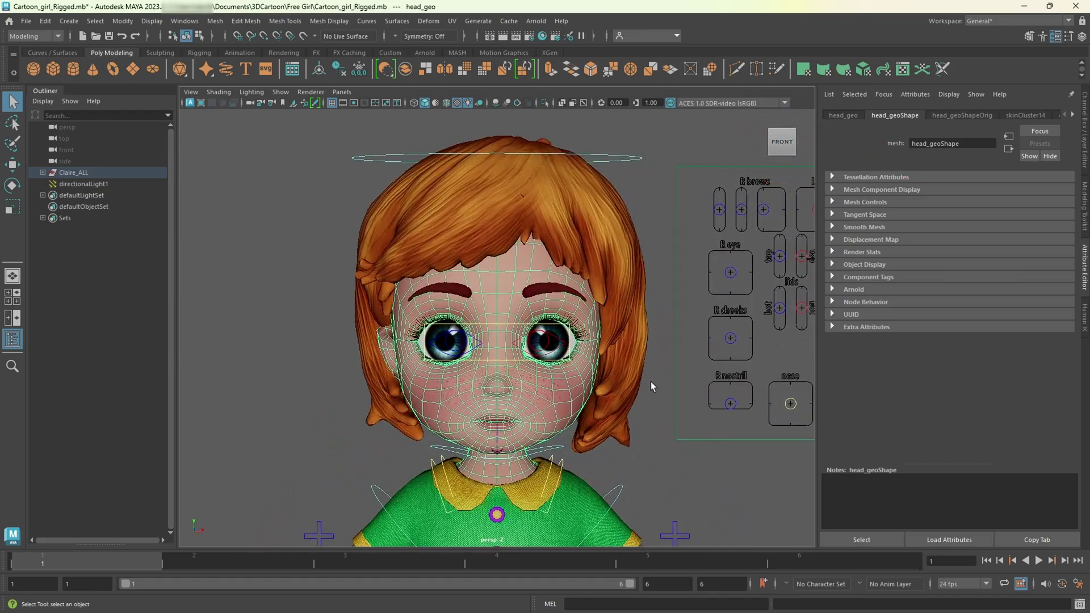
pyautogui.click(651, 381)
pyautogui.keyDown('alt'); pyautogui.moveTo(654, 380); pyautogui.dragTo(367, 365, button='middle'); pyautogui.keyUp('alt')
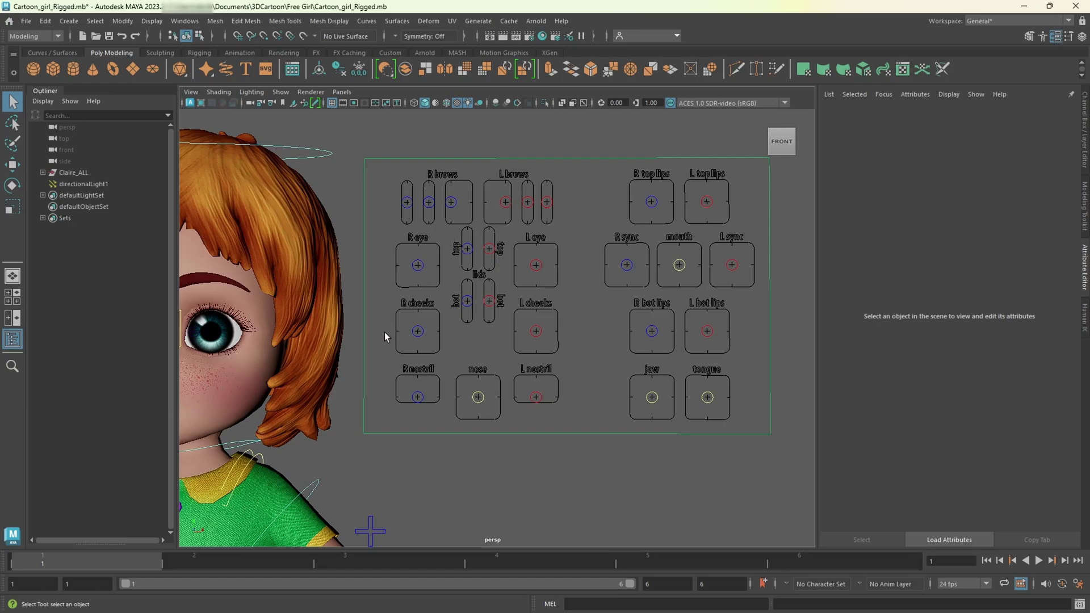
pyautogui.keyDown('alt'); pyautogui.moveTo(345, 400); pyautogui.dragTo(479, 370, button='middle'); pyautogui.keyUp('alt')
# Select L_TopLid_CTRL and set its Translate Y to 1 in the Channel Box.
pyautogui.click(626, 222)
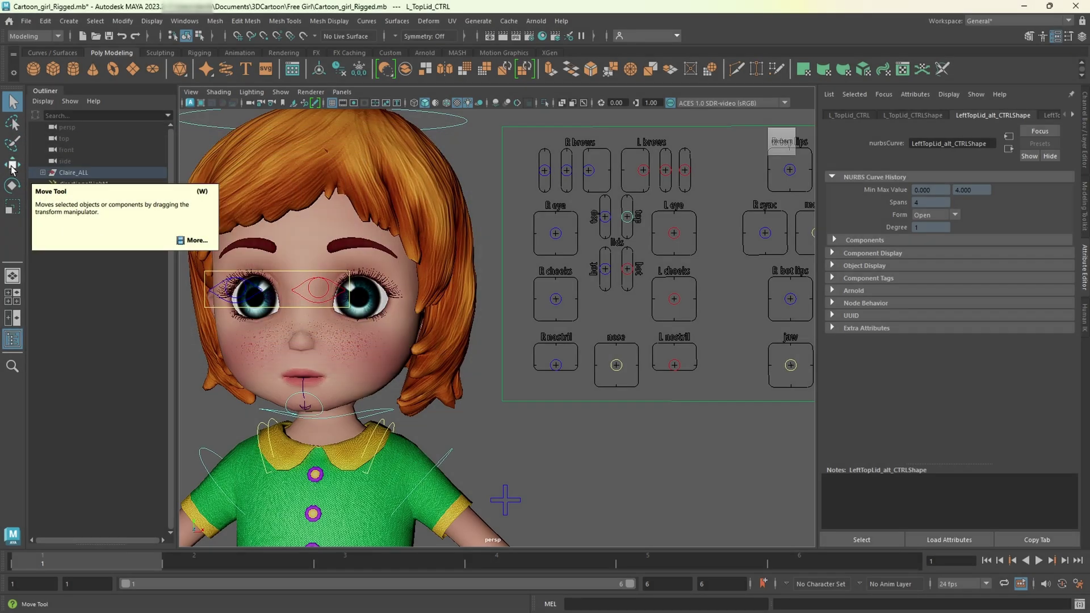
pyautogui.click(12, 166)
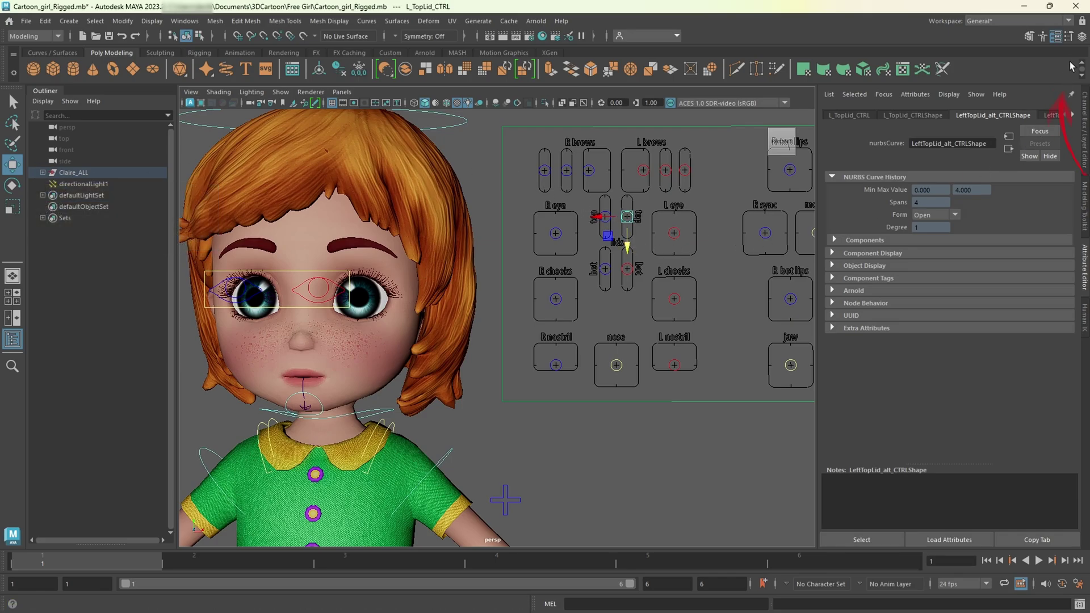
pyautogui.click(1082, 38)
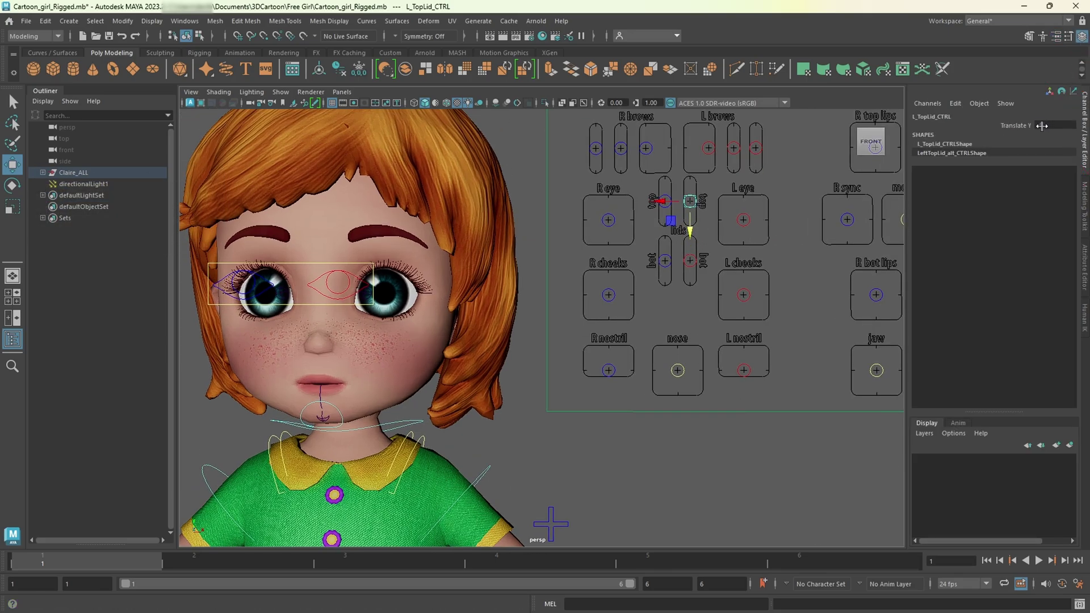
pyautogui.moveTo(691, 232); pyautogui.dragTo(691, 258)
pyautogui.hotkey('ctrl', 'z')
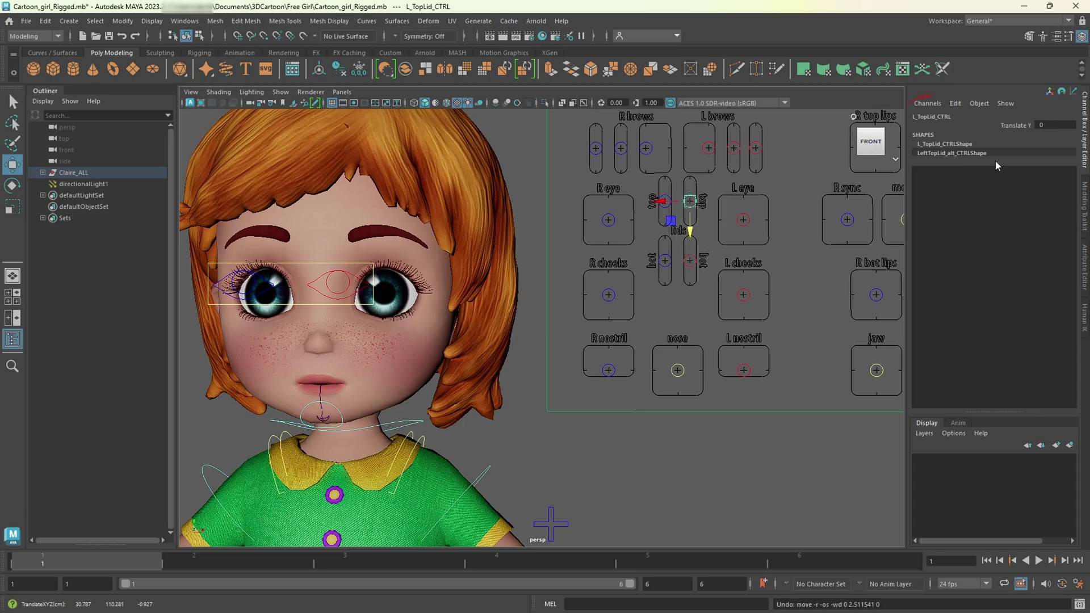
pyautogui.click(1042, 125)
pyautogui.write('1')
pyautogui.press('Return')
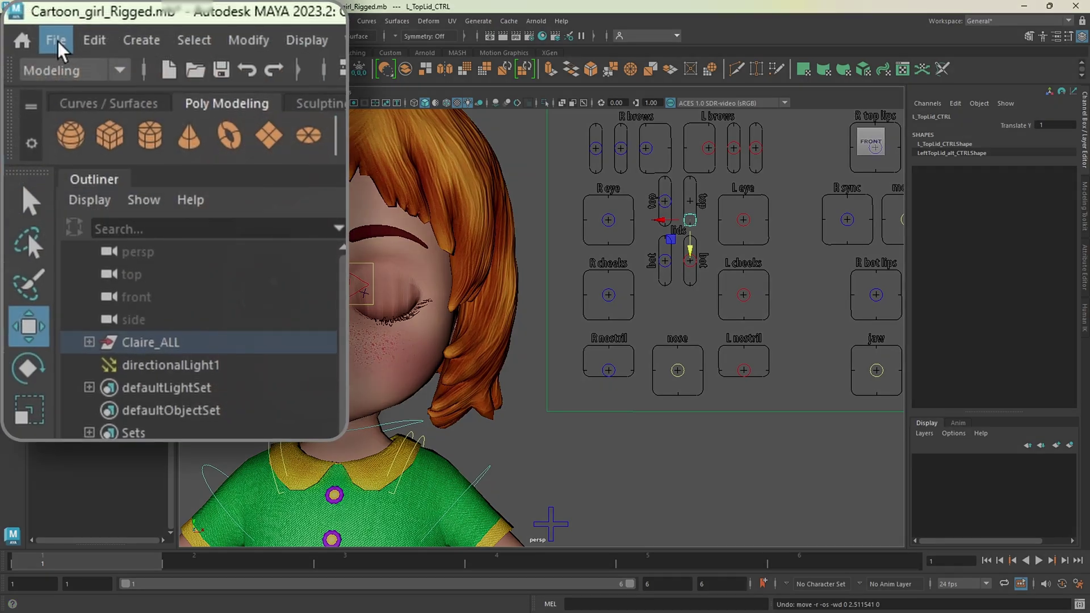
pyautogui.click(27, 21)
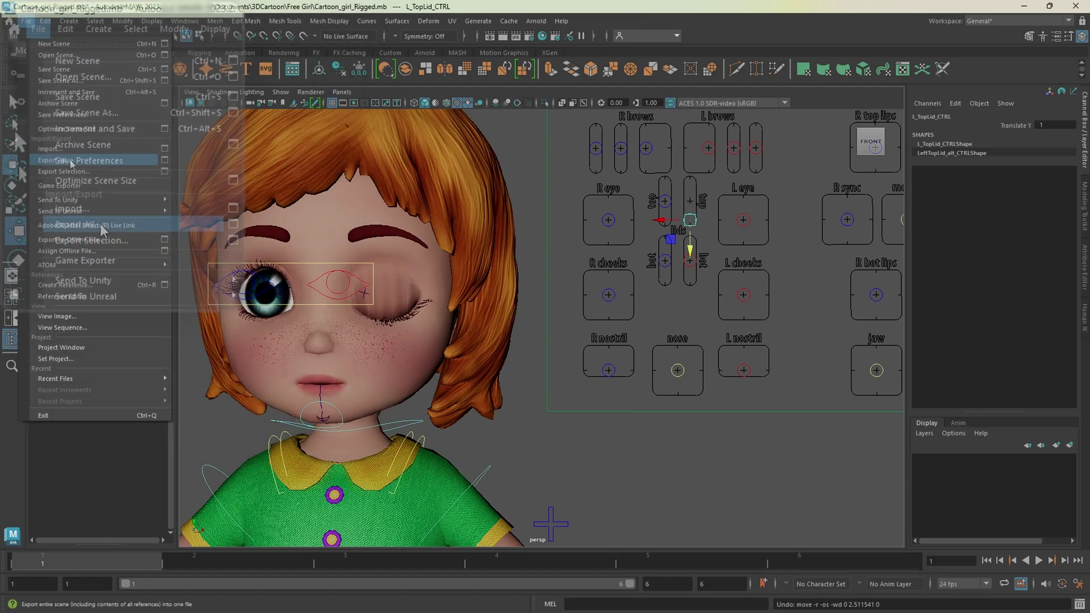
# Export All to the Expressions folder as Eye_Blink_L, matching the EyeBlink slider name in Character Creator.
pyautogui.click(72, 161)
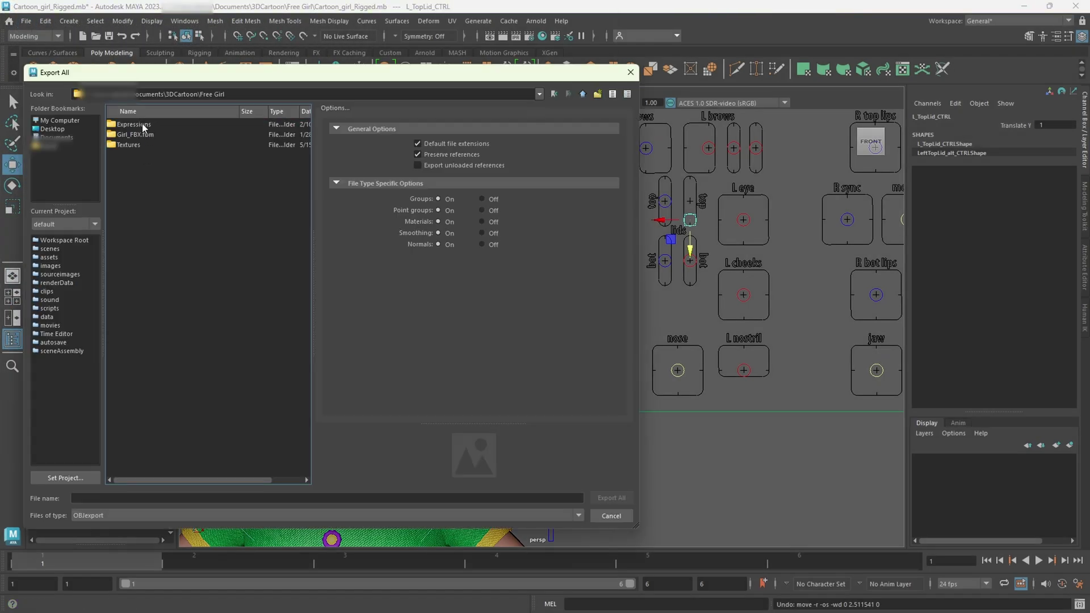
pyautogui.doubleClick(141, 124)
pyautogui.click(132, 499)
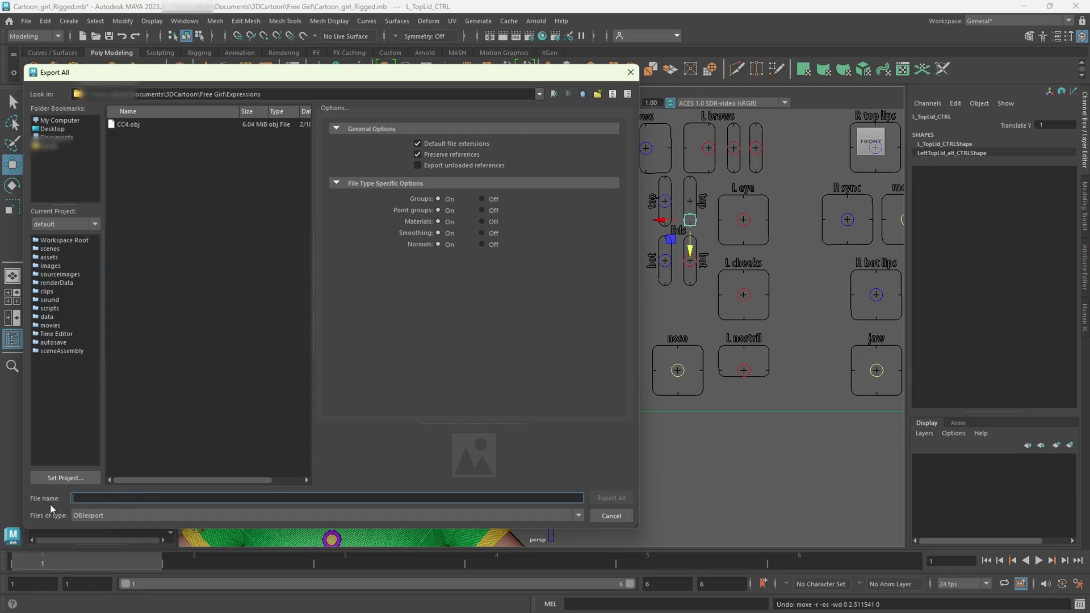
pyautogui.hotkey('alt', 'Tab')
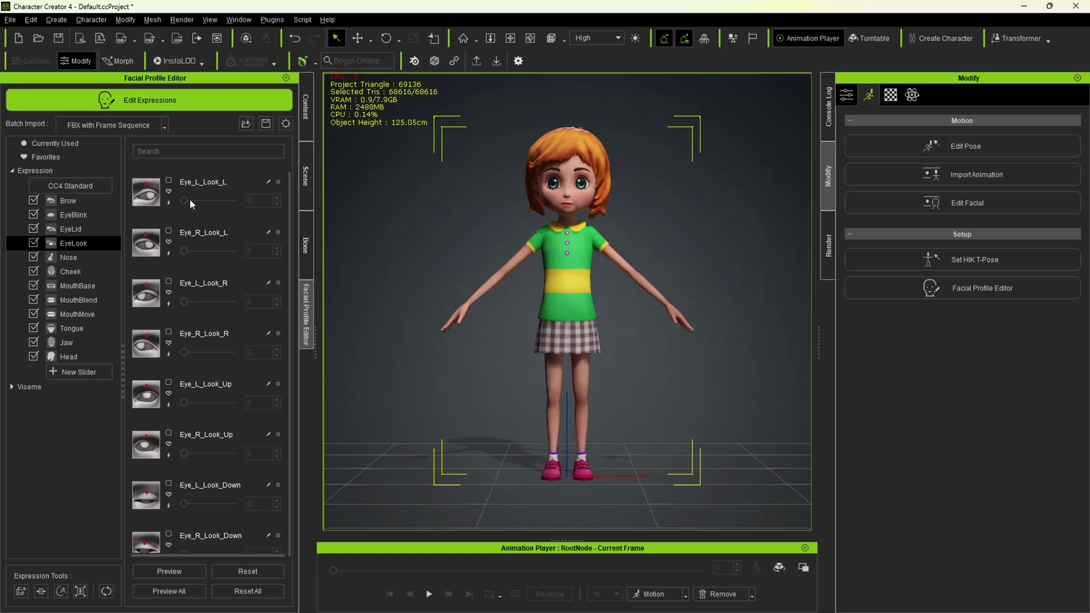
pyautogui.click(87, 215)
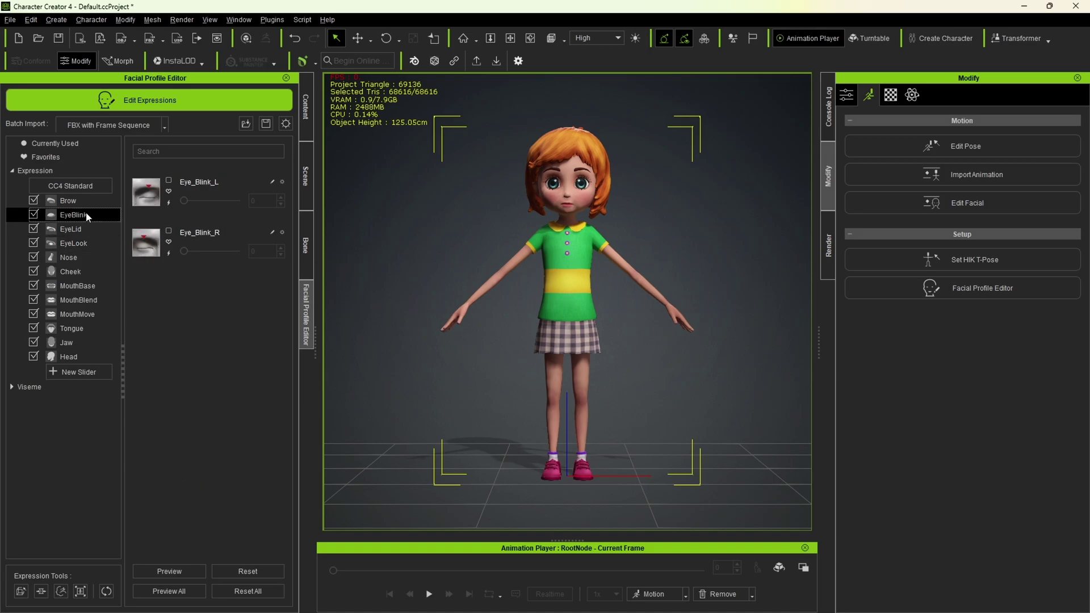
pyautogui.hotkey('alt', 'Tab')
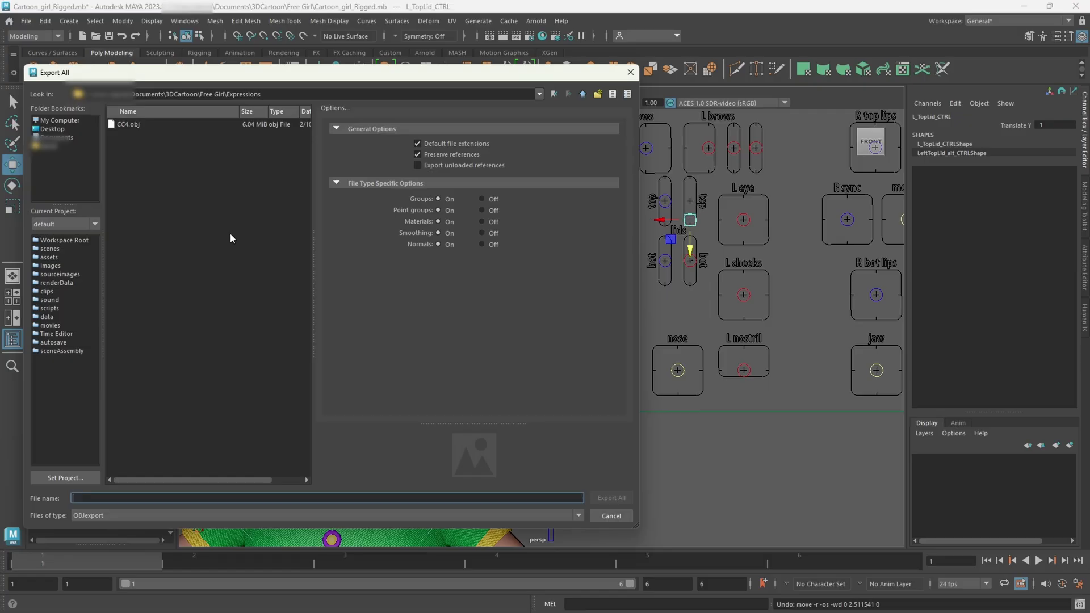
pyautogui.write('Eye_Blink_')
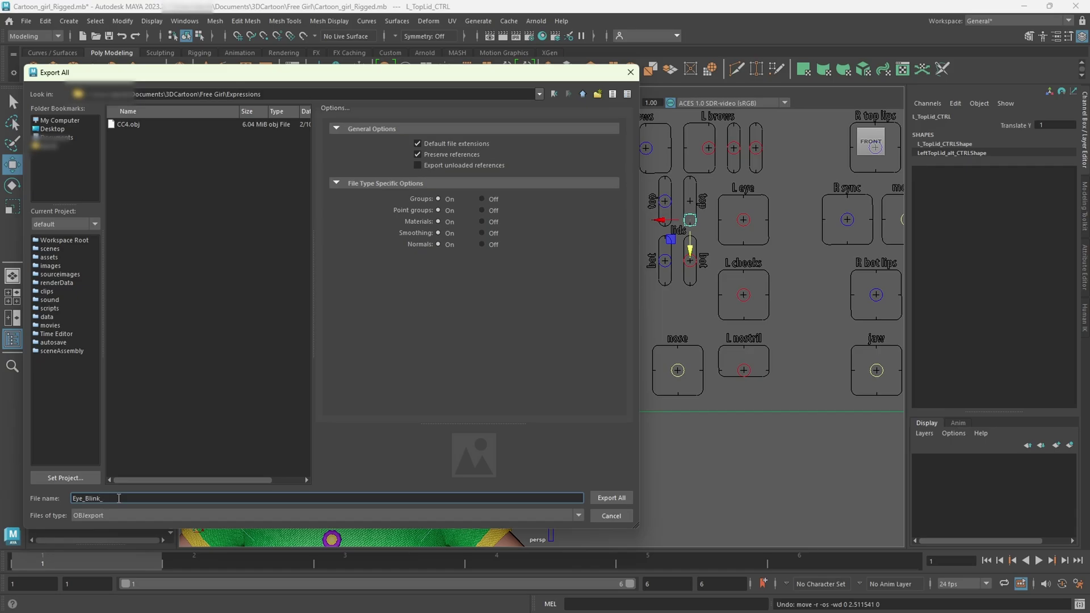
pyautogui.write('L')
pyautogui.click(610, 499)
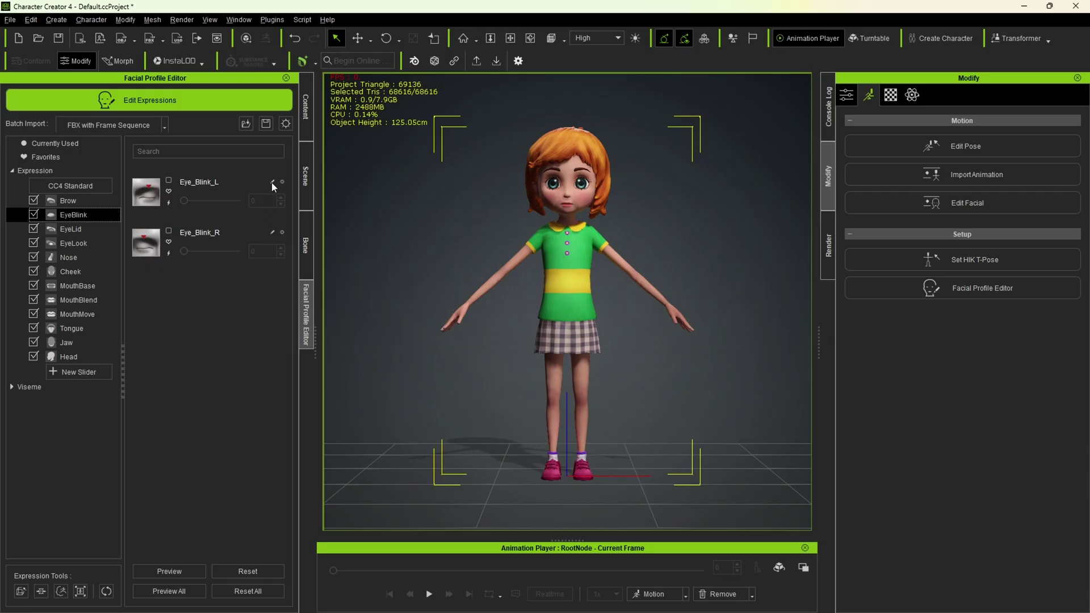
# Load Eye_Blink_L.obj as the Eye_Blink_L morph, with CC4.ObjKey as the checksum file.
pyautogui.click(272, 182)
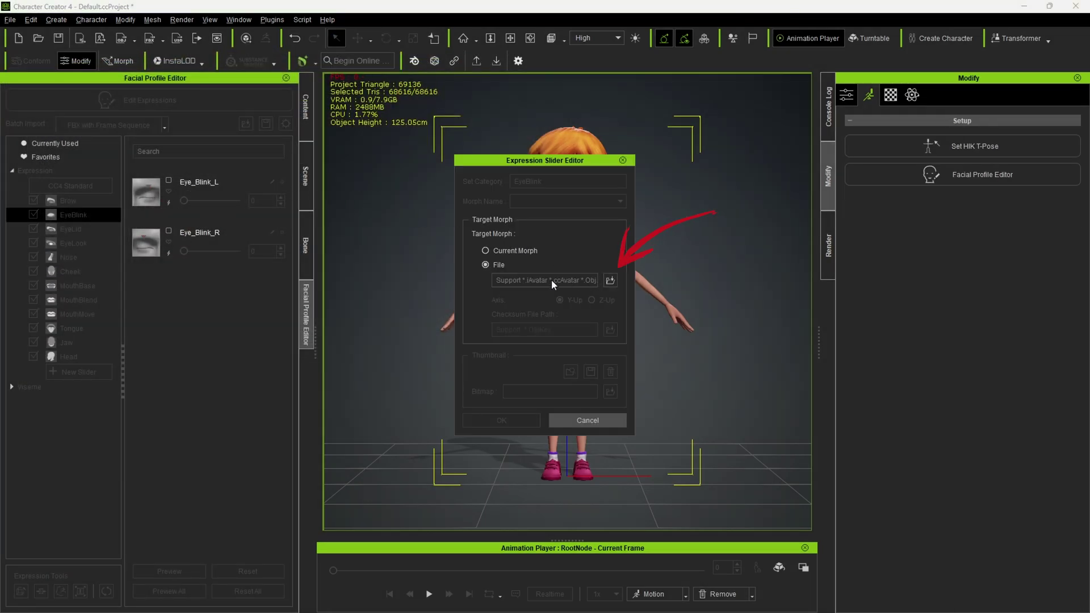
pyautogui.click(610, 280)
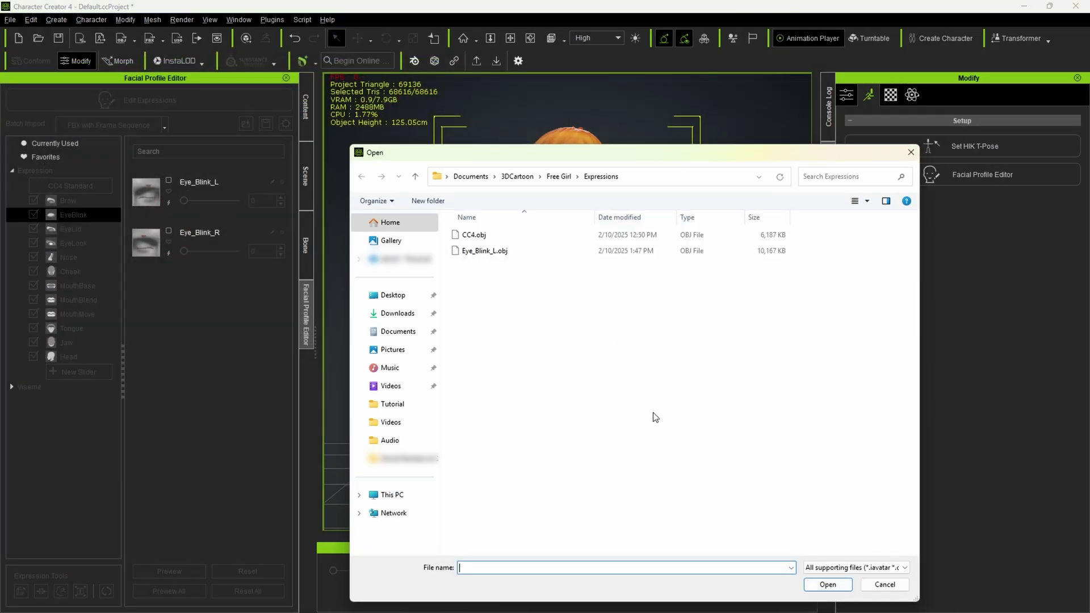
pyautogui.click(483, 251)
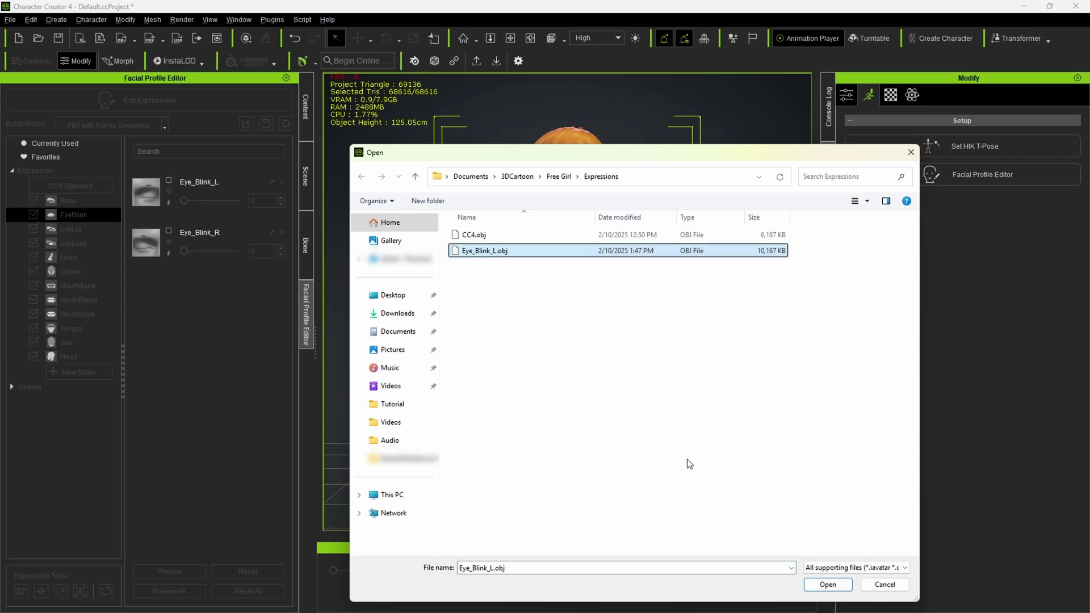
pyautogui.click(835, 584)
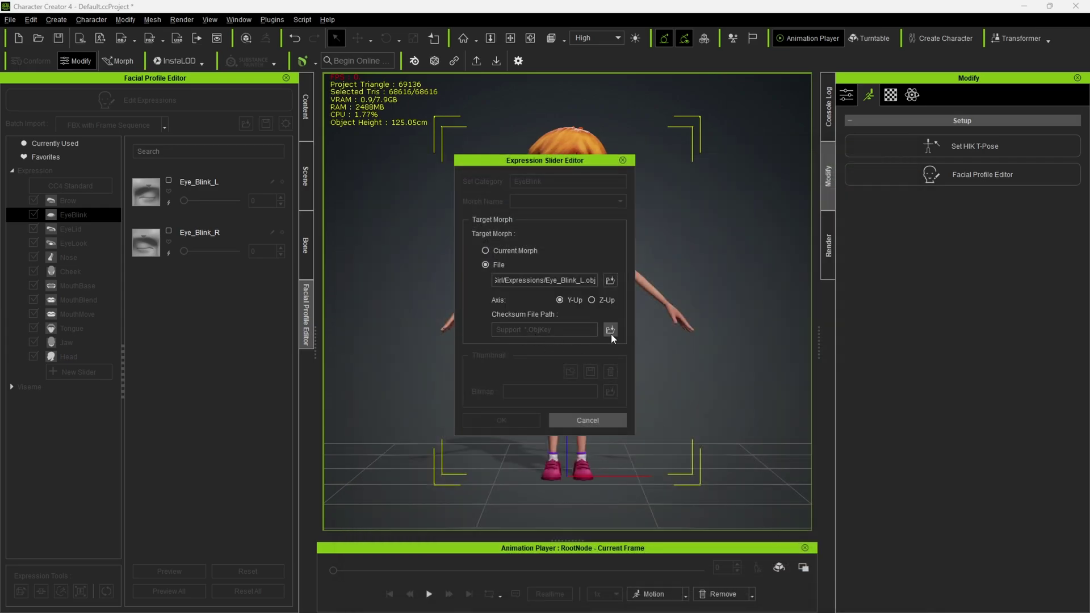
pyautogui.click(611, 330)
pyautogui.click(487, 236)
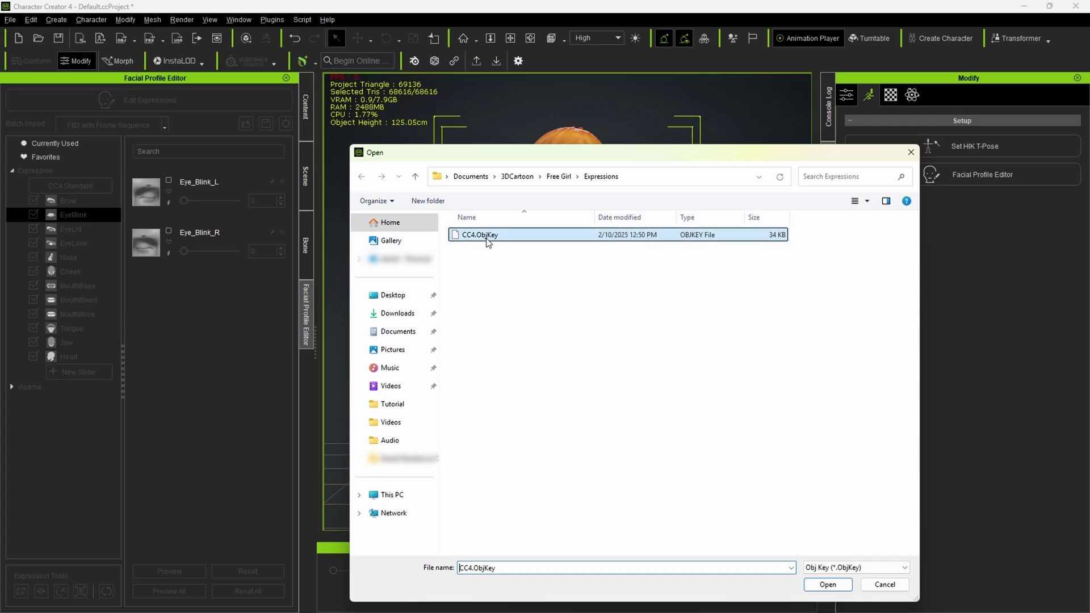
pyautogui.click(828, 586)
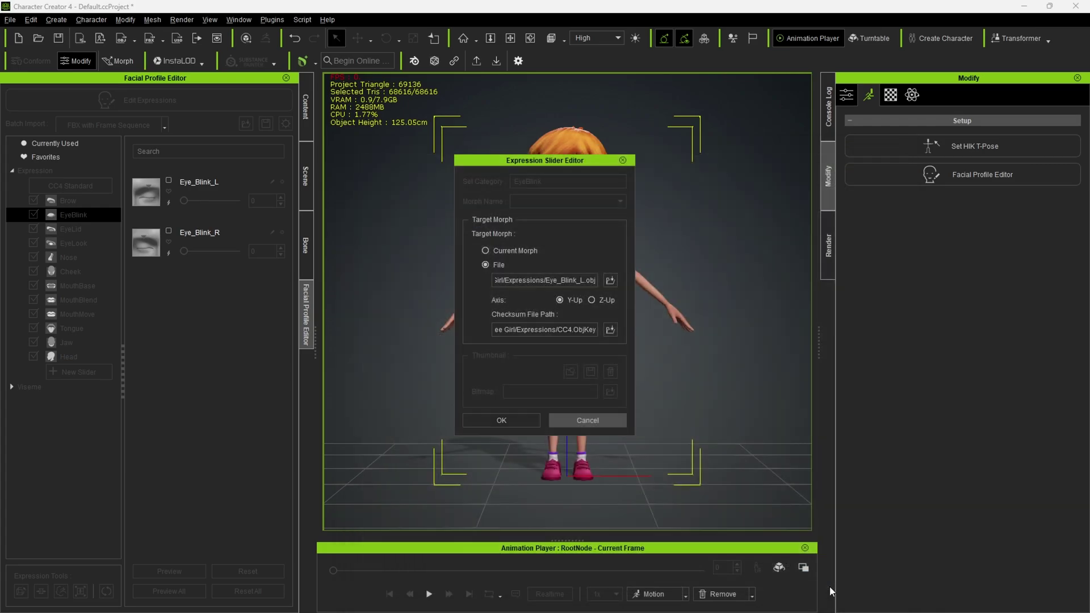
pyautogui.click(496, 421)
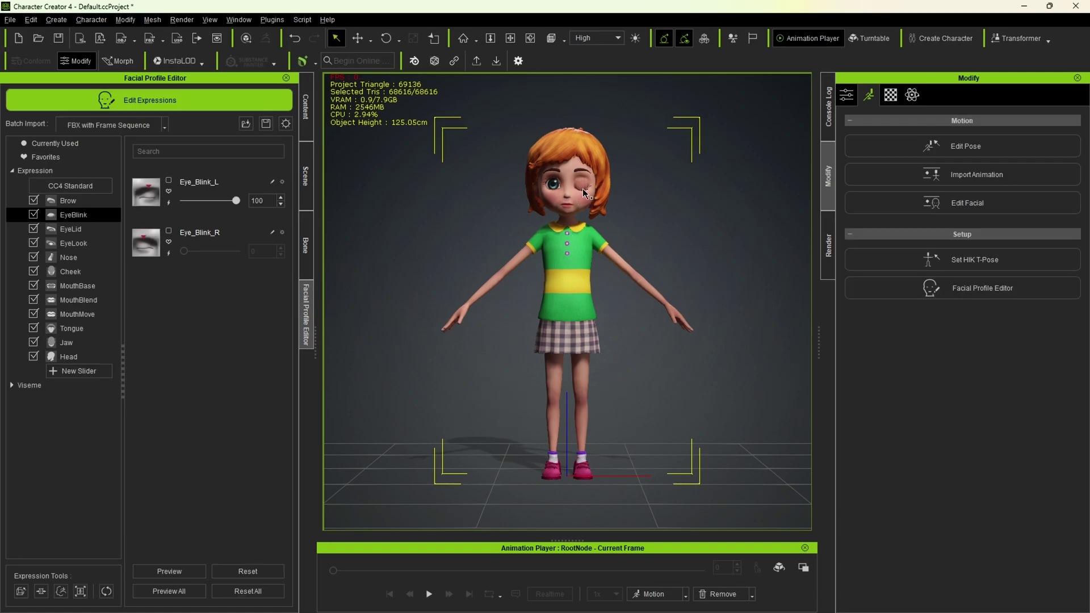
# Switch to the Face camera view and scrub Eye_Blink_L to watch her left eye close and reopen.
pyautogui.click(565, 40)
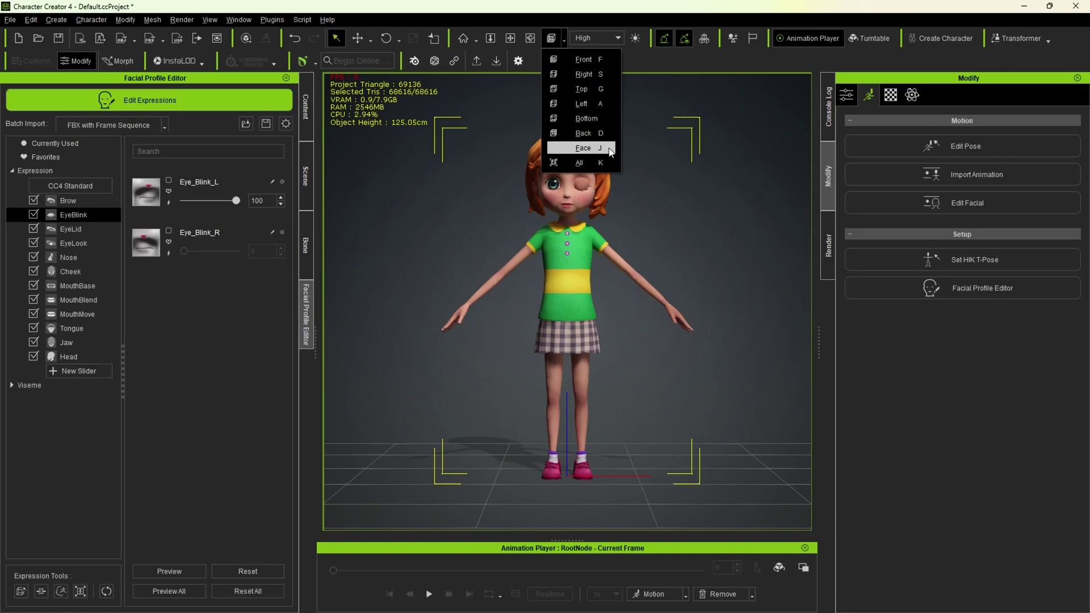
pyautogui.click(583, 147)
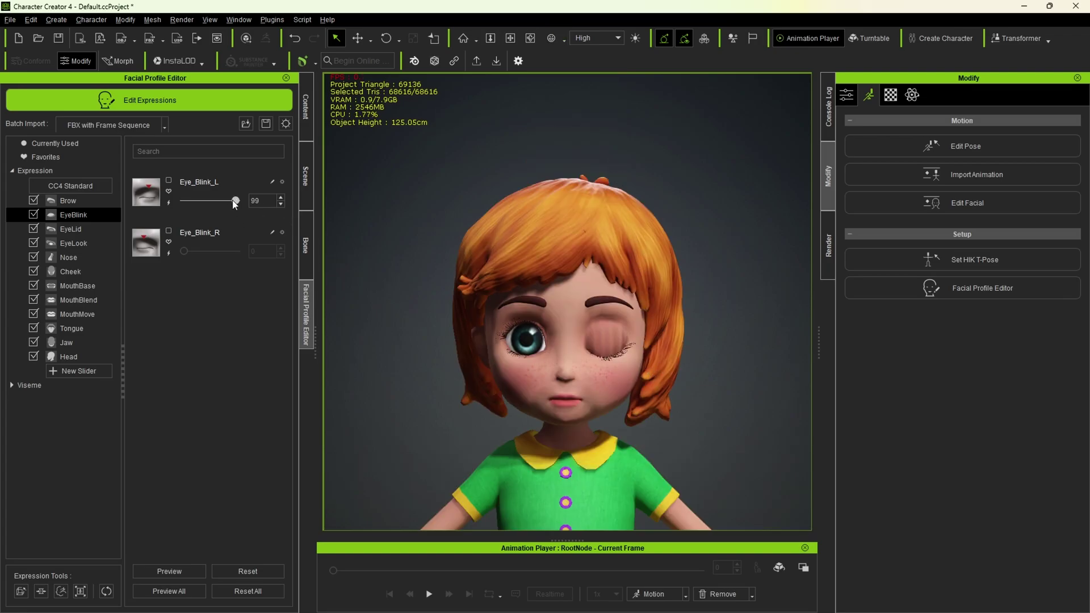
pyautogui.moveTo(233, 205); pyautogui.dragTo(253, 222)
pyautogui.moveTo(730, 440); pyautogui.dragTo(597, 385, button='right')
pyautogui.moveTo(235, 202); pyautogui.dragTo(258, 245)
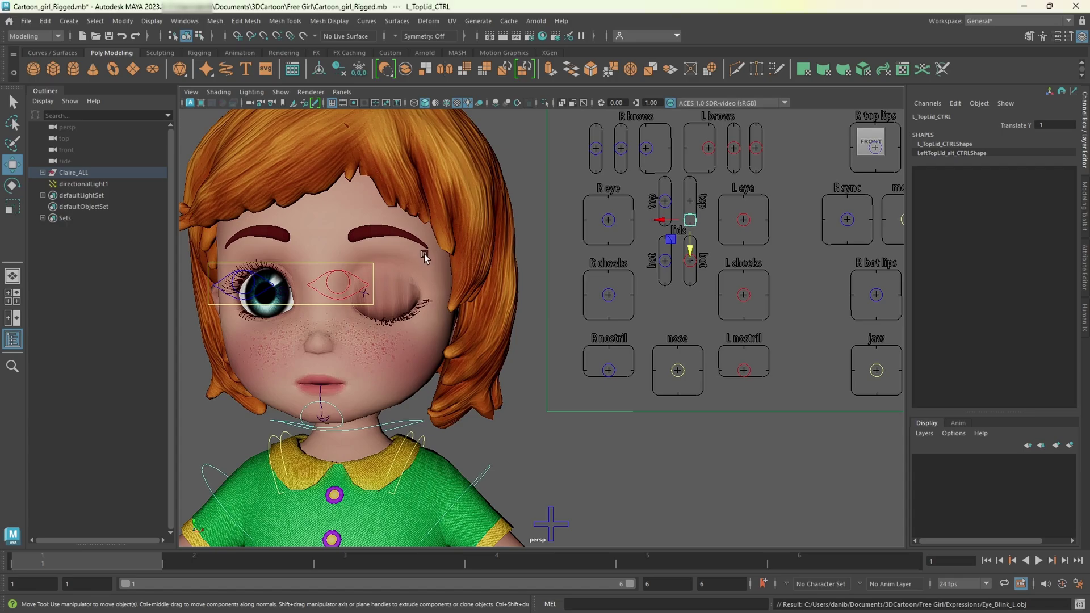
# Select the rig's Main control and set Translate Y 0.03 and Translate Z 2.51.
pyautogui.scroll(-8, 513, 360)
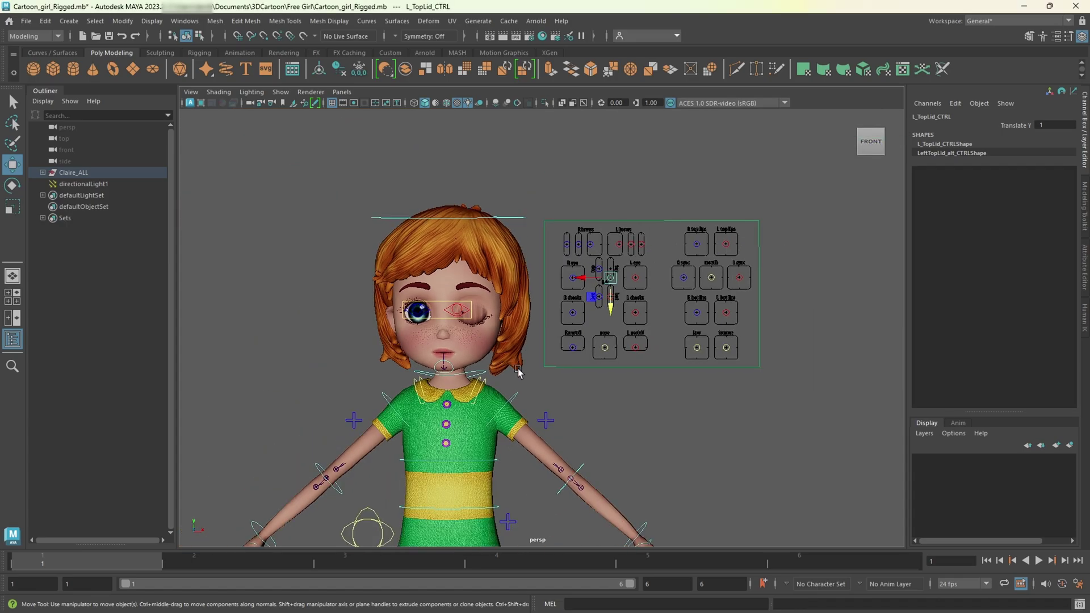
pyautogui.keyDown('alt'); pyautogui.moveTo(584, 393); pyautogui.dragTo(585, 400); pyautogui.keyUp('alt')
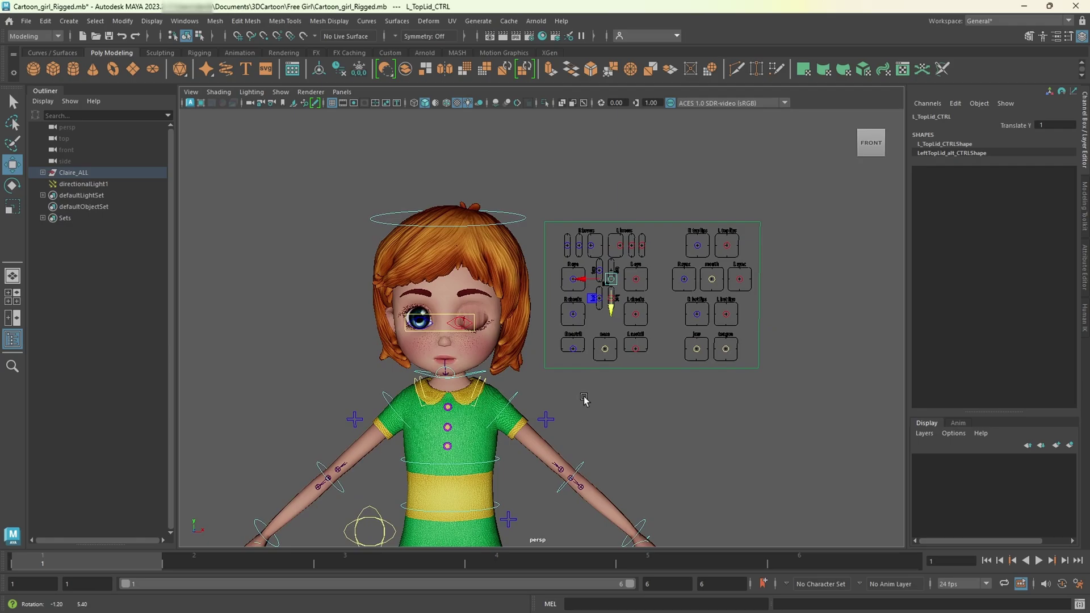
pyautogui.keyDown('alt'); pyautogui.moveTo(585, 400); pyautogui.dragTo(555, 425, button='middle'); pyautogui.keyUp('alt')
pyautogui.scroll(5, 555, 426)
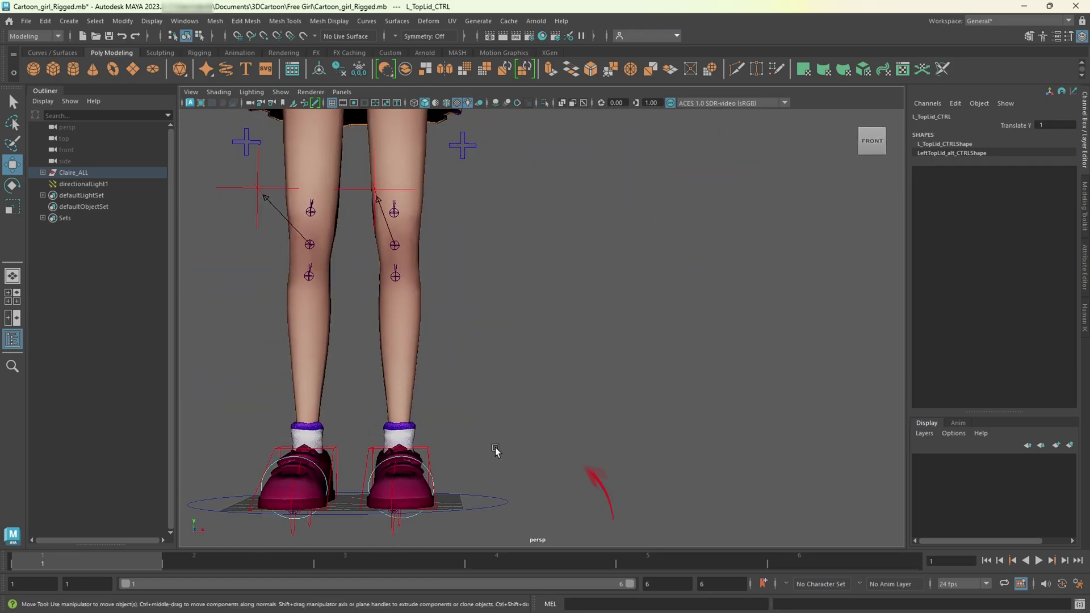
pyautogui.click(499, 440)
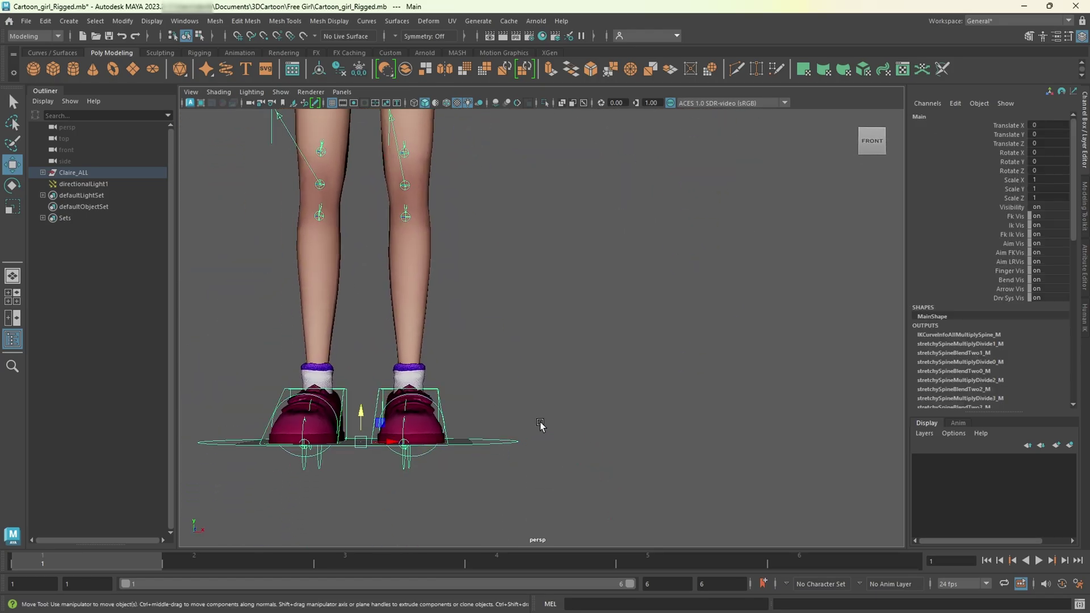
pyautogui.click(393, 442)
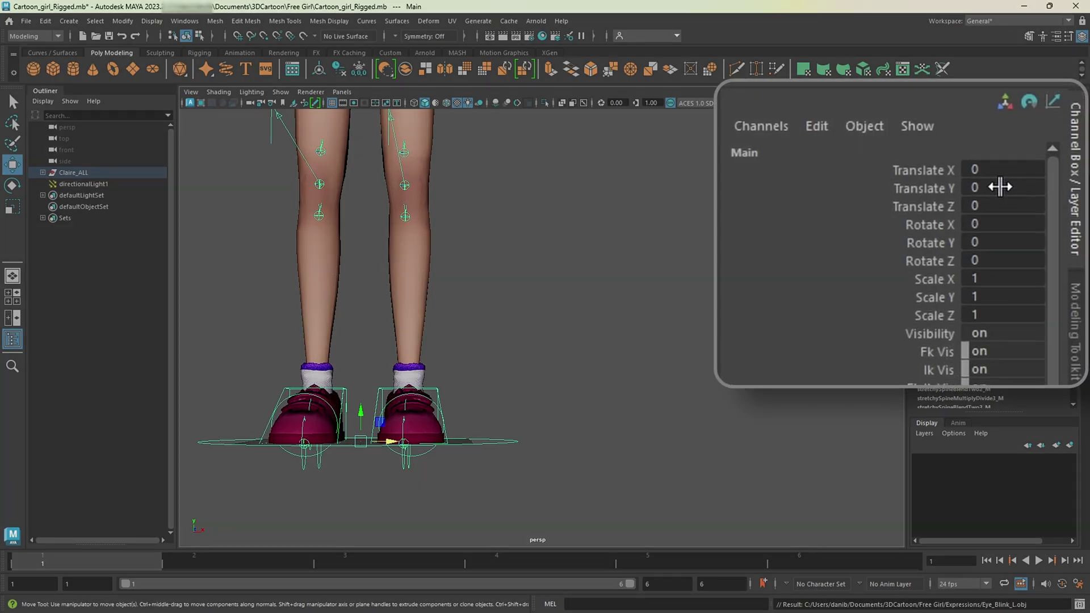
pyautogui.click(1054, 134)
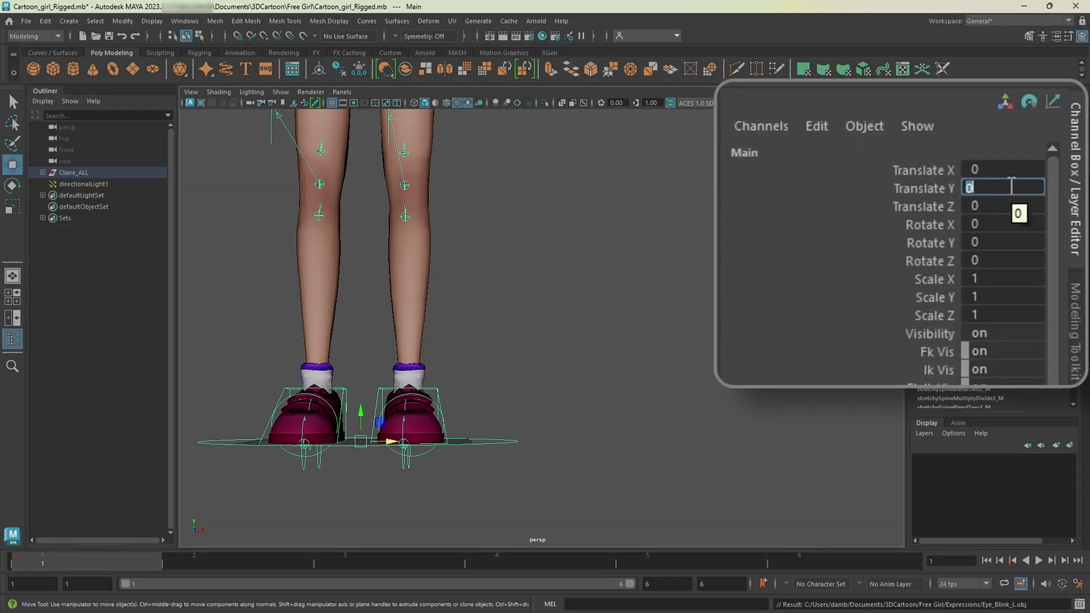
pyautogui.write('0.03')
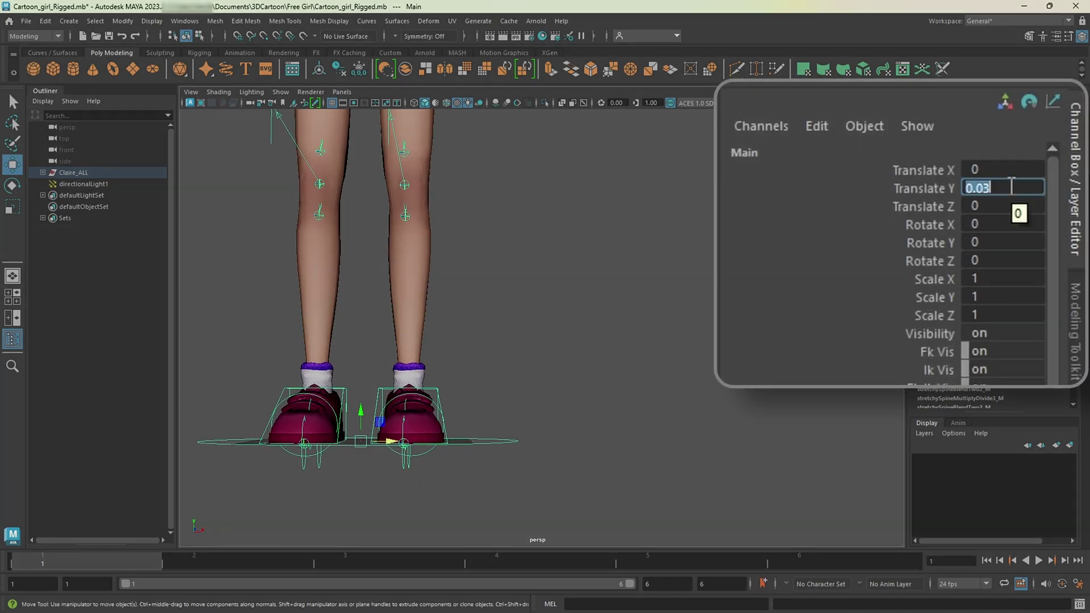
pyautogui.click(1006, 207)
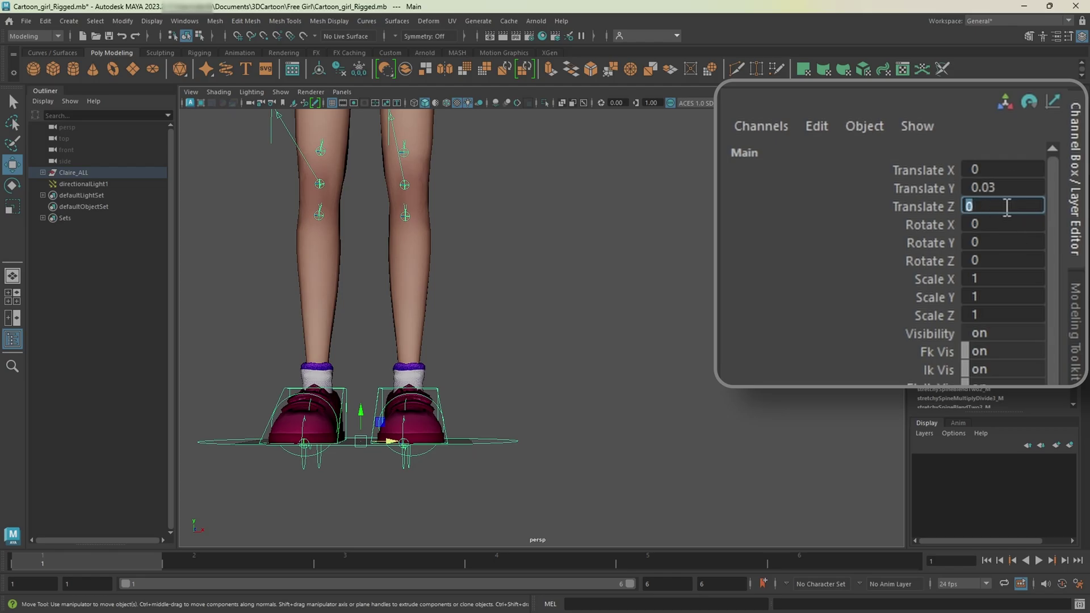
pyautogui.write('2.51')
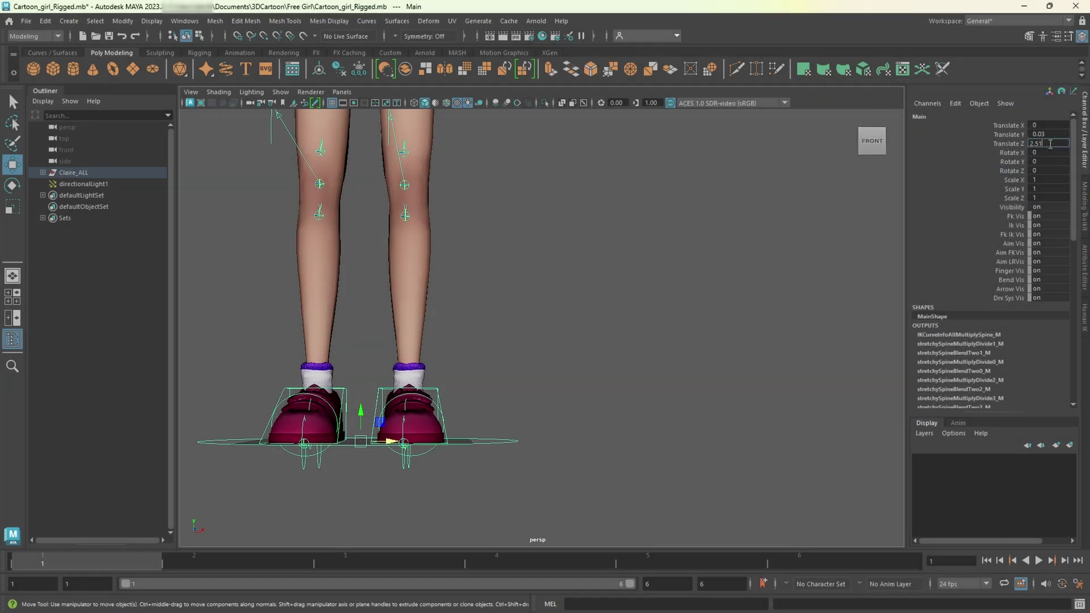
pyautogui.press('Return')
# Export All over the existing Eye_Blink_L.obj, confirming the replacement.
pyautogui.click(681, 227)
pyautogui.click(26, 21)
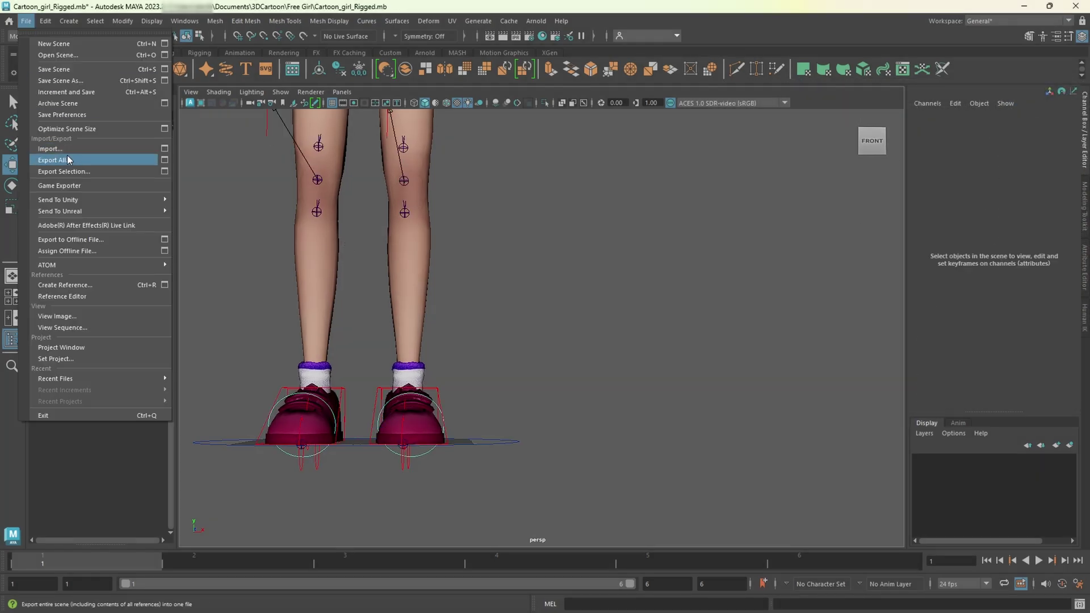
pyautogui.click(67, 159)
pyautogui.click(157, 126)
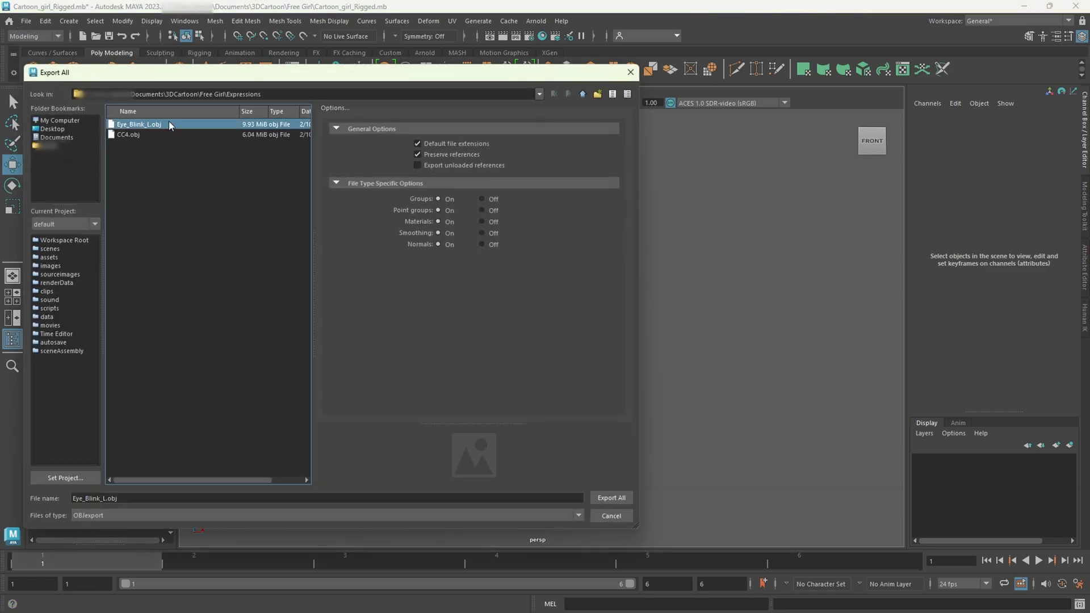
pyautogui.click(625, 496)
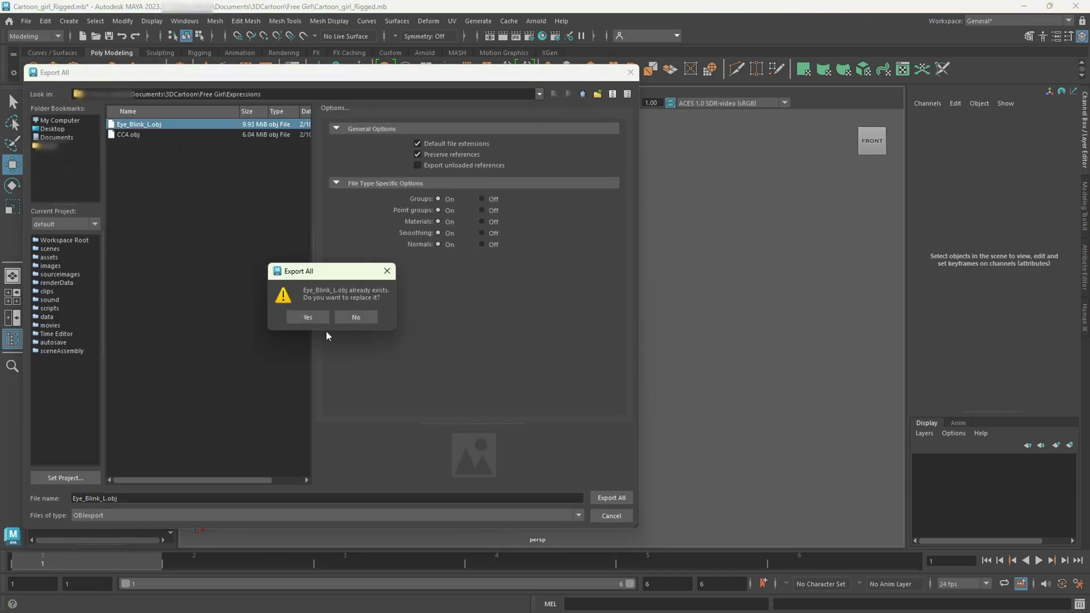
pyautogui.click(307, 317)
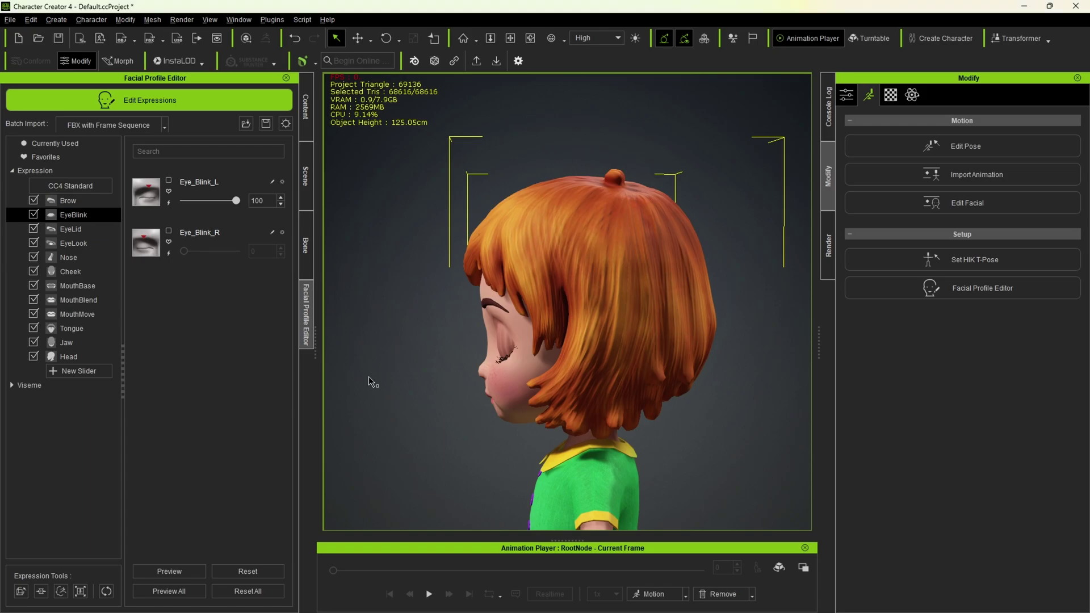
# Reload the re-exported Eye_Blink_L.obj into the Eye_Blink_L expression with the CC4.ObjKey checksum.
pyautogui.click(273, 184)
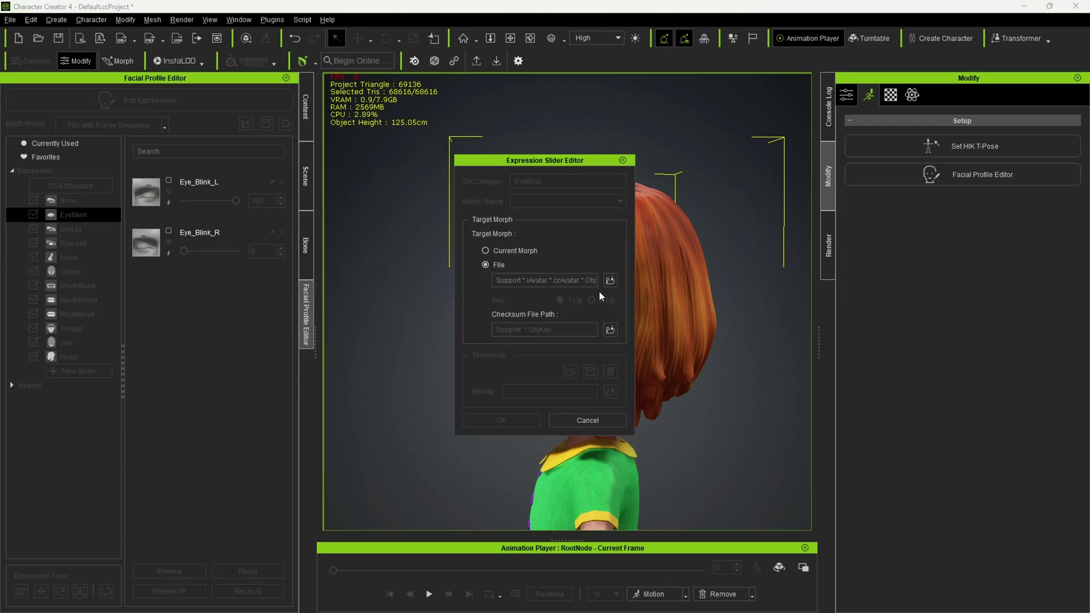
pyautogui.click(598, 289)
pyautogui.click(477, 251)
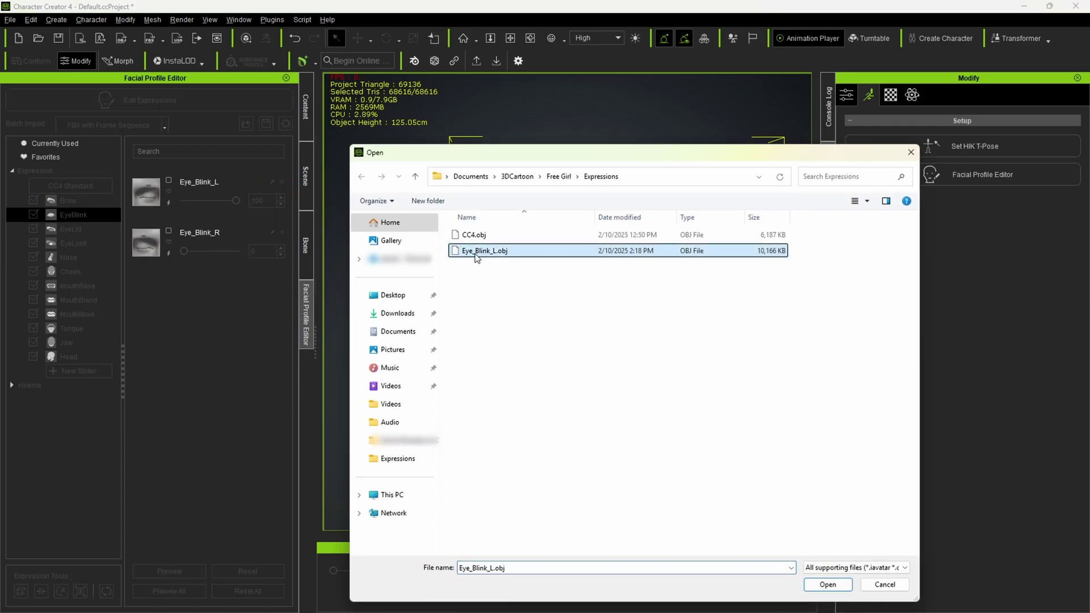
pyautogui.click(820, 585)
pyautogui.click(612, 331)
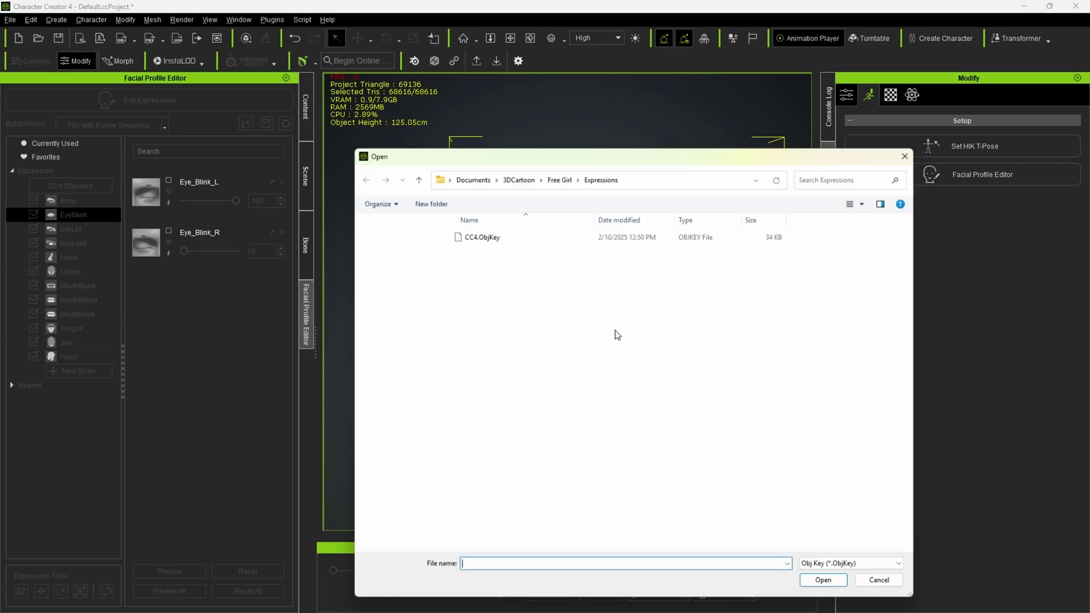
pyautogui.click(489, 235)
pyautogui.click(826, 585)
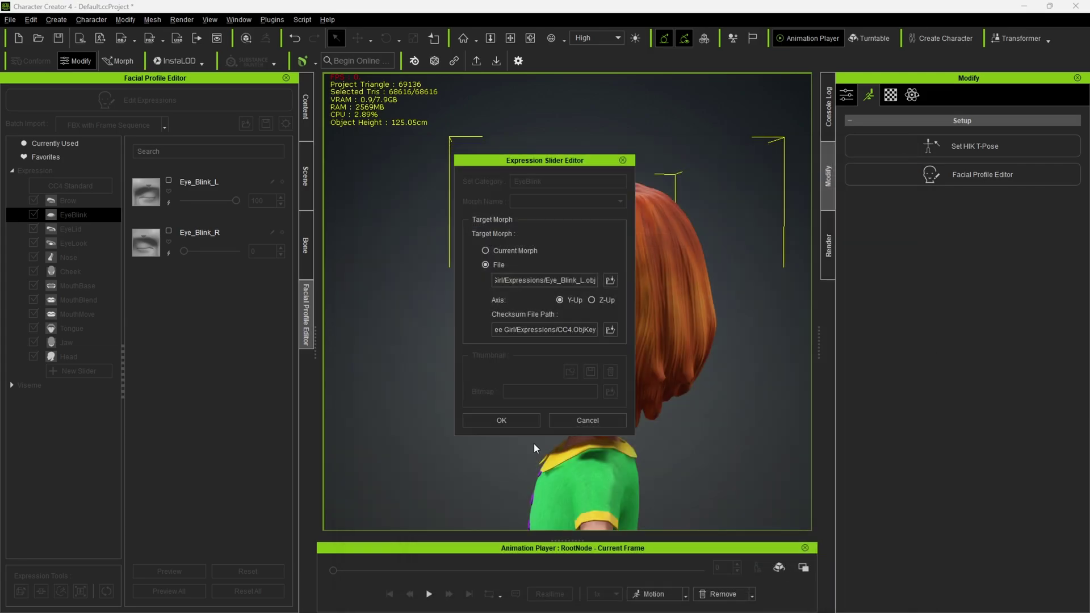
pyautogui.click(508, 420)
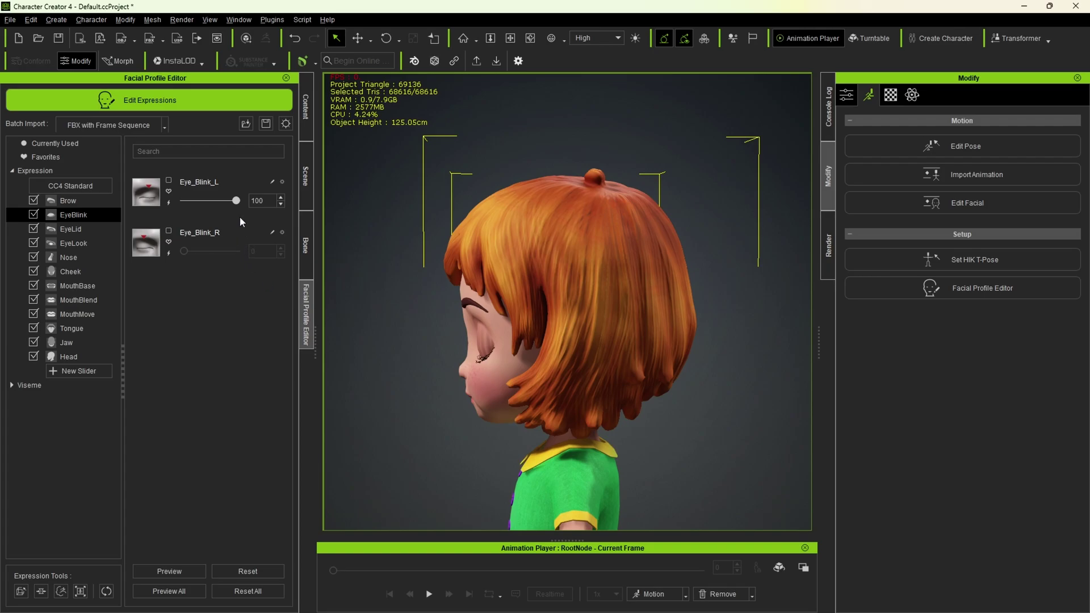
# Test the Eye_Blink_L slider, switch the camera to Front then Face, and reset it to 0.
pyautogui.moveTo(236, 201); pyautogui.dragTo(174, 220)
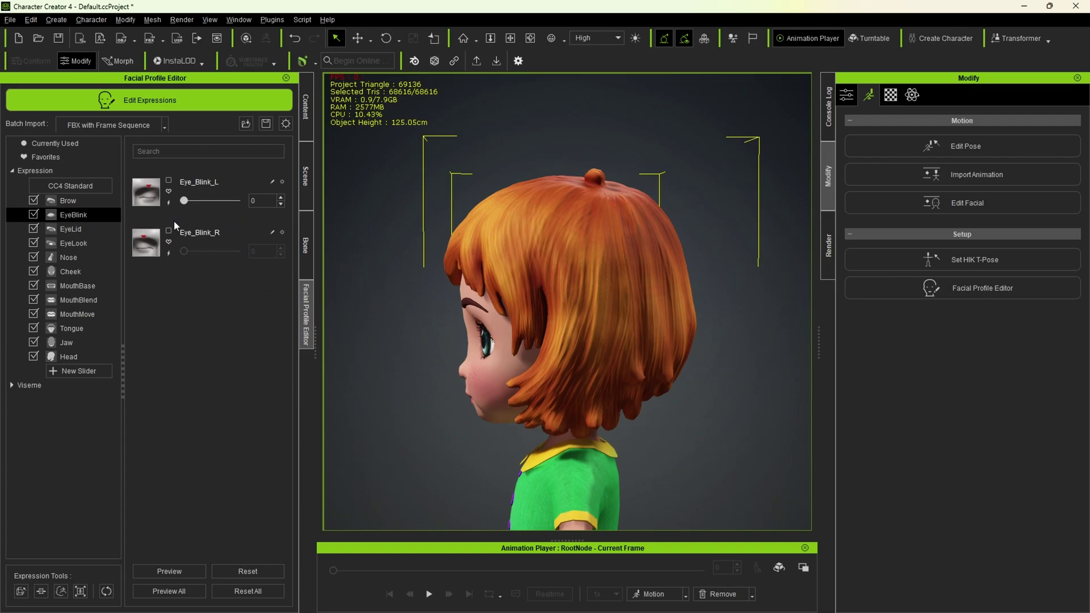
pyautogui.click(563, 39)
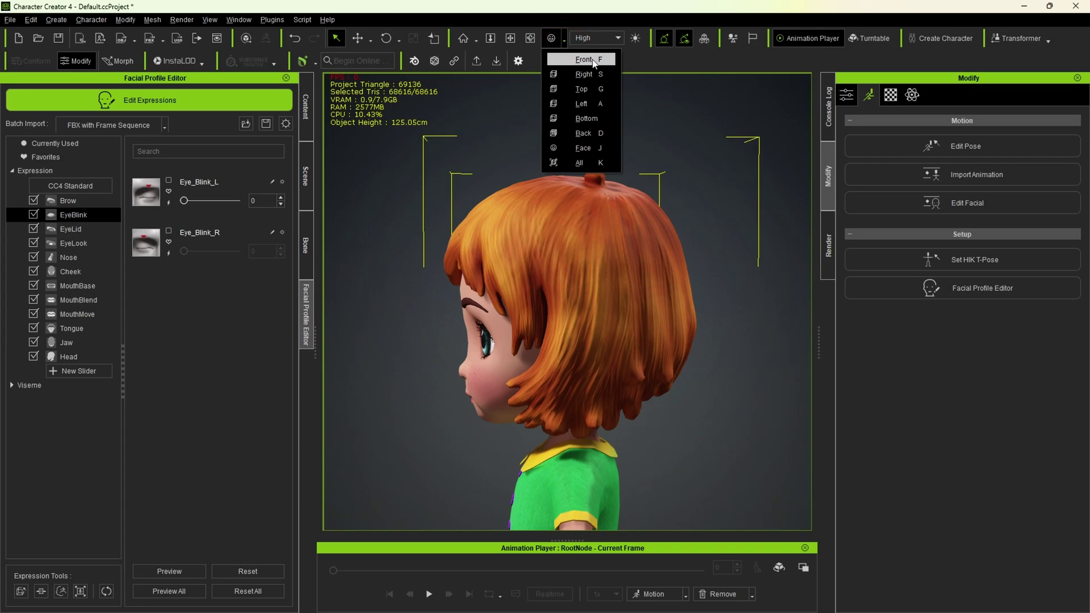
pyautogui.click(604, 61)
pyautogui.click(564, 44)
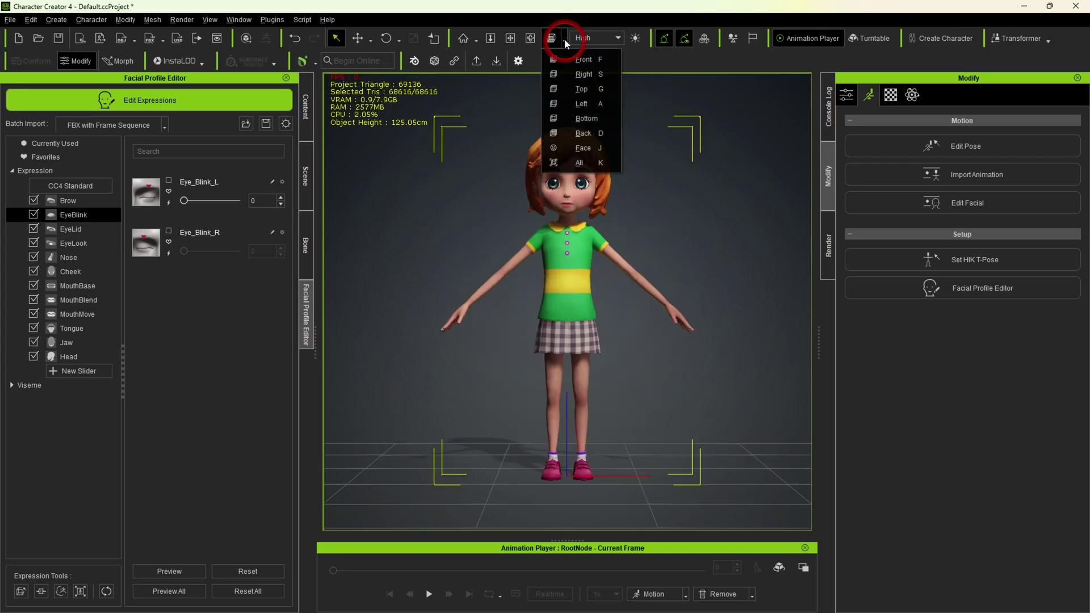
pyautogui.click(605, 151)
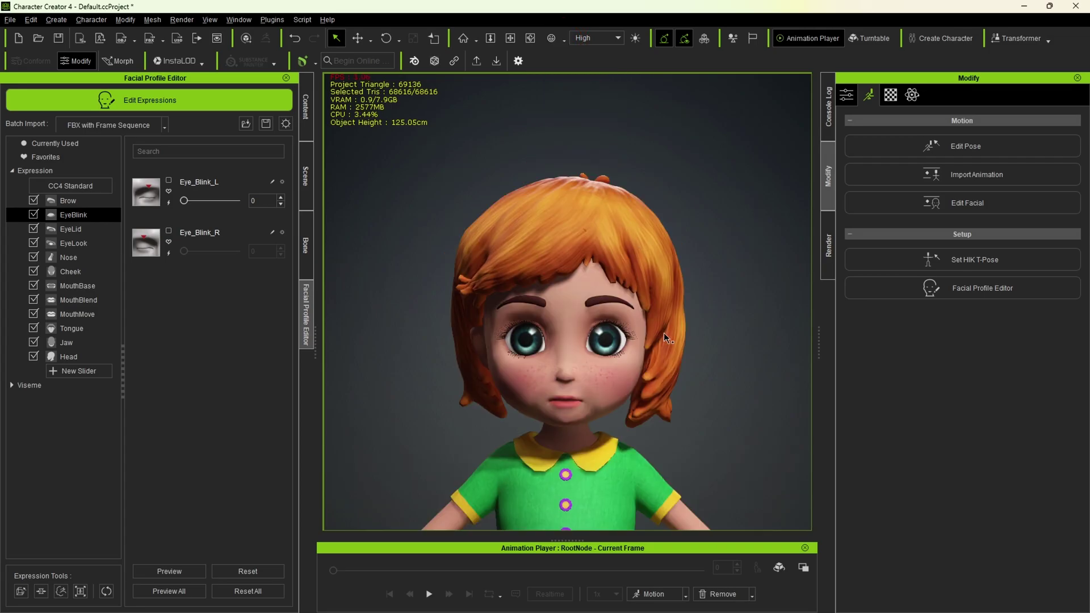
pyautogui.moveTo(196, 200); pyautogui.dragTo(172, 212)
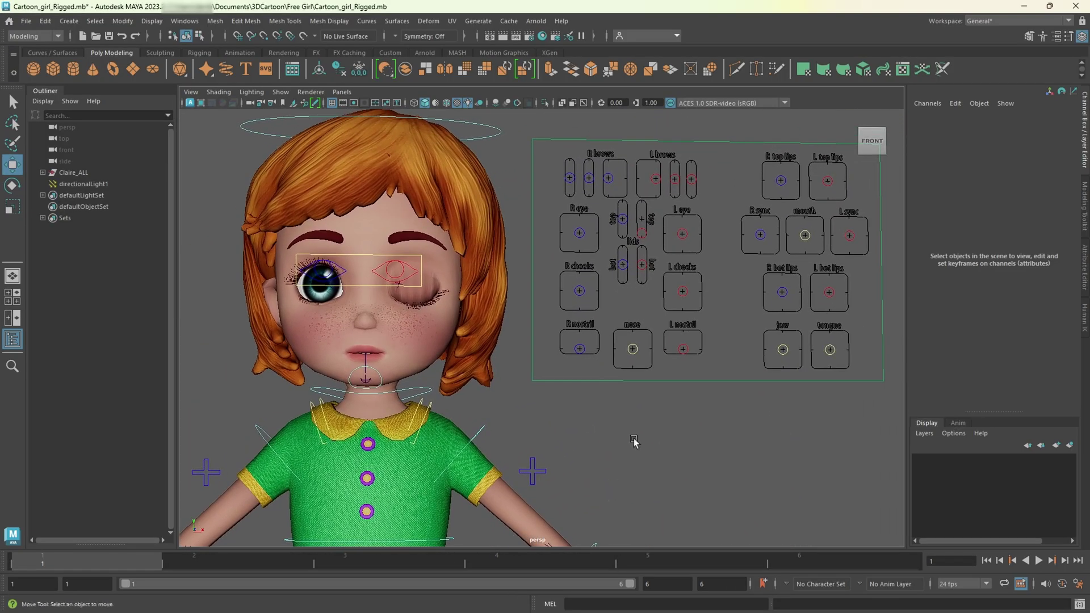
# Set L_TopLid_CTRL Translate Y to 0 and R_TopLid_CTRL Translate Y to 1, closing the right eye.
pyautogui.click(641, 233)
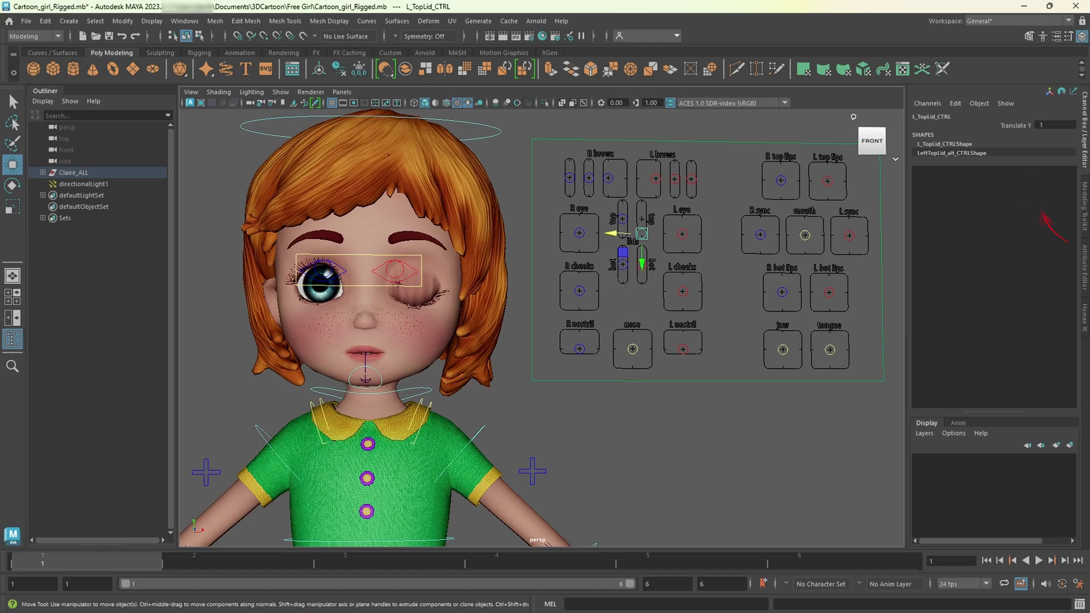
pyautogui.write('0')
pyautogui.press('Return')
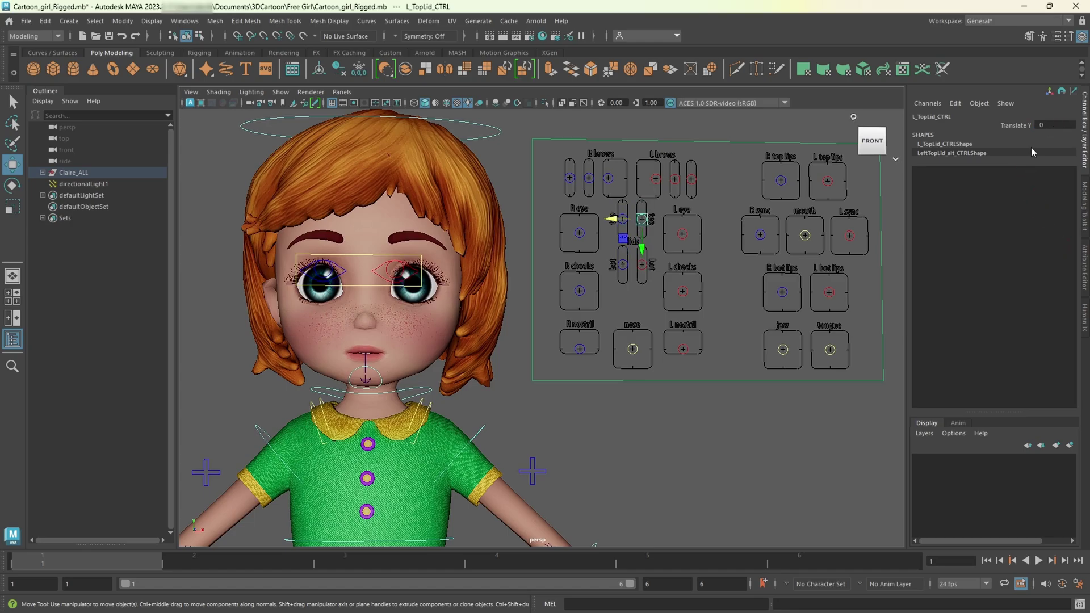
pyautogui.click(649, 304)
pyautogui.click(625, 222)
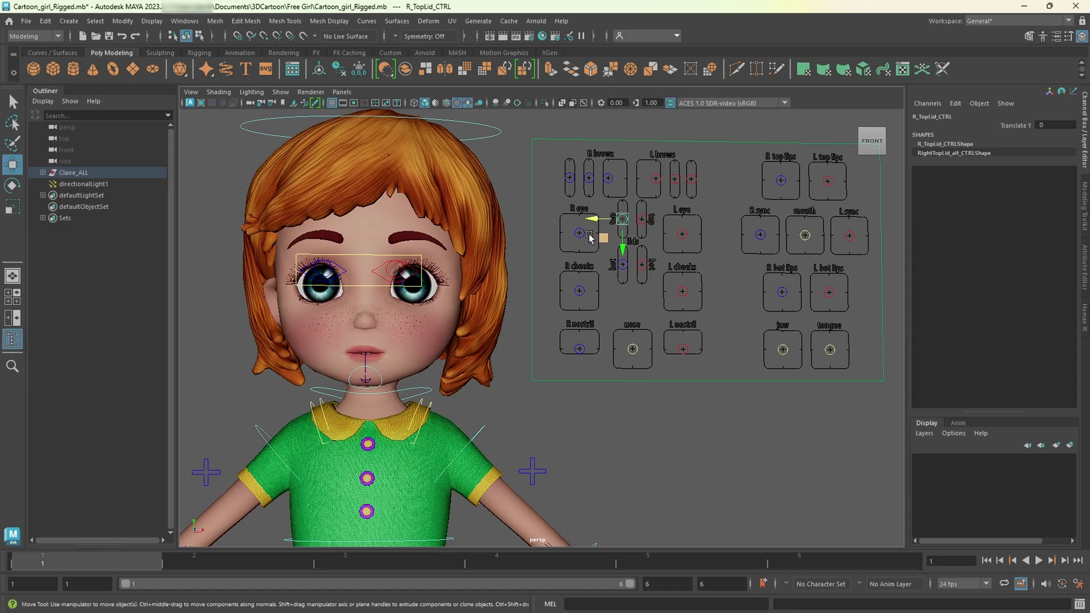
pyautogui.click(1052, 125)
pyautogui.write('1')
pyautogui.press('Return')
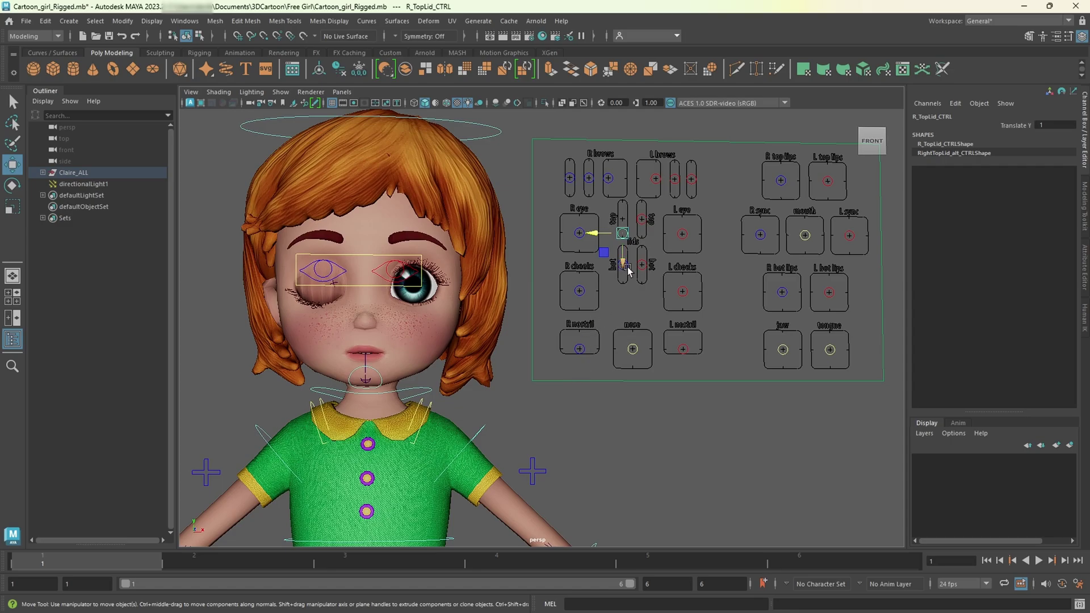
# Export All as Eye_Blink_R.obj, changing the L in the old file name to R.
pyautogui.click(26, 21)
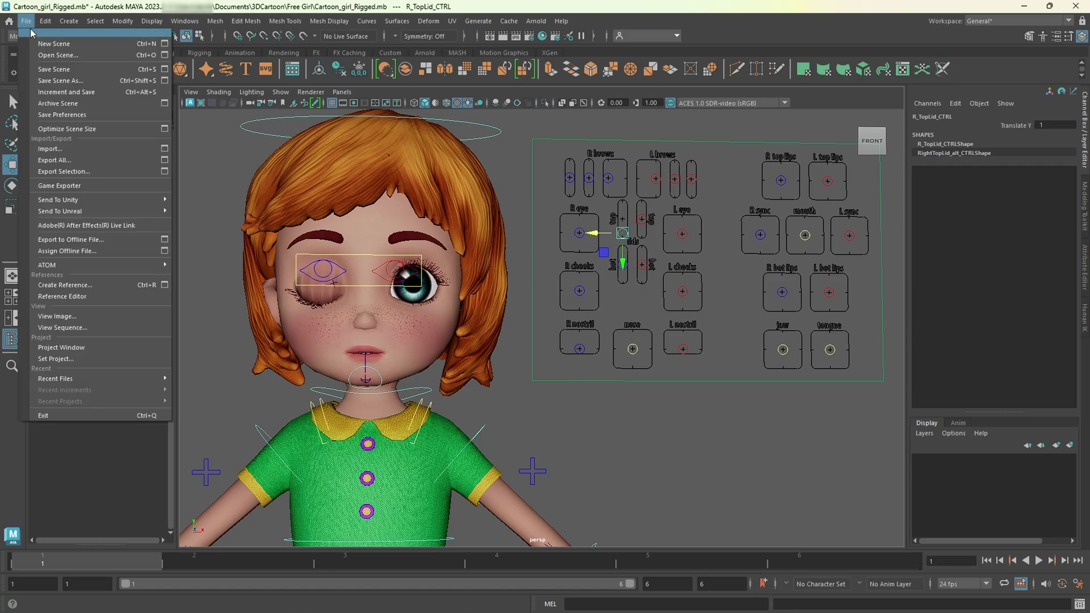
pyautogui.click(61, 159)
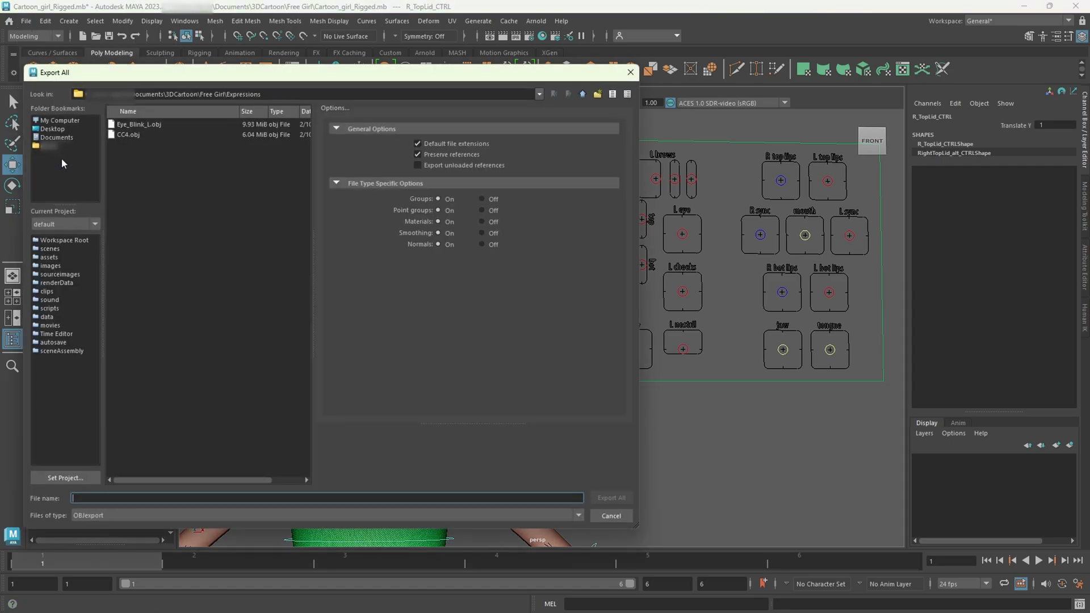
pyautogui.click(143, 125)
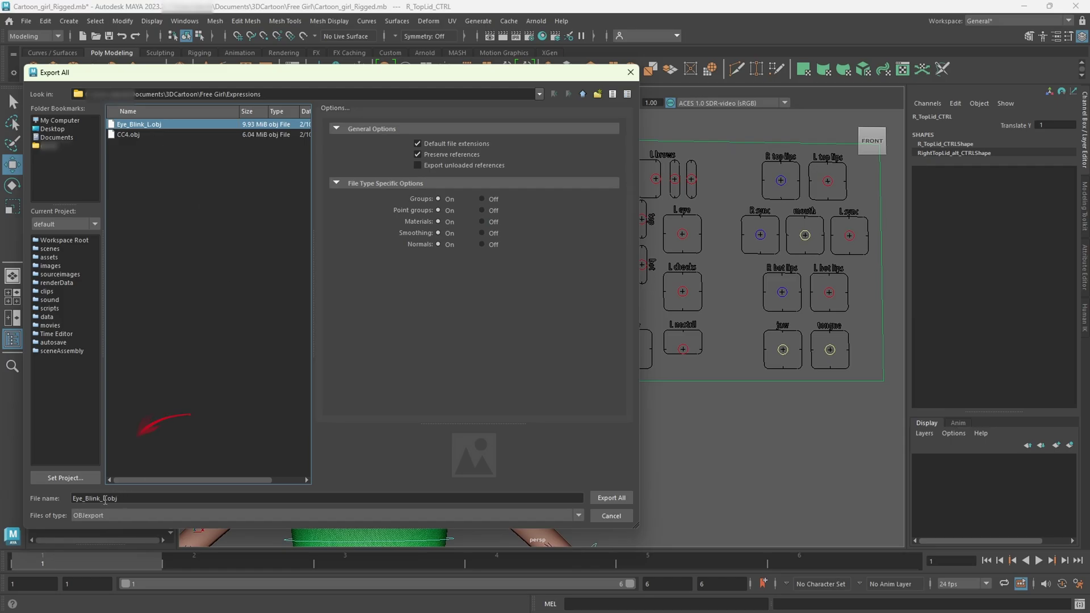
pyautogui.click(153, 496)
pyautogui.press('Left')
pyautogui.press('Left')
pyautogui.press('Left')
pyautogui.press('Left')
pyautogui.press('BackSpace')
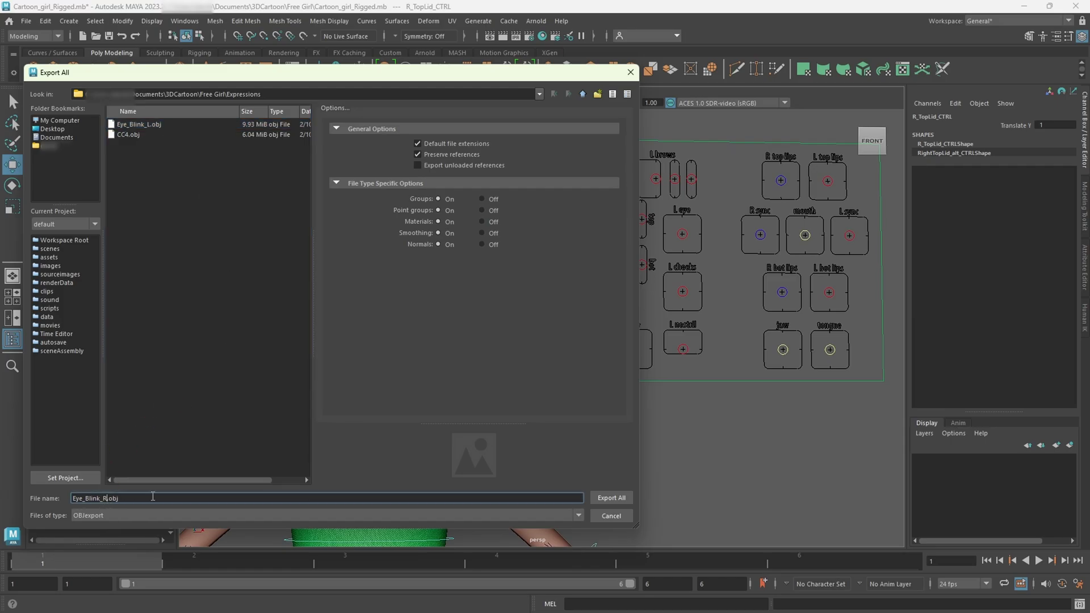
pyautogui.write('R')
pyautogui.click(617, 500)
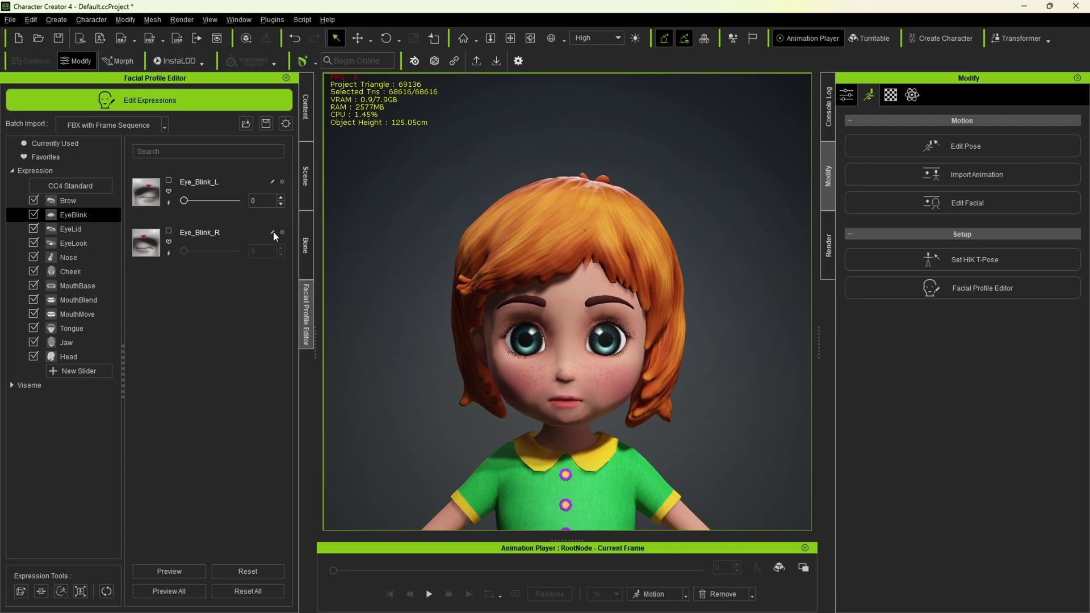
# Load Eye_Blink_R.obj with the CC4.ObjKey checksum into Eye_Blink_R and test it at half strength.
pyautogui.click(274, 232)
pyautogui.click(611, 280)
pyautogui.click(483, 266)
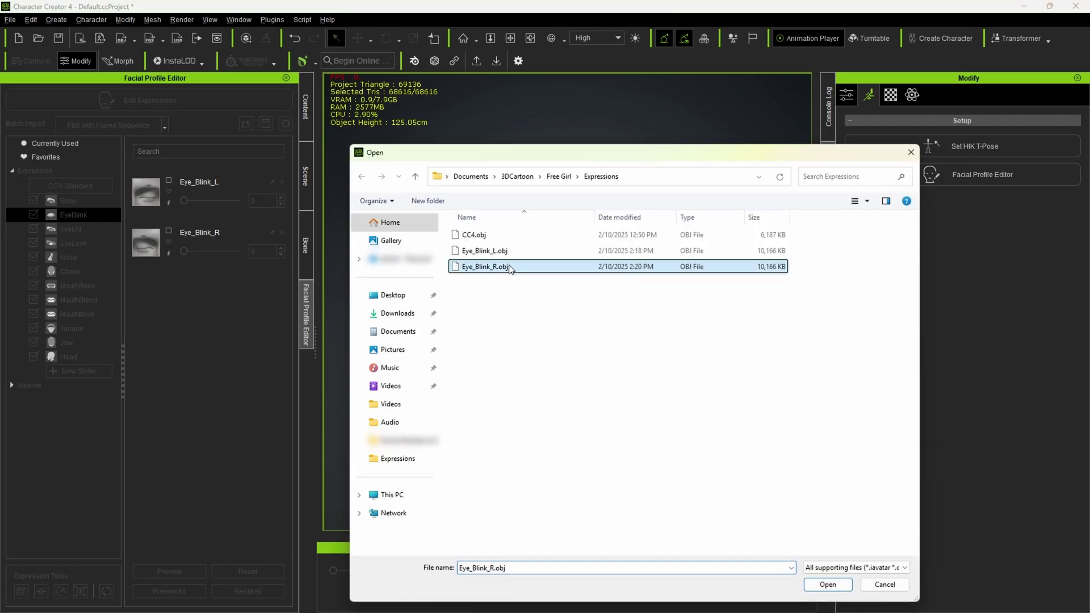
pyautogui.click(827, 585)
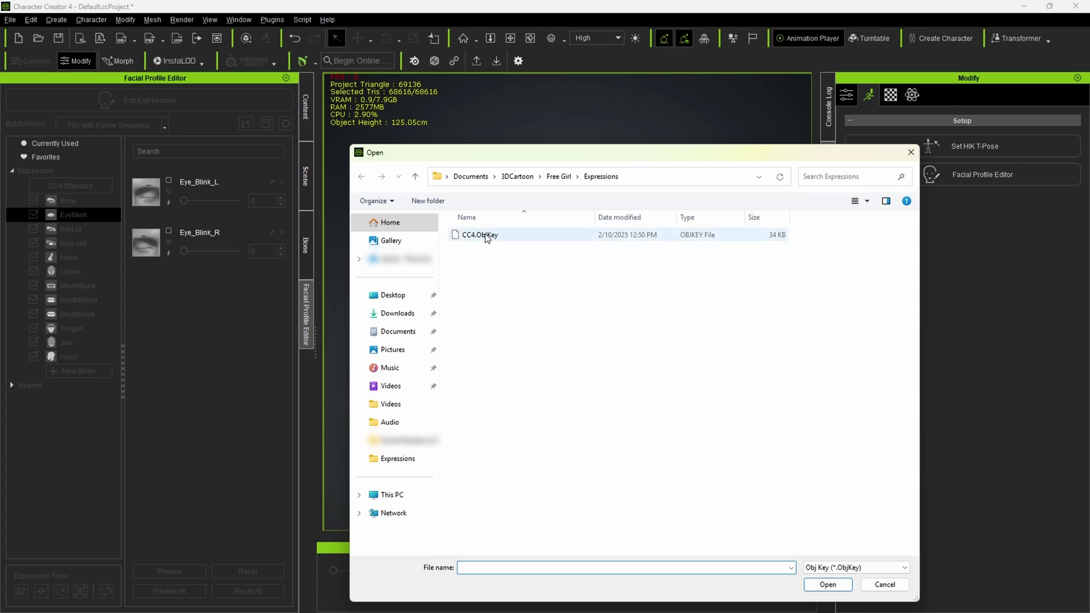
pyautogui.click(483, 235)
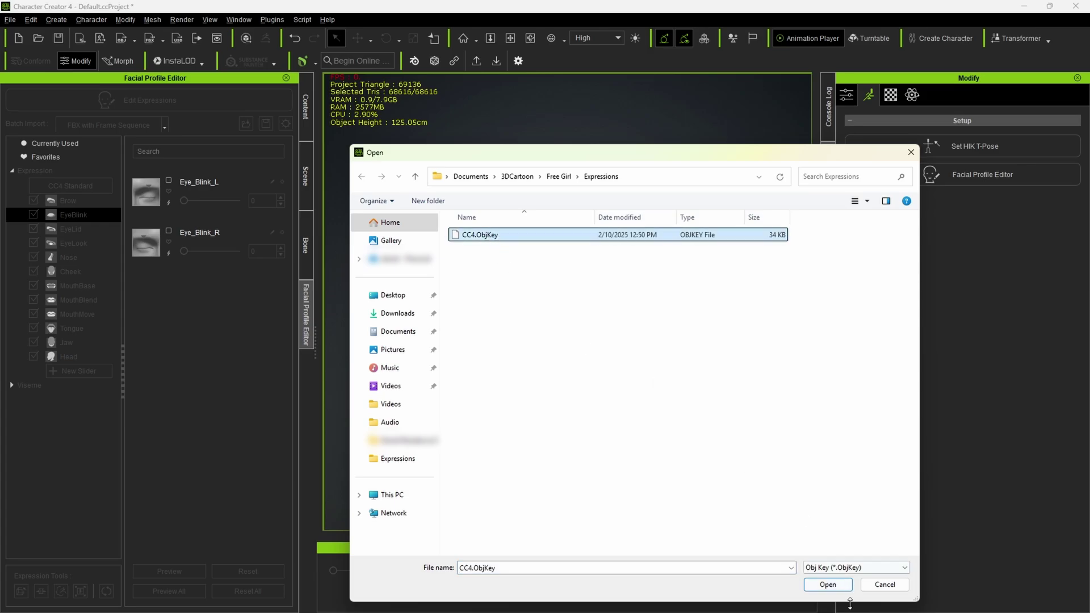
pyautogui.click(827, 586)
pyautogui.click(499, 419)
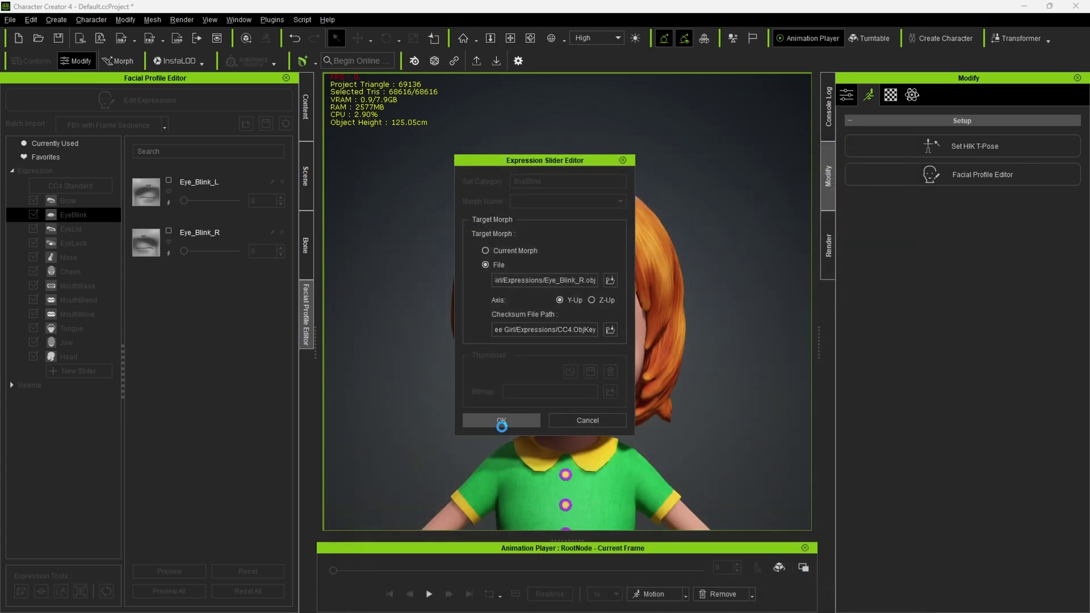
pyautogui.moveTo(184, 251); pyautogui.dragTo(155, 250)
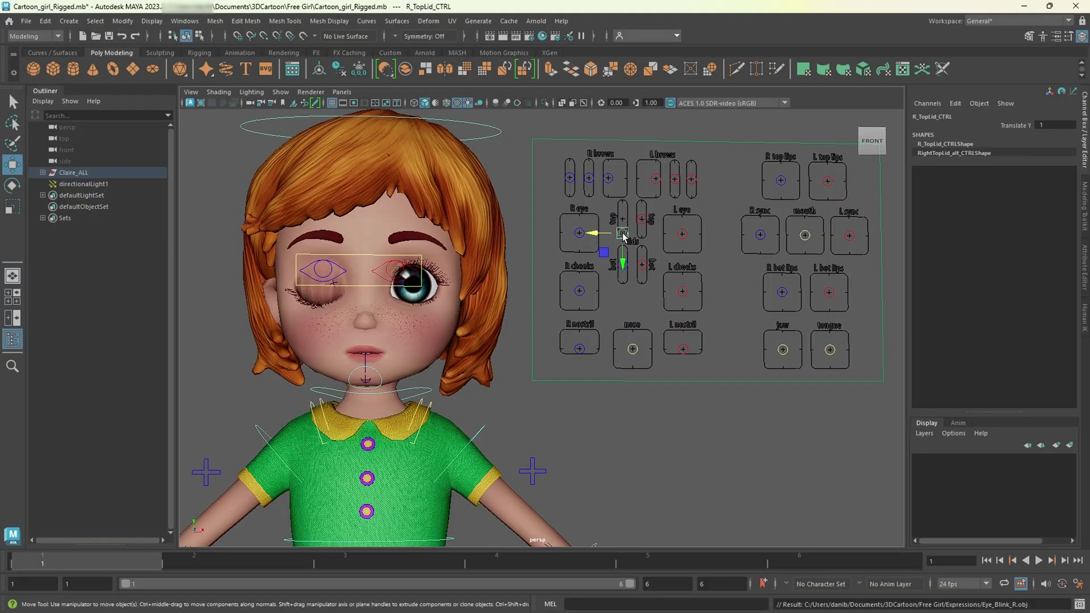
# Set R_TopLid_CTRL Translate Y back to 0 and drag Jaw_CTRL down to open the mouth.
pyautogui.click(1048, 124)
pyautogui.write('0')
pyautogui.press('Return')
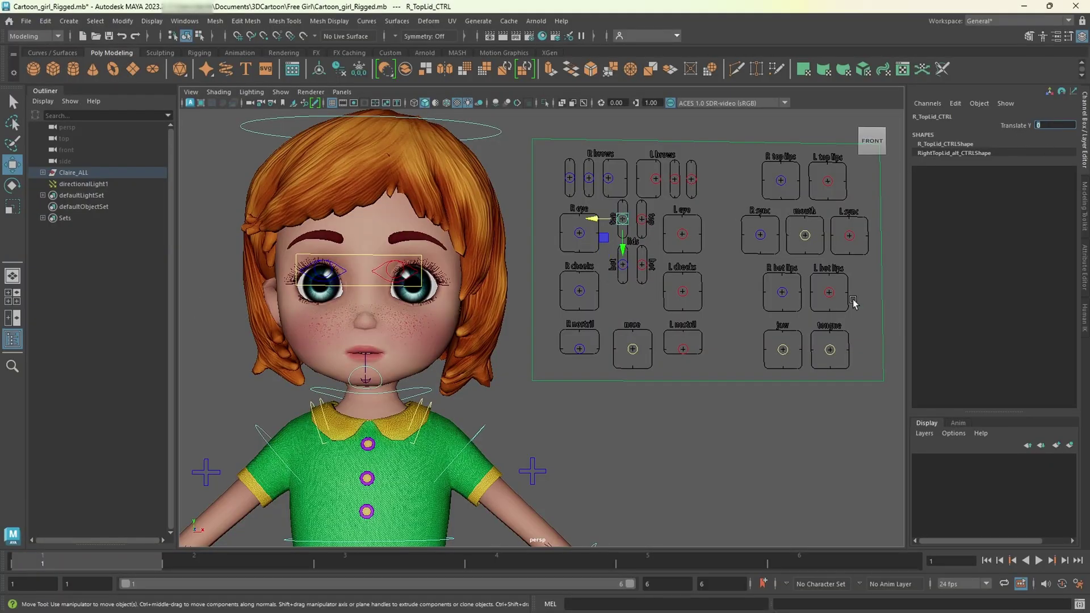
pyautogui.click(788, 360)
pyautogui.moveTo(783, 321); pyautogui.dragTo(785, 339)
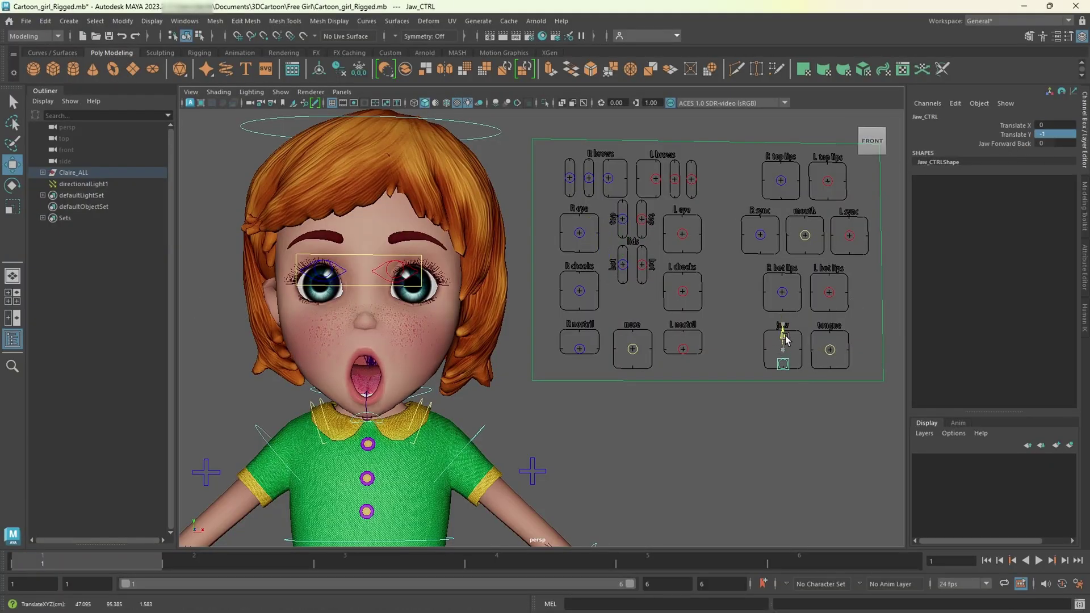
# Export All of the open-mouth pose and show the Jaw sliders in Character Creator 4.
pyautogui.click(26, 21)
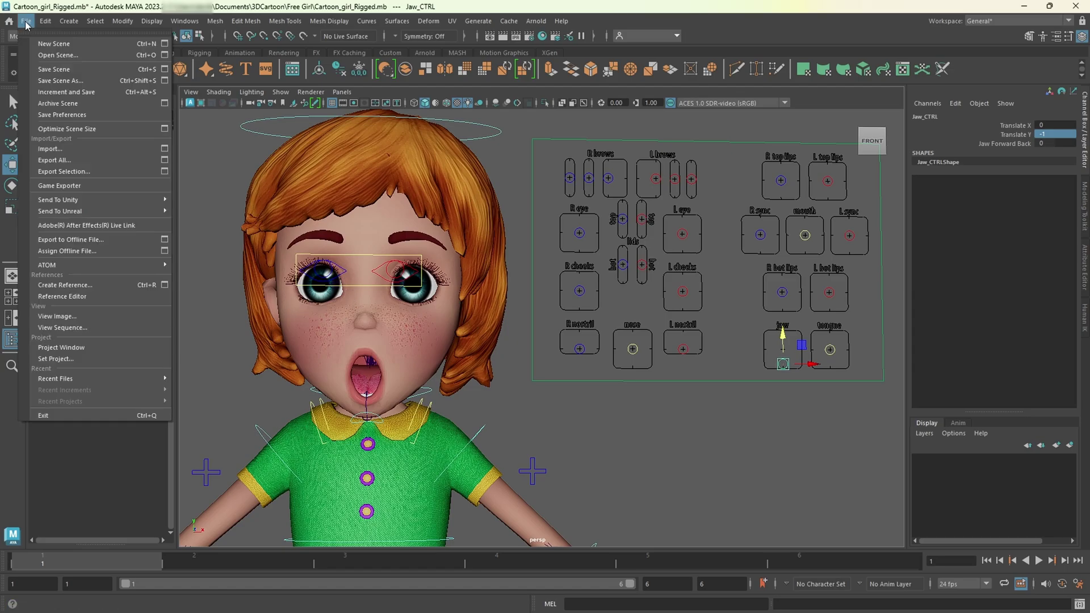
pyautogui.click(55, 160)
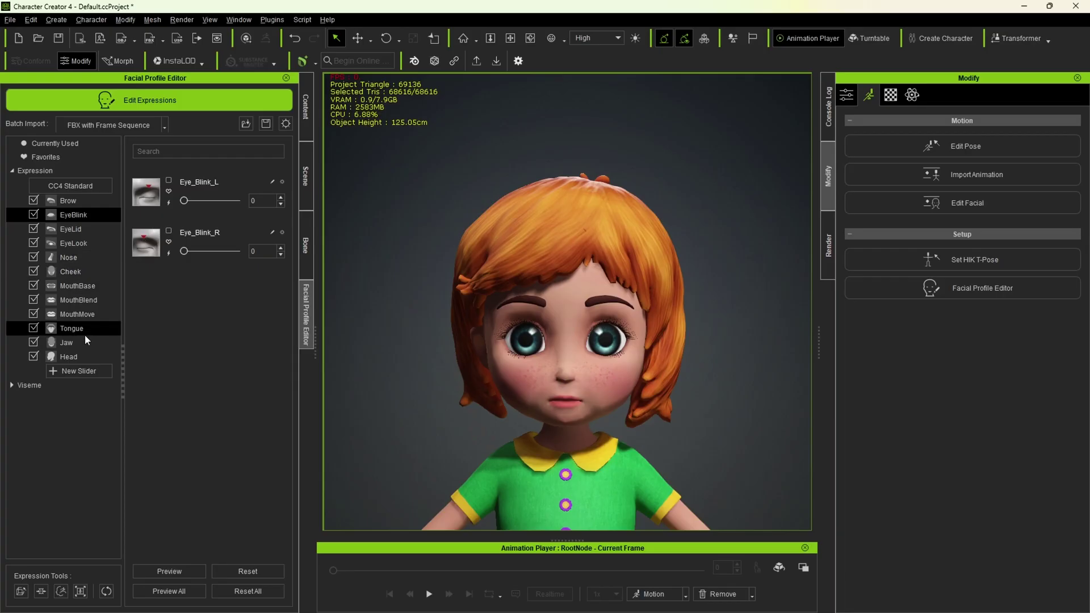
pyautogui.click(83, 342)
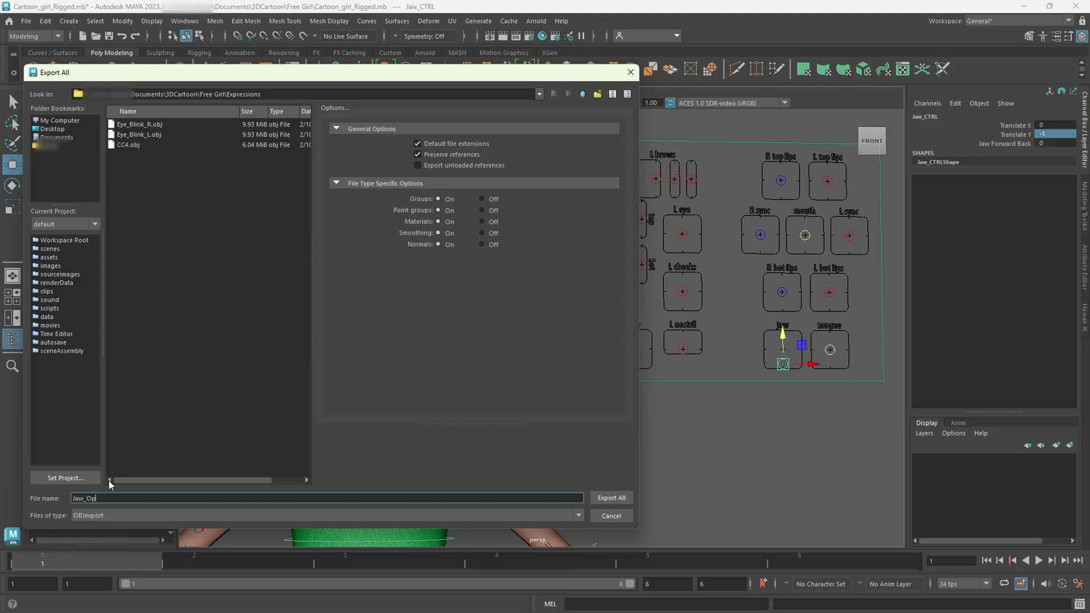
pyautogui.click(611, 498)
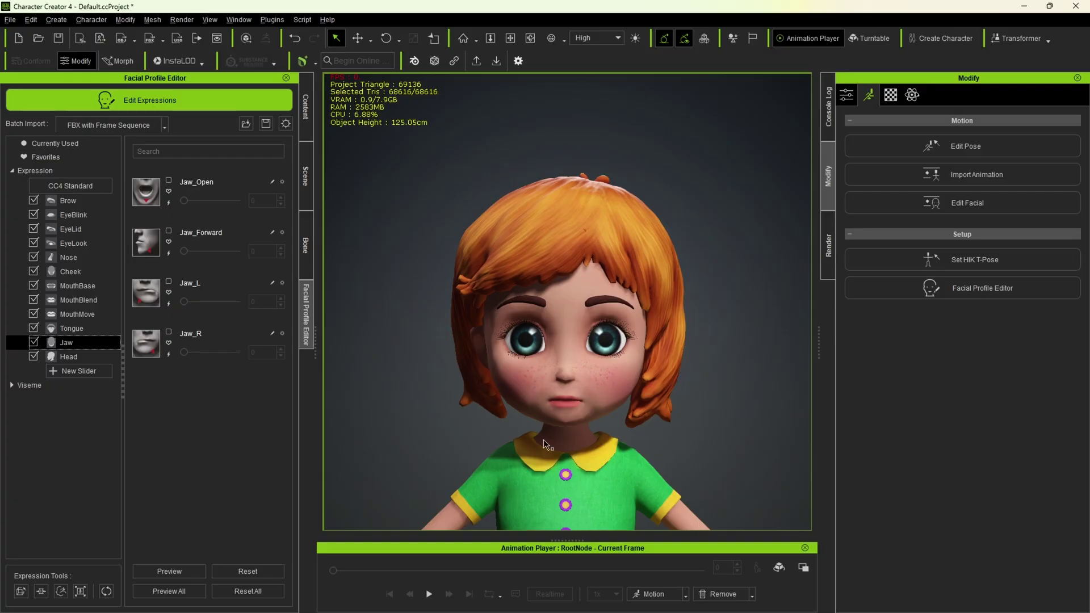
# Load Jaw_Open.obj with the CC4.ObjKey checksum into Jaw_Open, test it, and exit Edit Expressions.
pyautogui.click(273, 182)
pyautogui.click(610, 282)
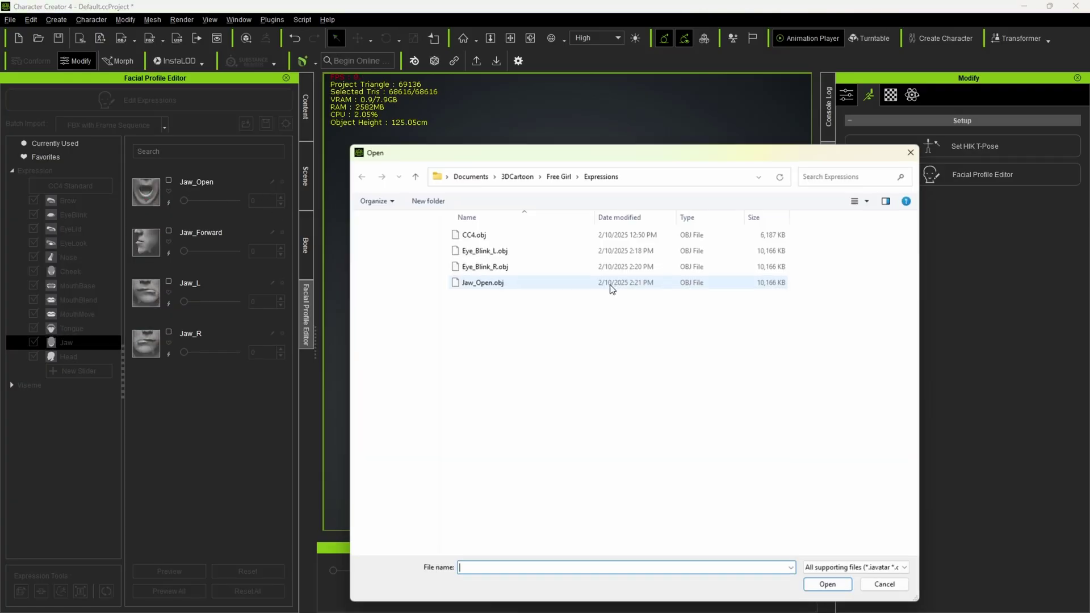
pyautogui.click(489, 282)
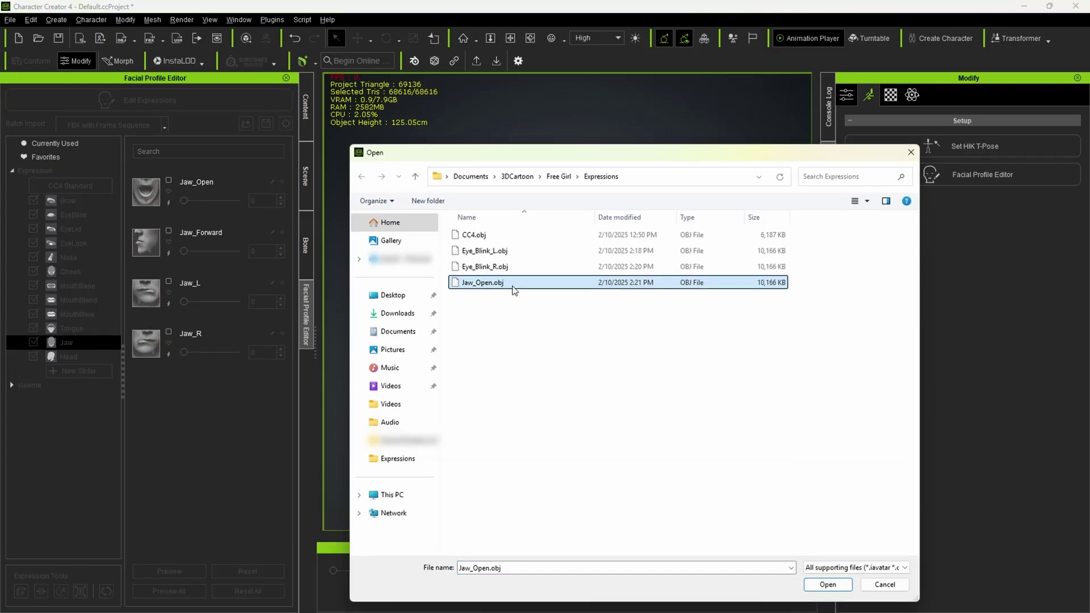
pyautogui.click(828, 585)
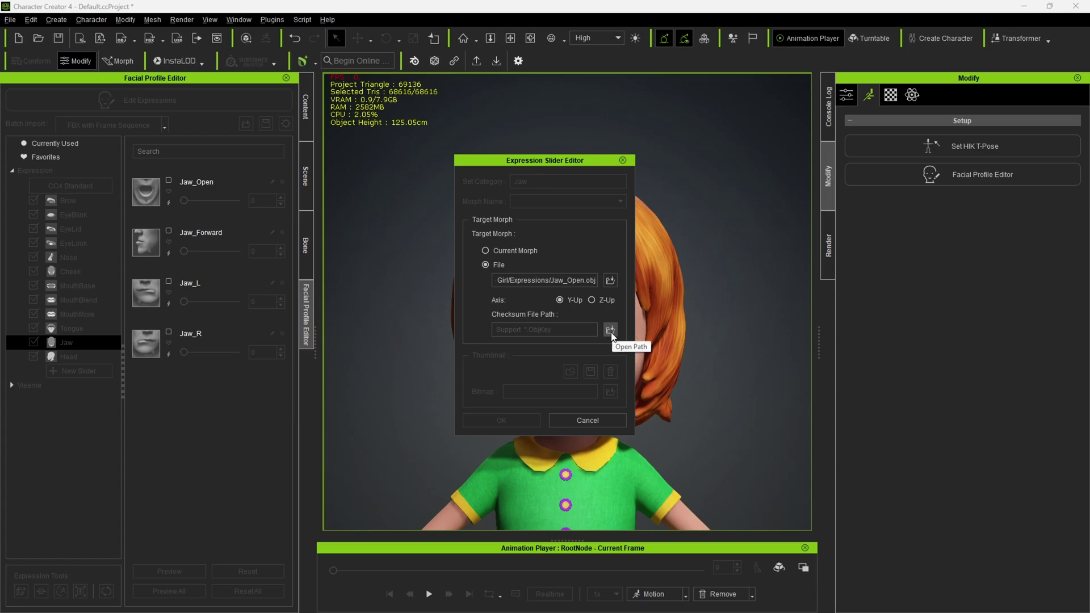
pyautogui.click(611, 331)
pyautogui.click(454, 235)
pyautogui.click(826, 585)
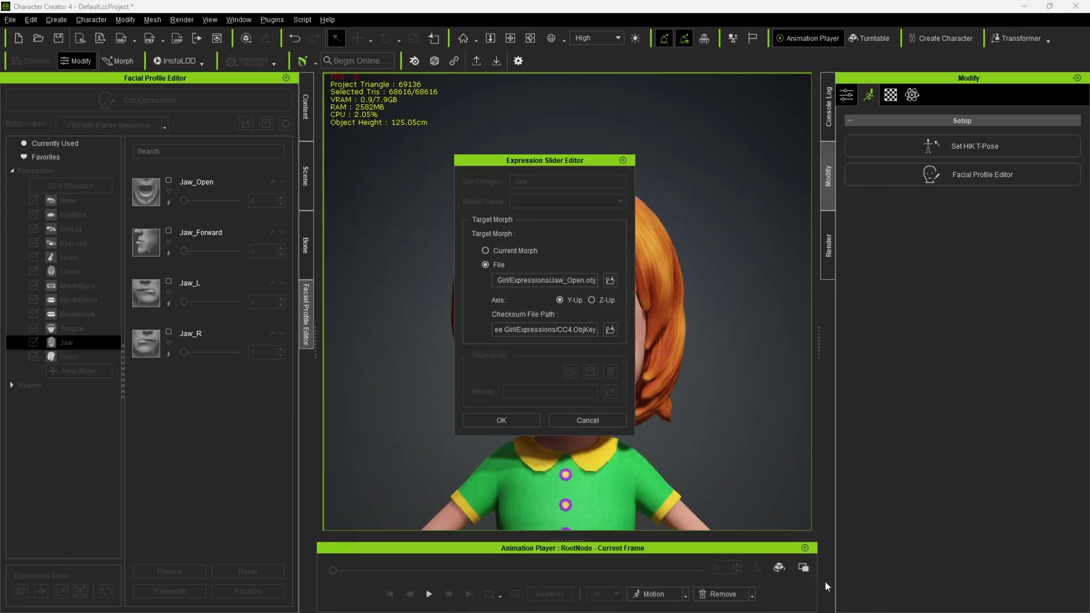
pyautogui.click(533, 421)
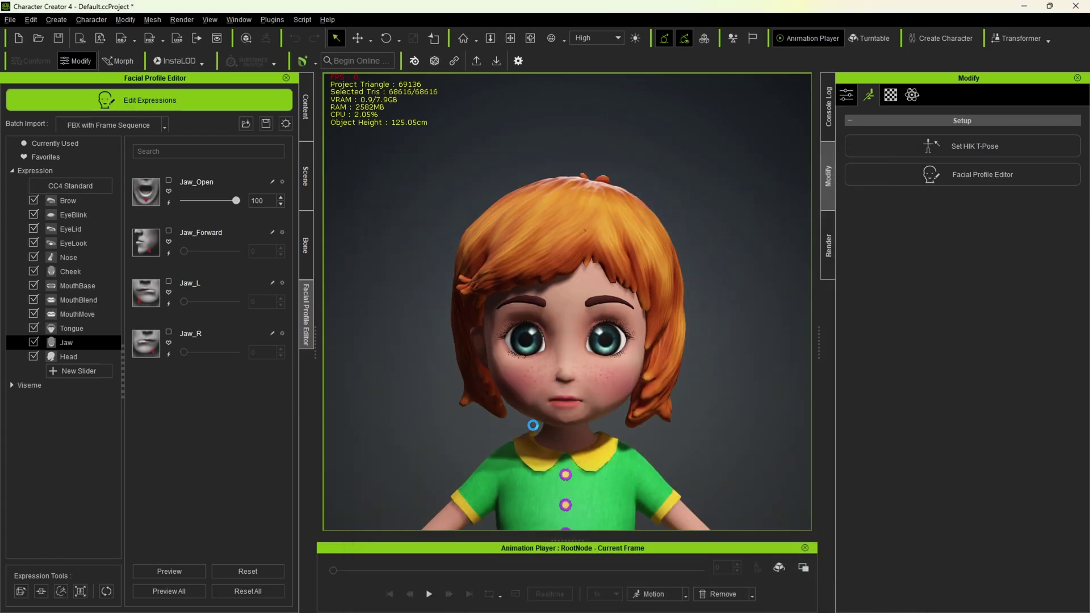
pyautogui.moveTo(241, 201); pyautogui.dragTo(172, 210)
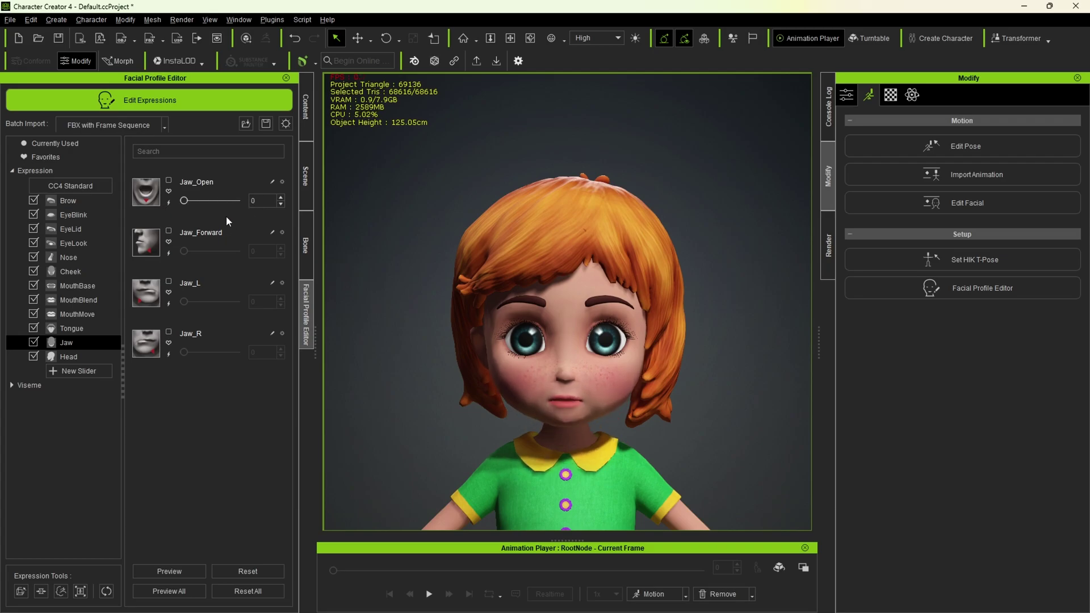
pyautogui.click(366, 114)
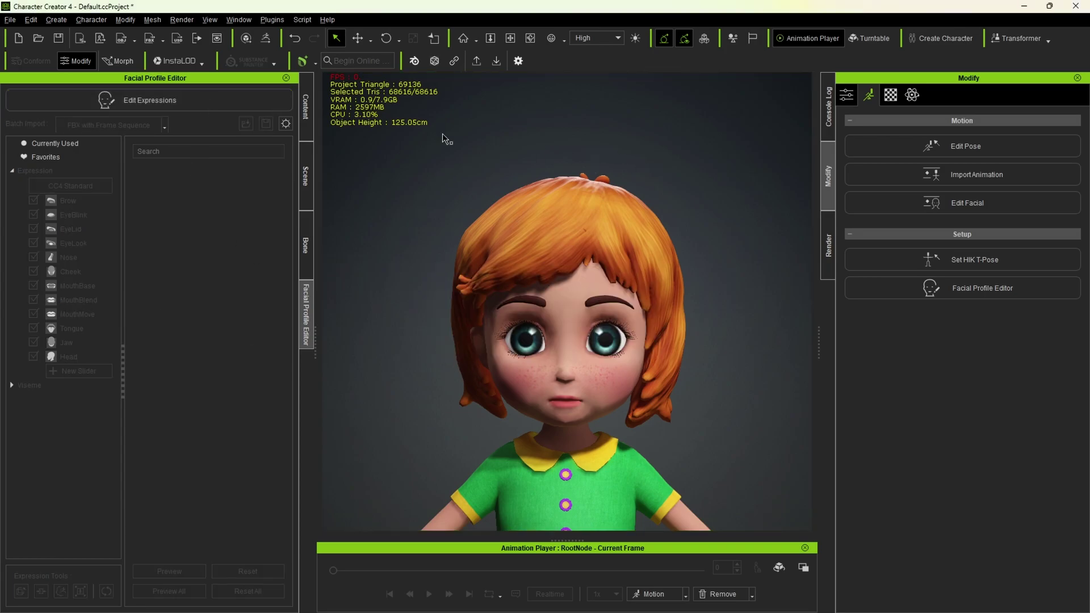
# Use Set HIK T-Pose, rotating each shoulder bone until both arms are horizontal, then apply Set T-Pose.
pyautogui.scroll(-5, 763, 343)
pyautogui.moveTo(751, 358); pyautogui.dragTo(720, 218, button='middle')
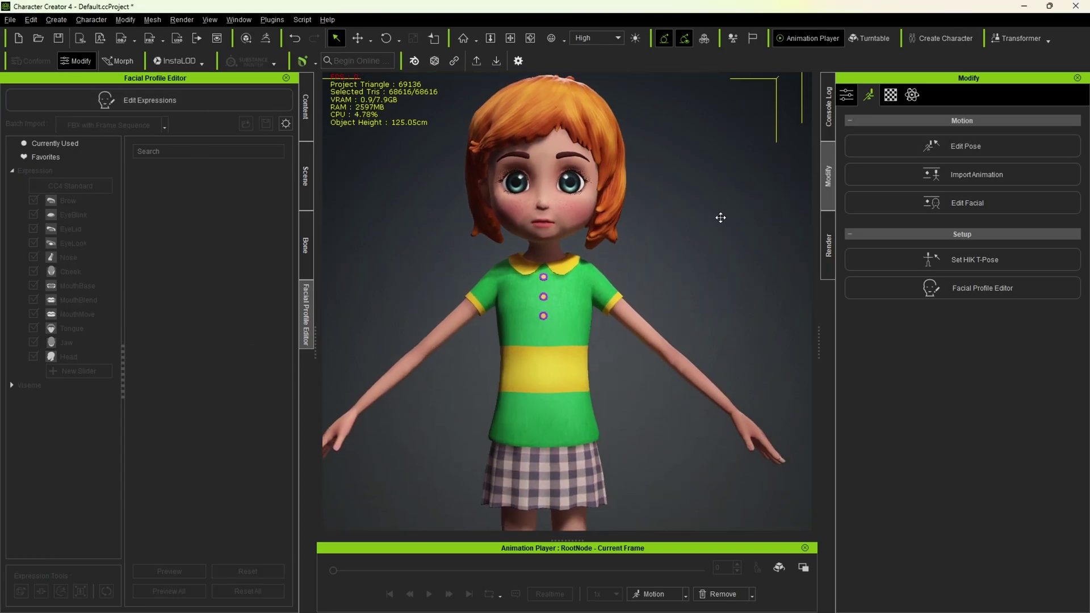
pyautogui.scroll(-2, 721, 265)
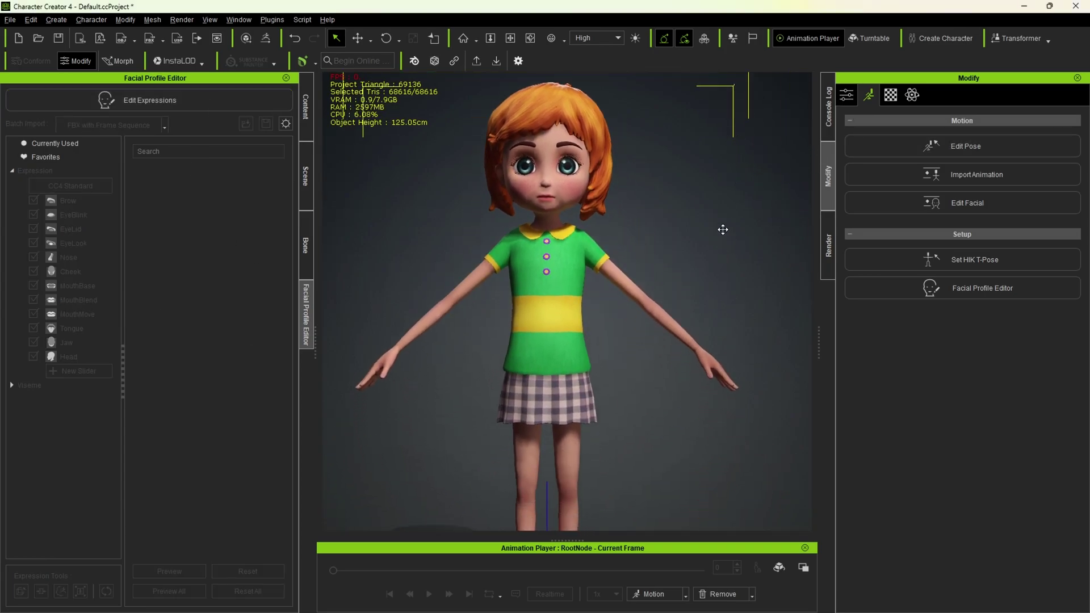
pyautogui.scroll(-3, 723, 229)
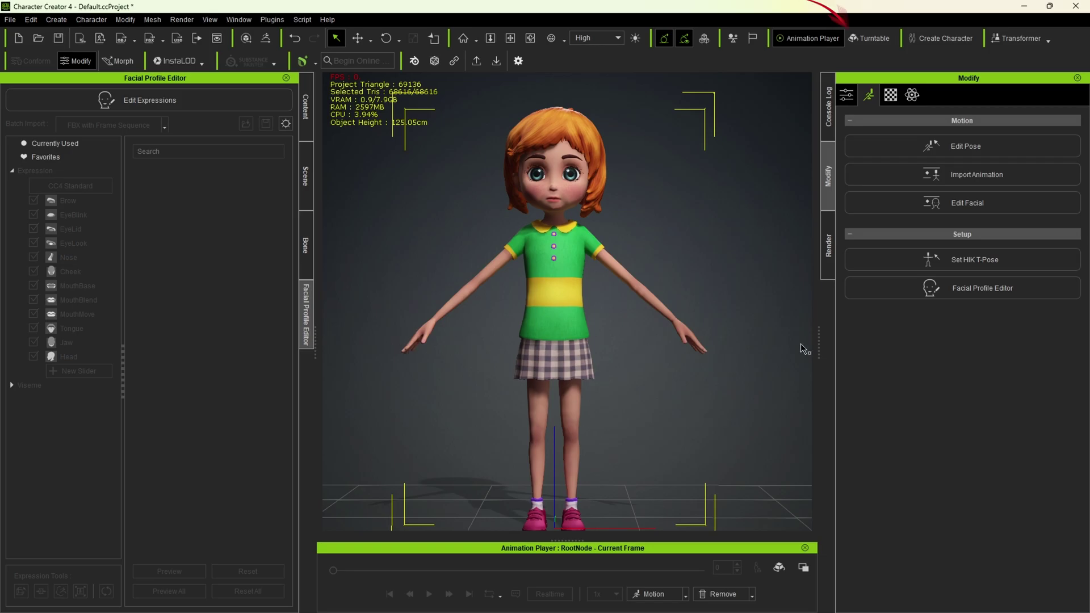
pyautogui.click(1051, 258)
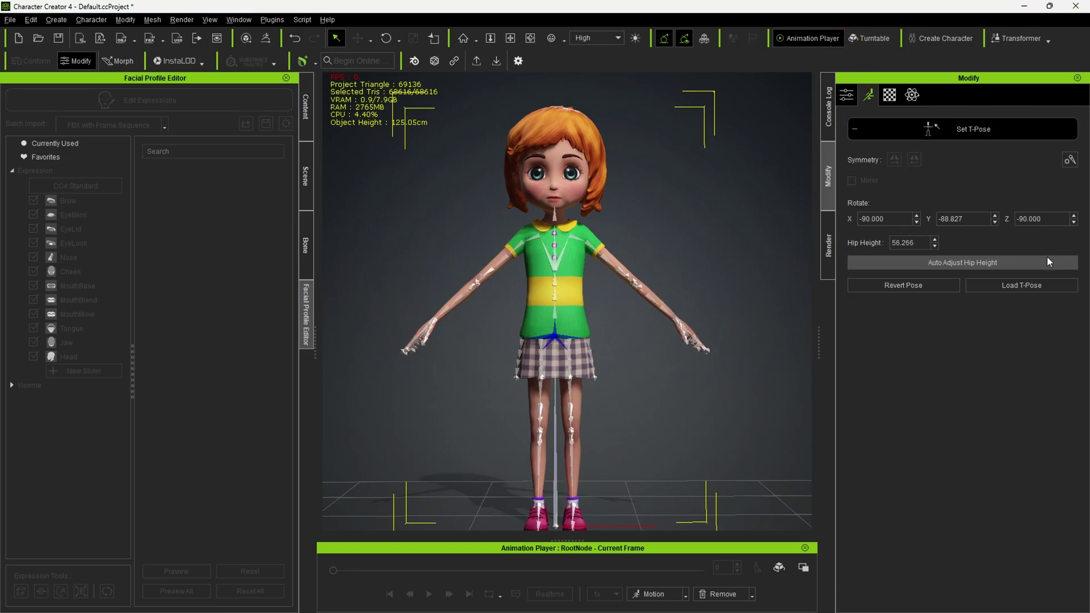
pyautogui.click(579, 245)
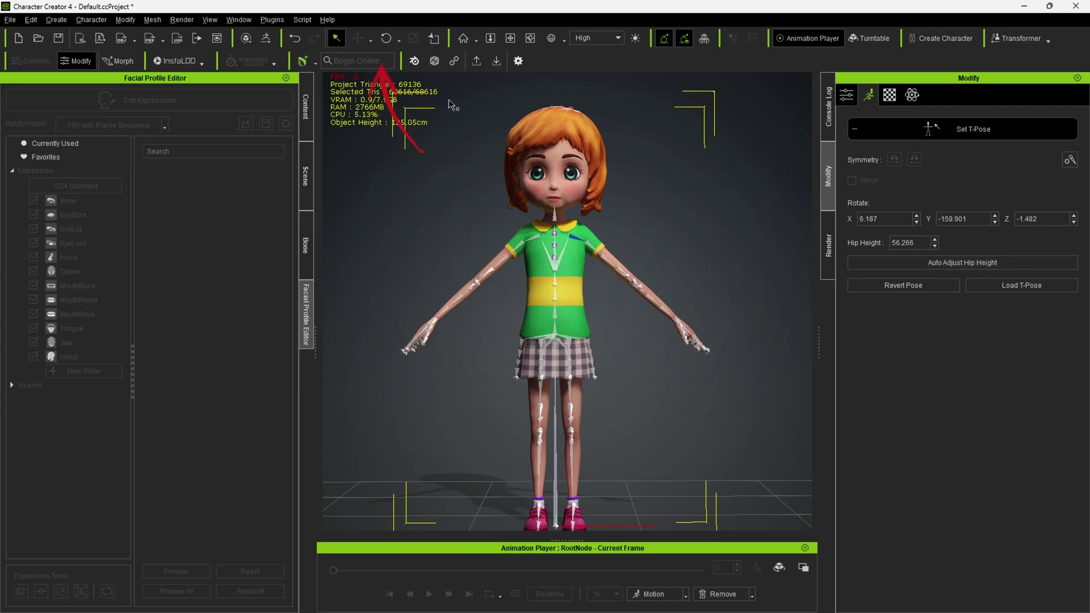
pyautogui.click(386, 38)
pyautogui.moveTo(635, 244); pyautogui.dragTo(651, 203)
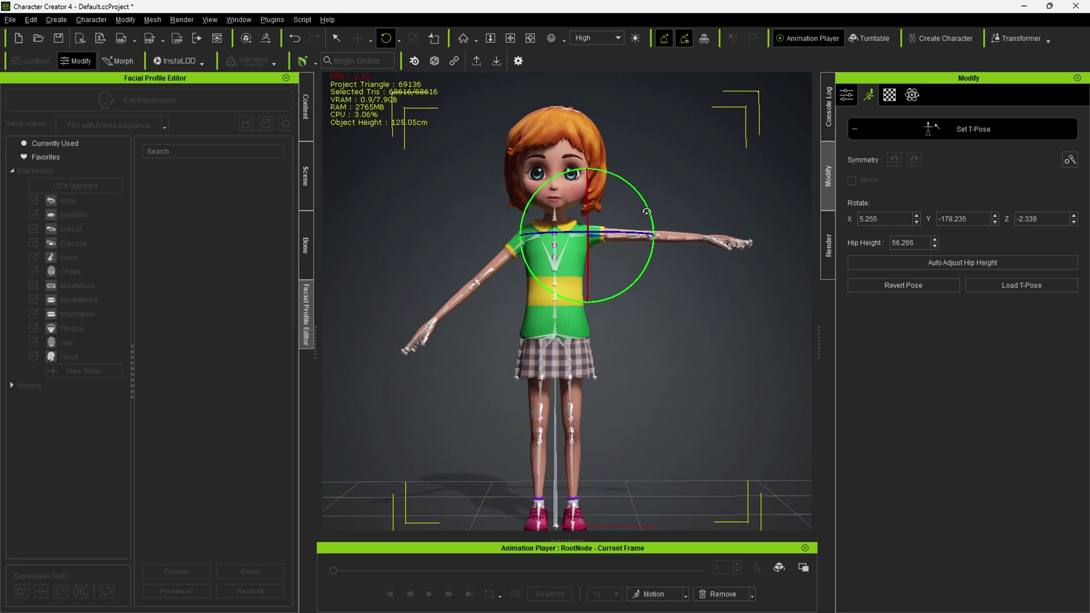
pyautogui.click(537, 239)
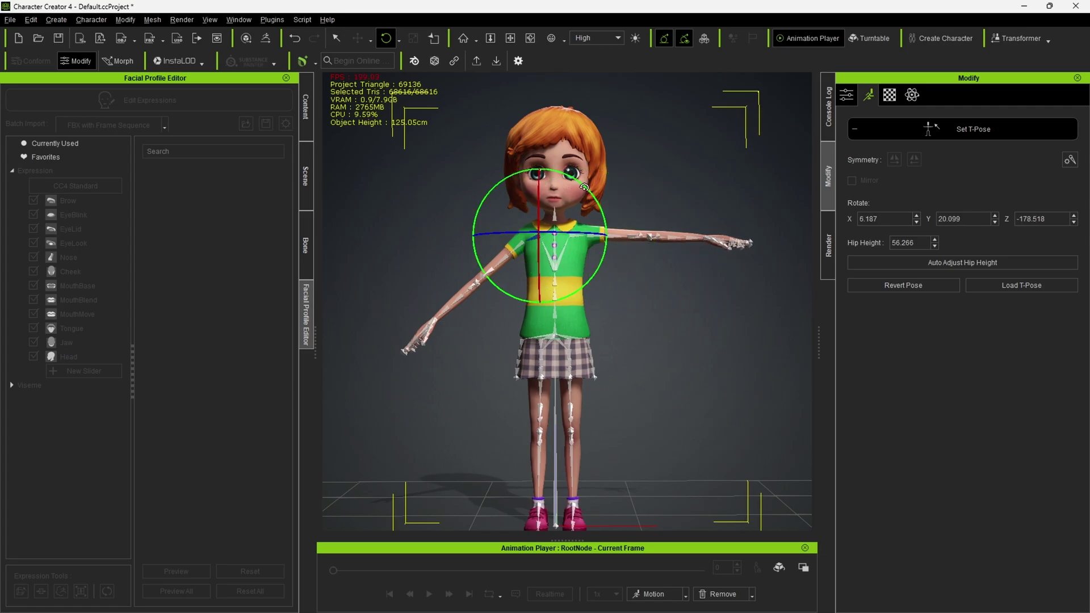
pyautogui.moveTo(584, 187); pyautogui.dragTo(583, 199)
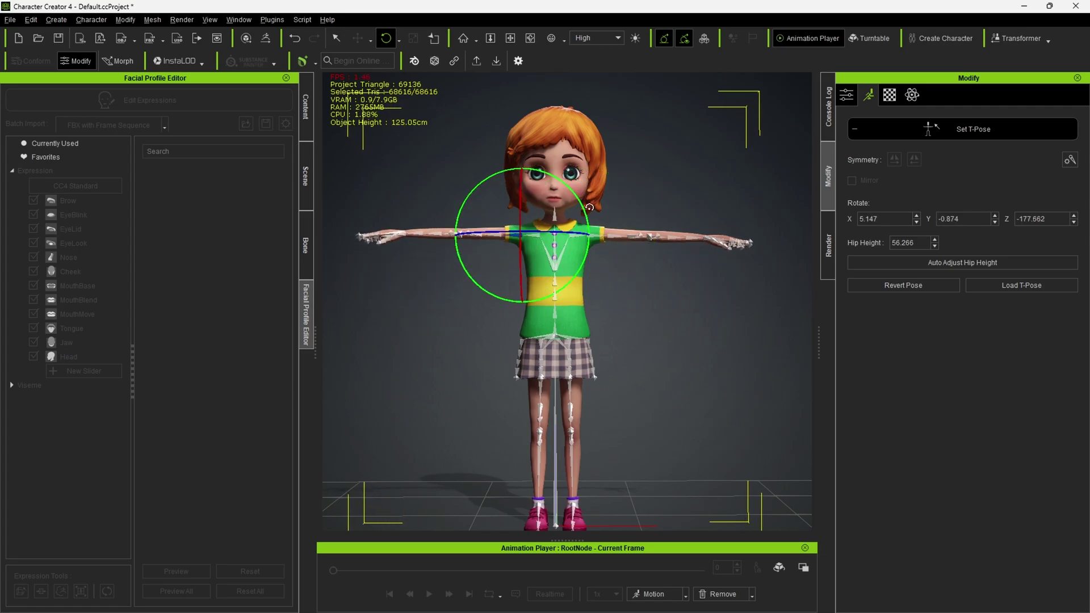
pyautogui.click(975, 131)
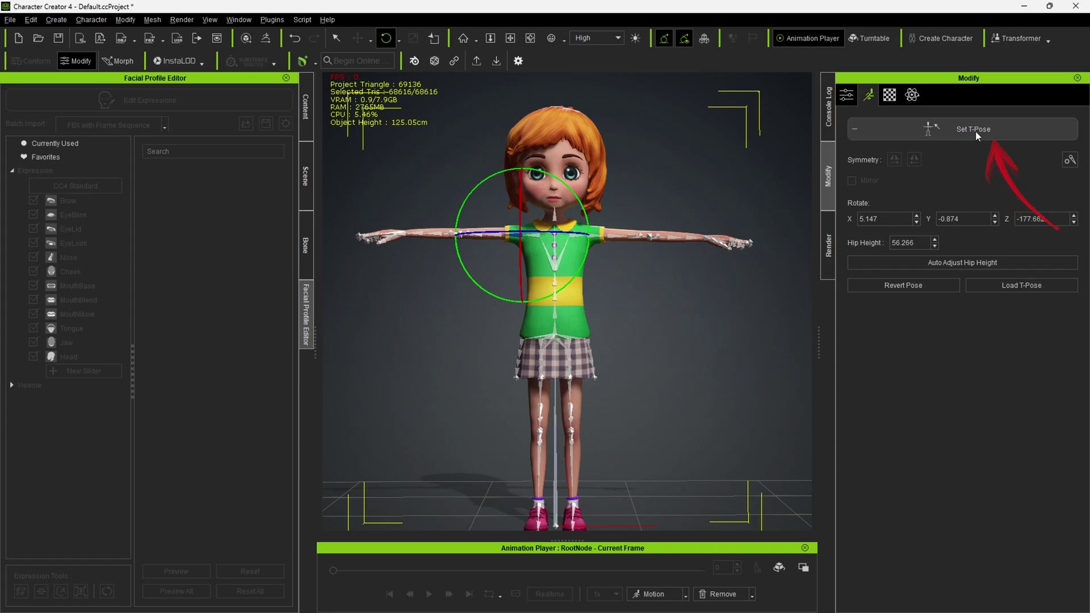
# Apply the calibration T-Pose, then A-Pose, then Stand Pose_M to the girl in turn.
pyautogui.click(844, 96)
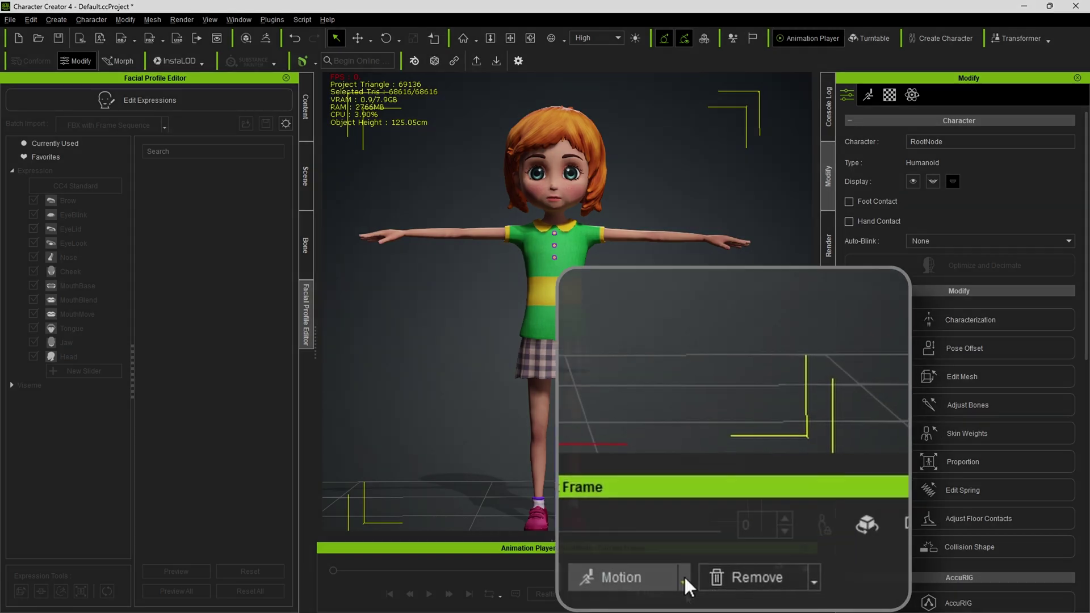
pyautogui.click(686, 595)
pyautogui.moveTo(651, 340)
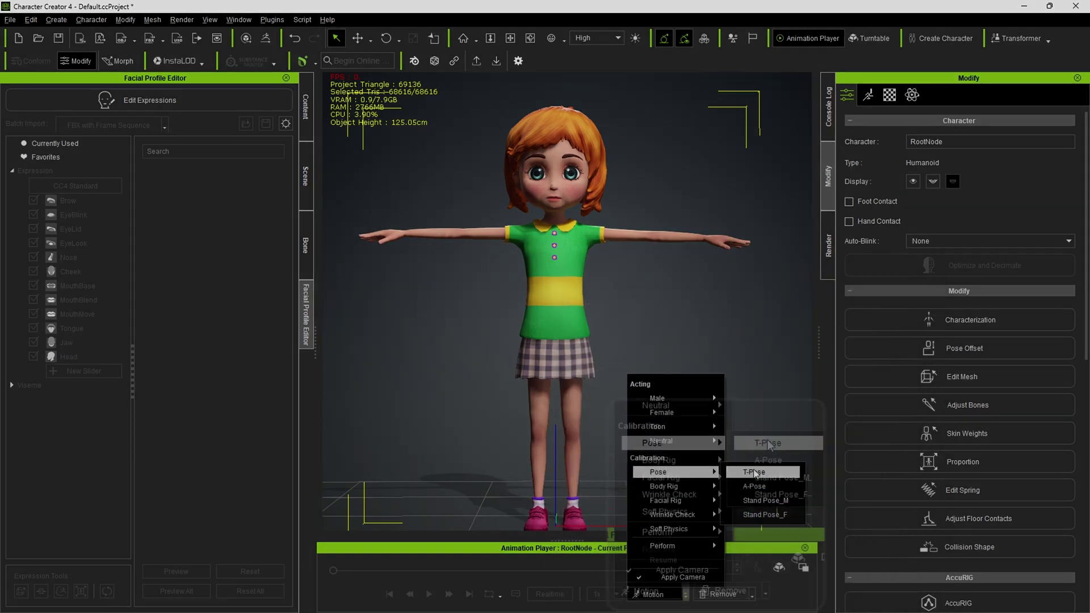
pyautogui.click(758, 469)
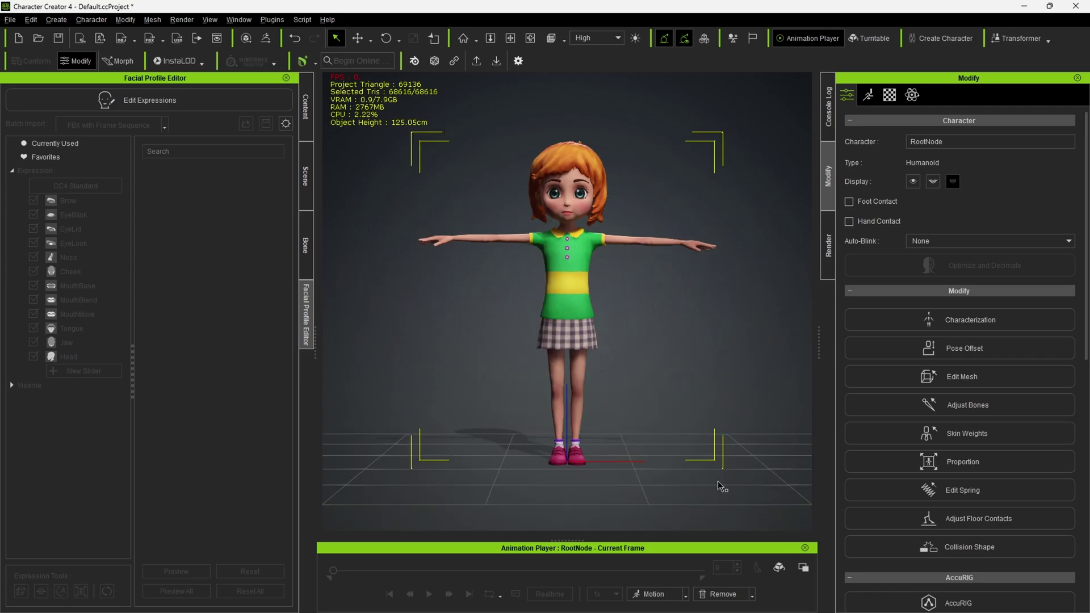
pyautogui.click(686, 595)
pyautogui.moveTo(658, 475)
pyautogui.click(763, 484)
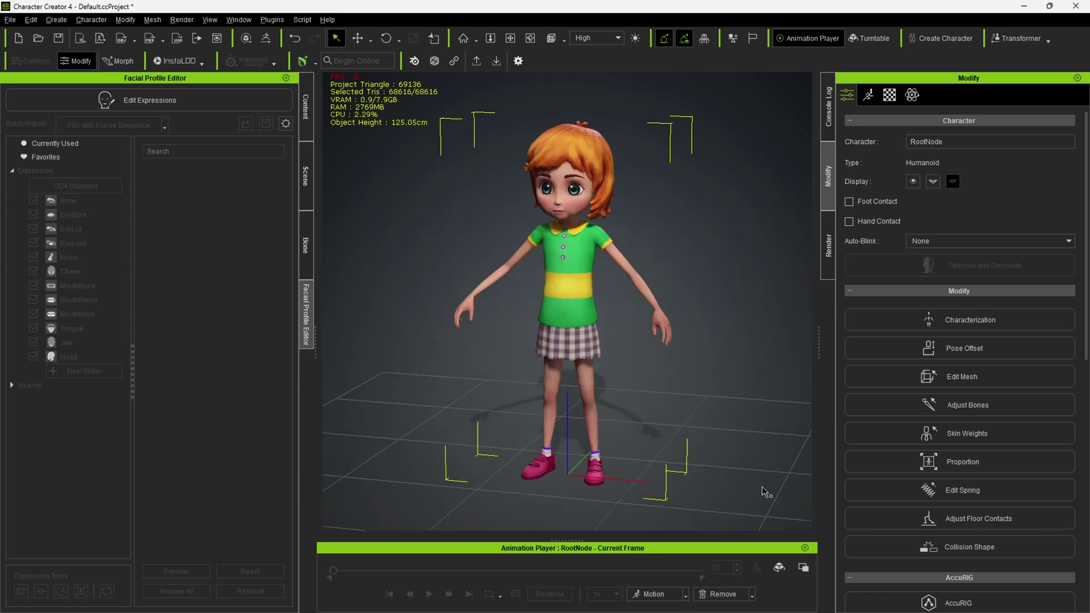
pyautogui.click(686, 594)
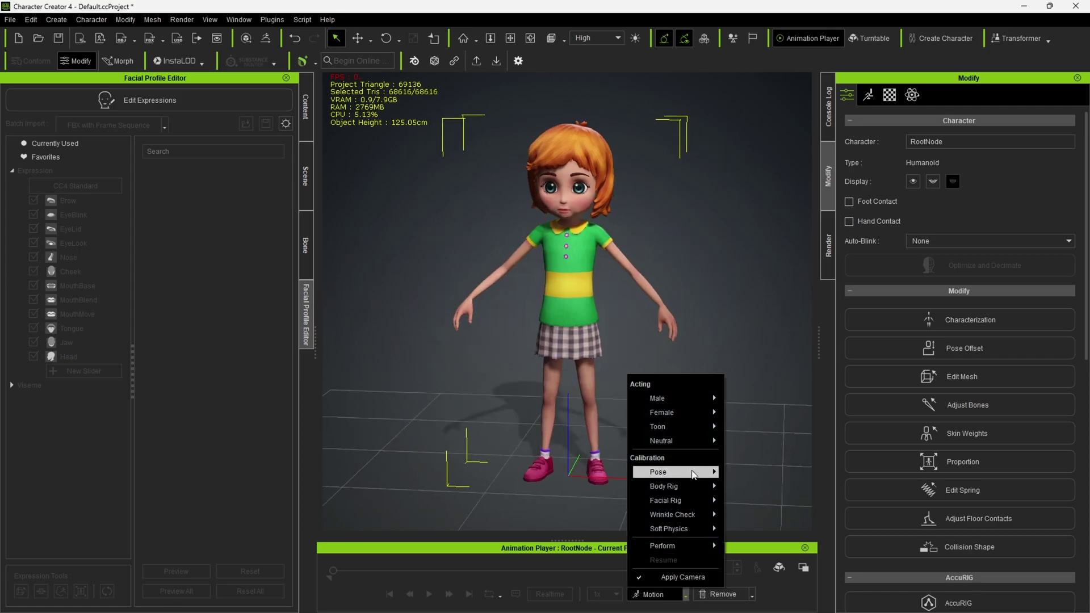
pyautogui.moveTo(658, 472)
pyautogui.click(773, 503)
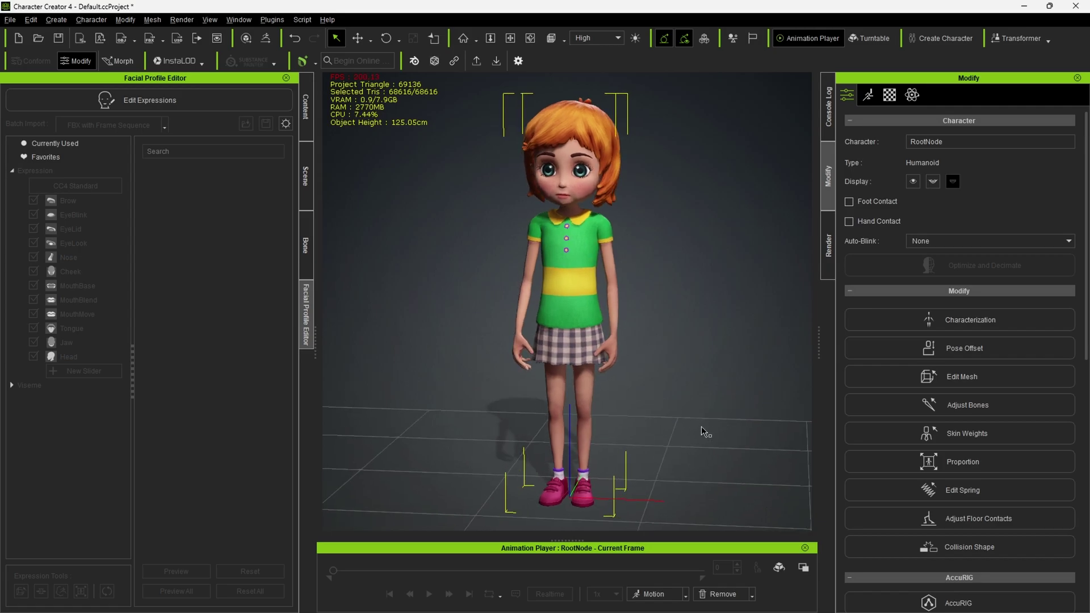
# Play the Facial Rig Full Face calibration animation on the character.
pyautogui.click(686, 596)
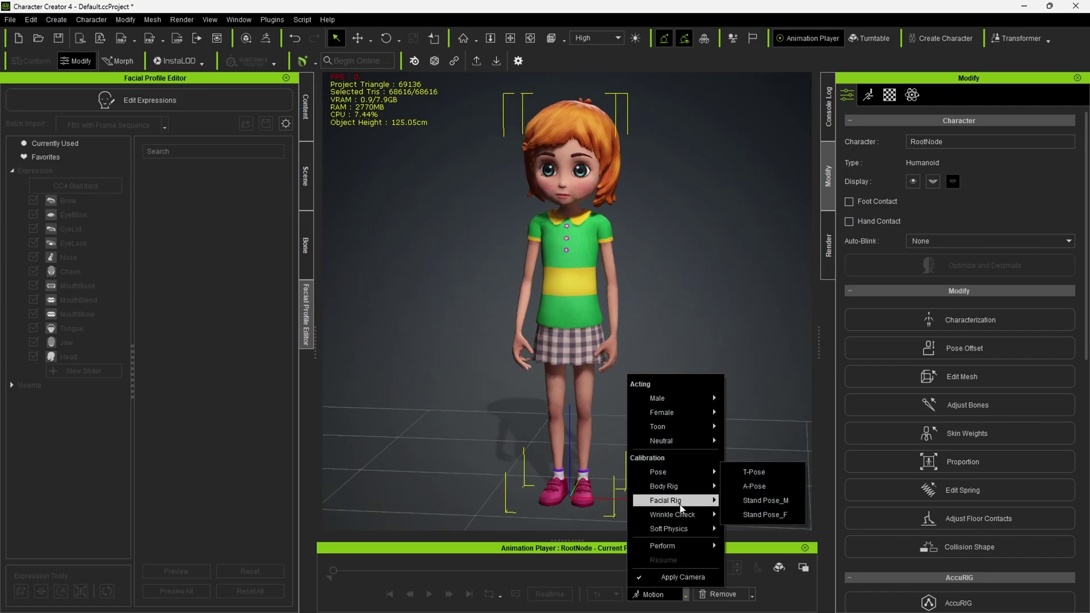
pyautogui.moveTo(681, 507)
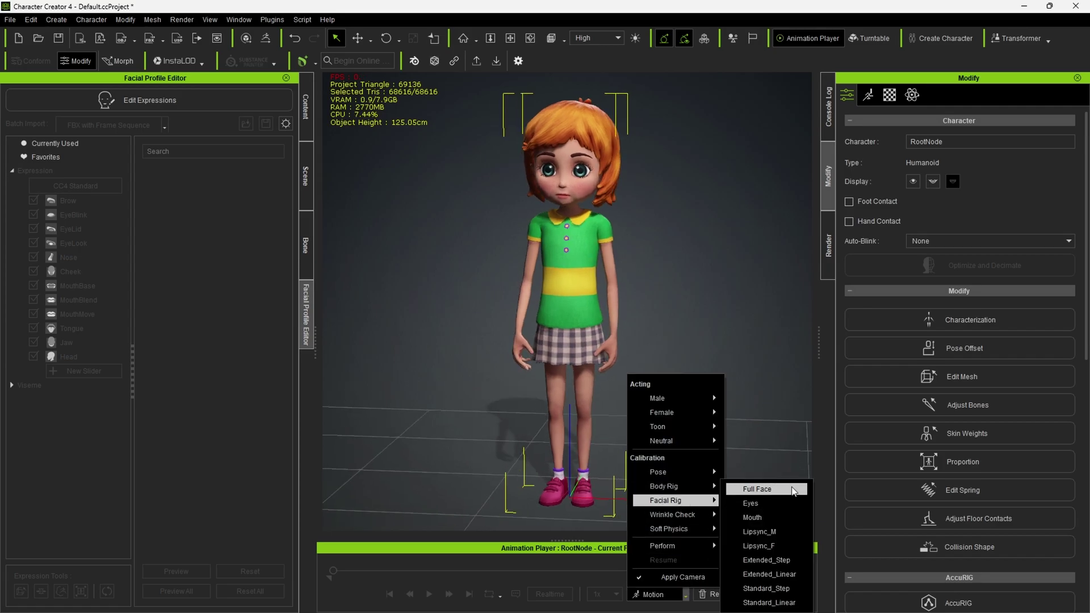
pyautogui.click(766, 489)
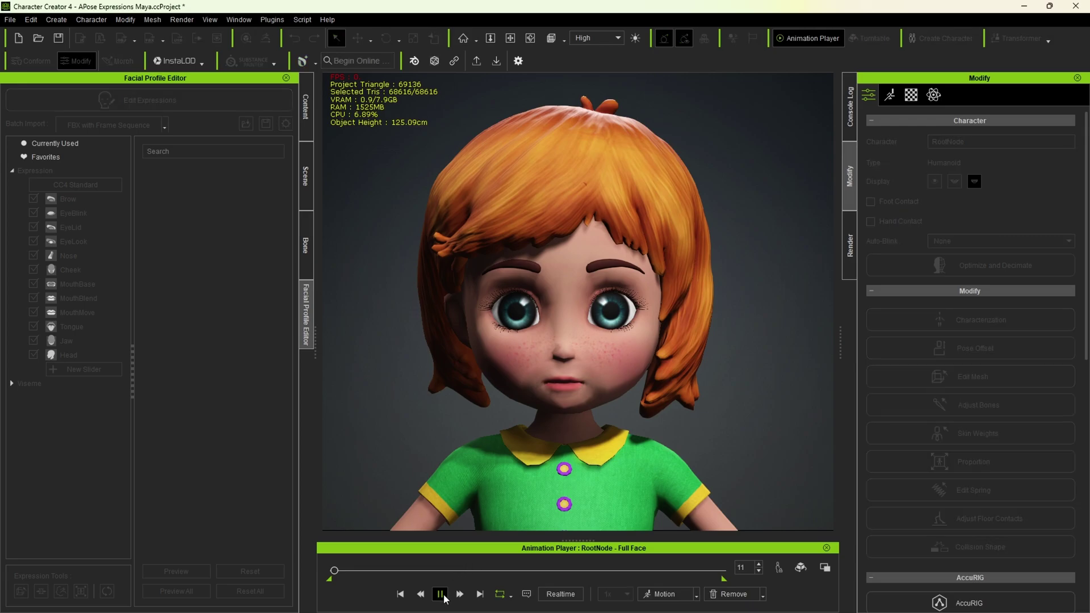